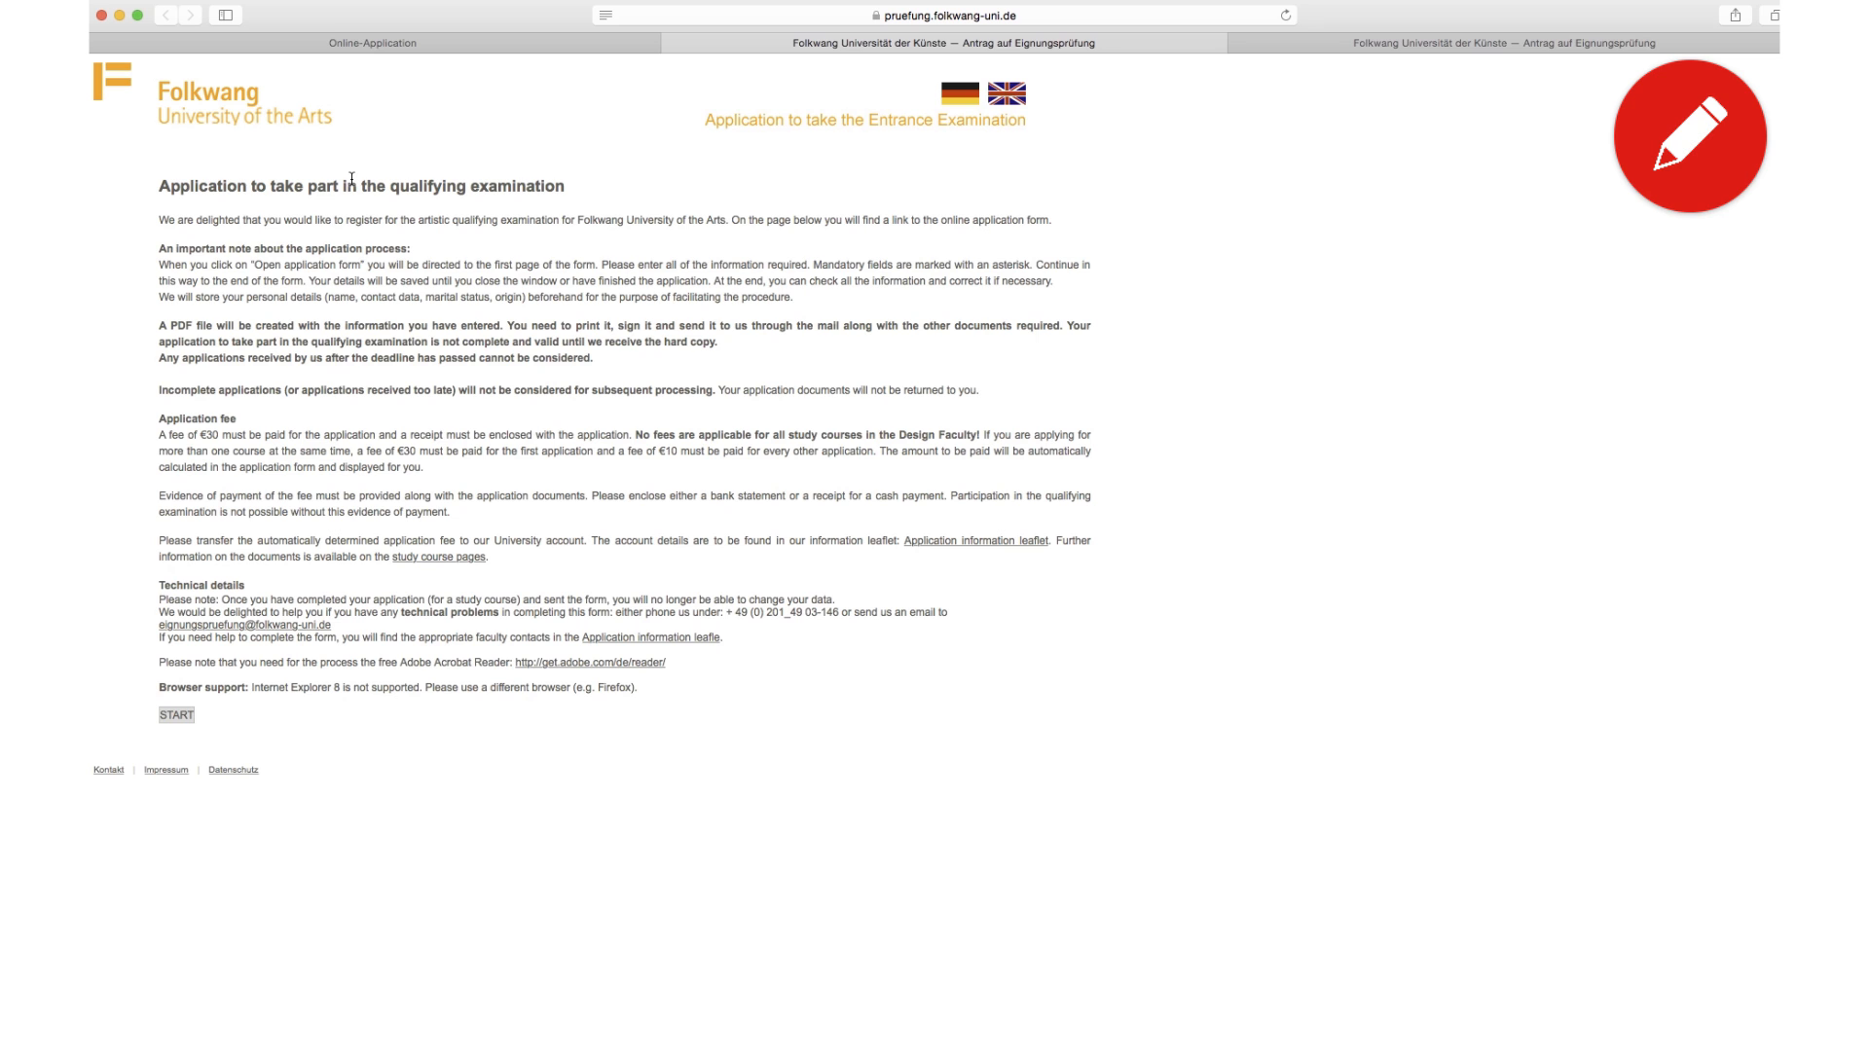
Step: Start the application and enter the applicant's last name and first name
click(182, 717)
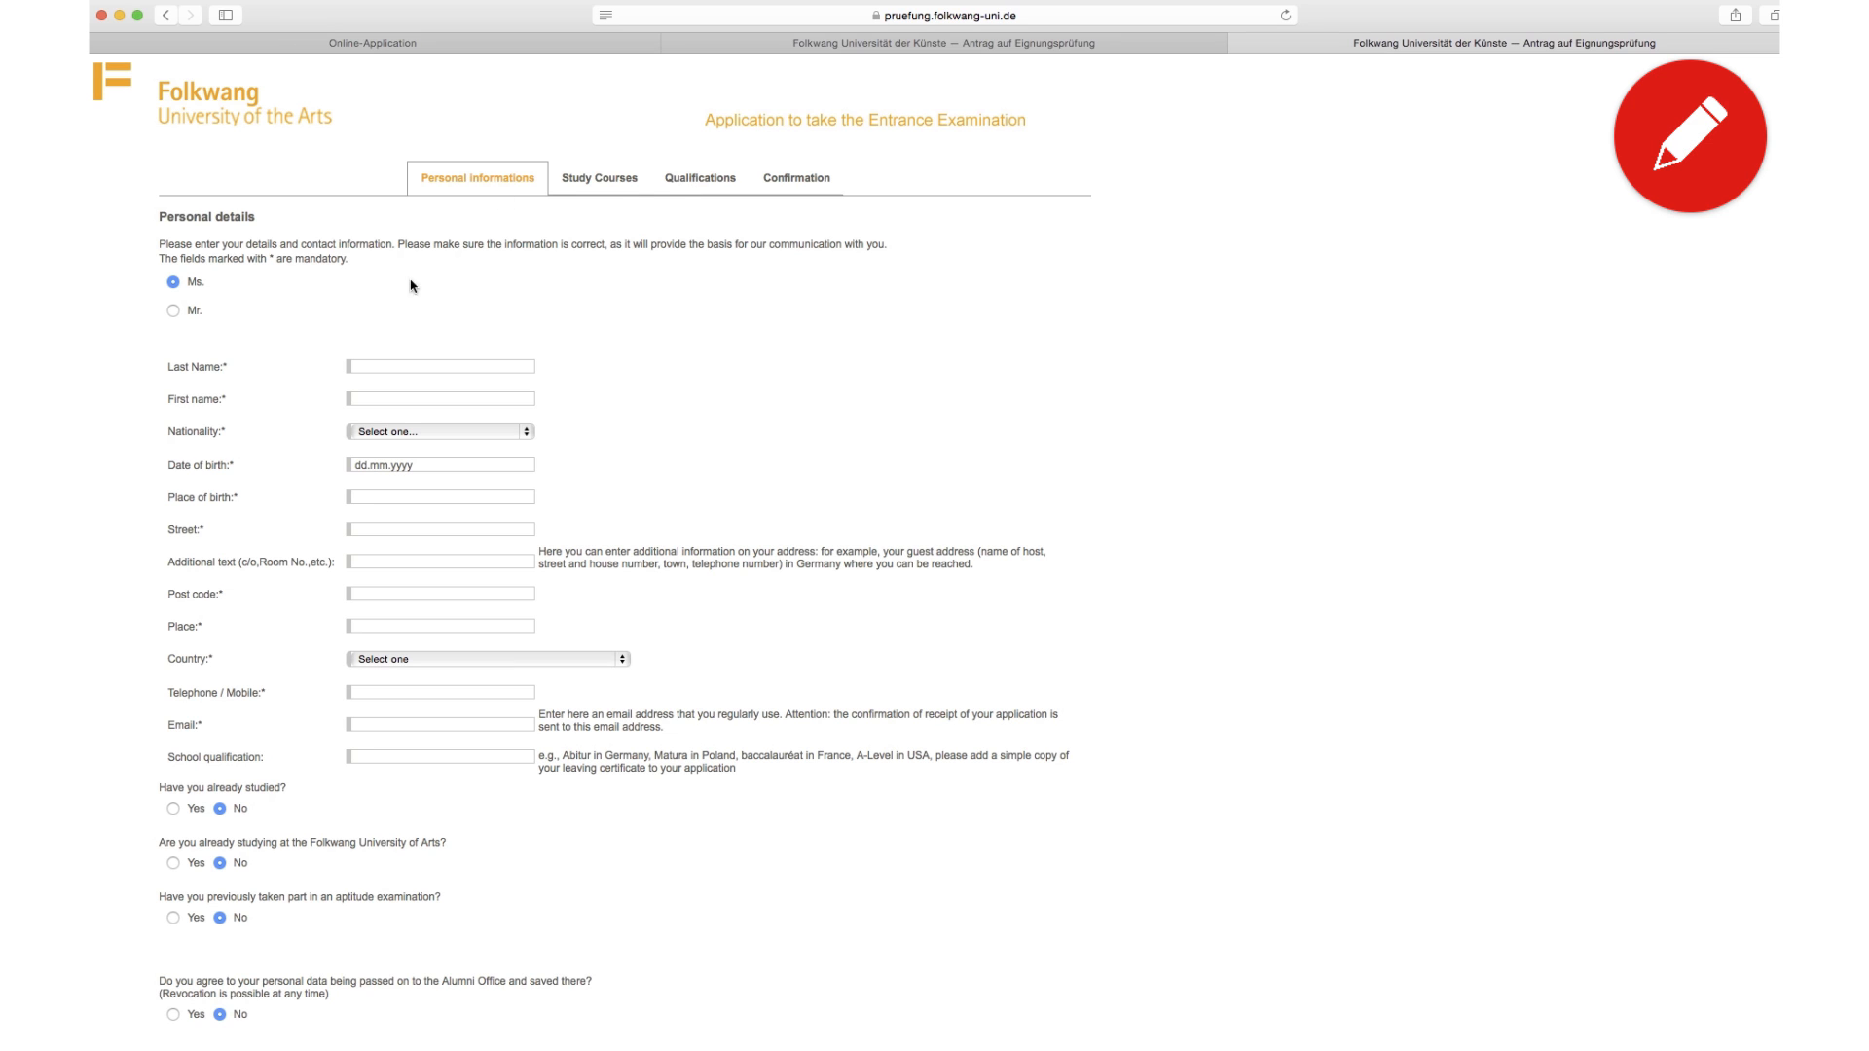
click(386, 364)
text(Jane)
key(Tab)
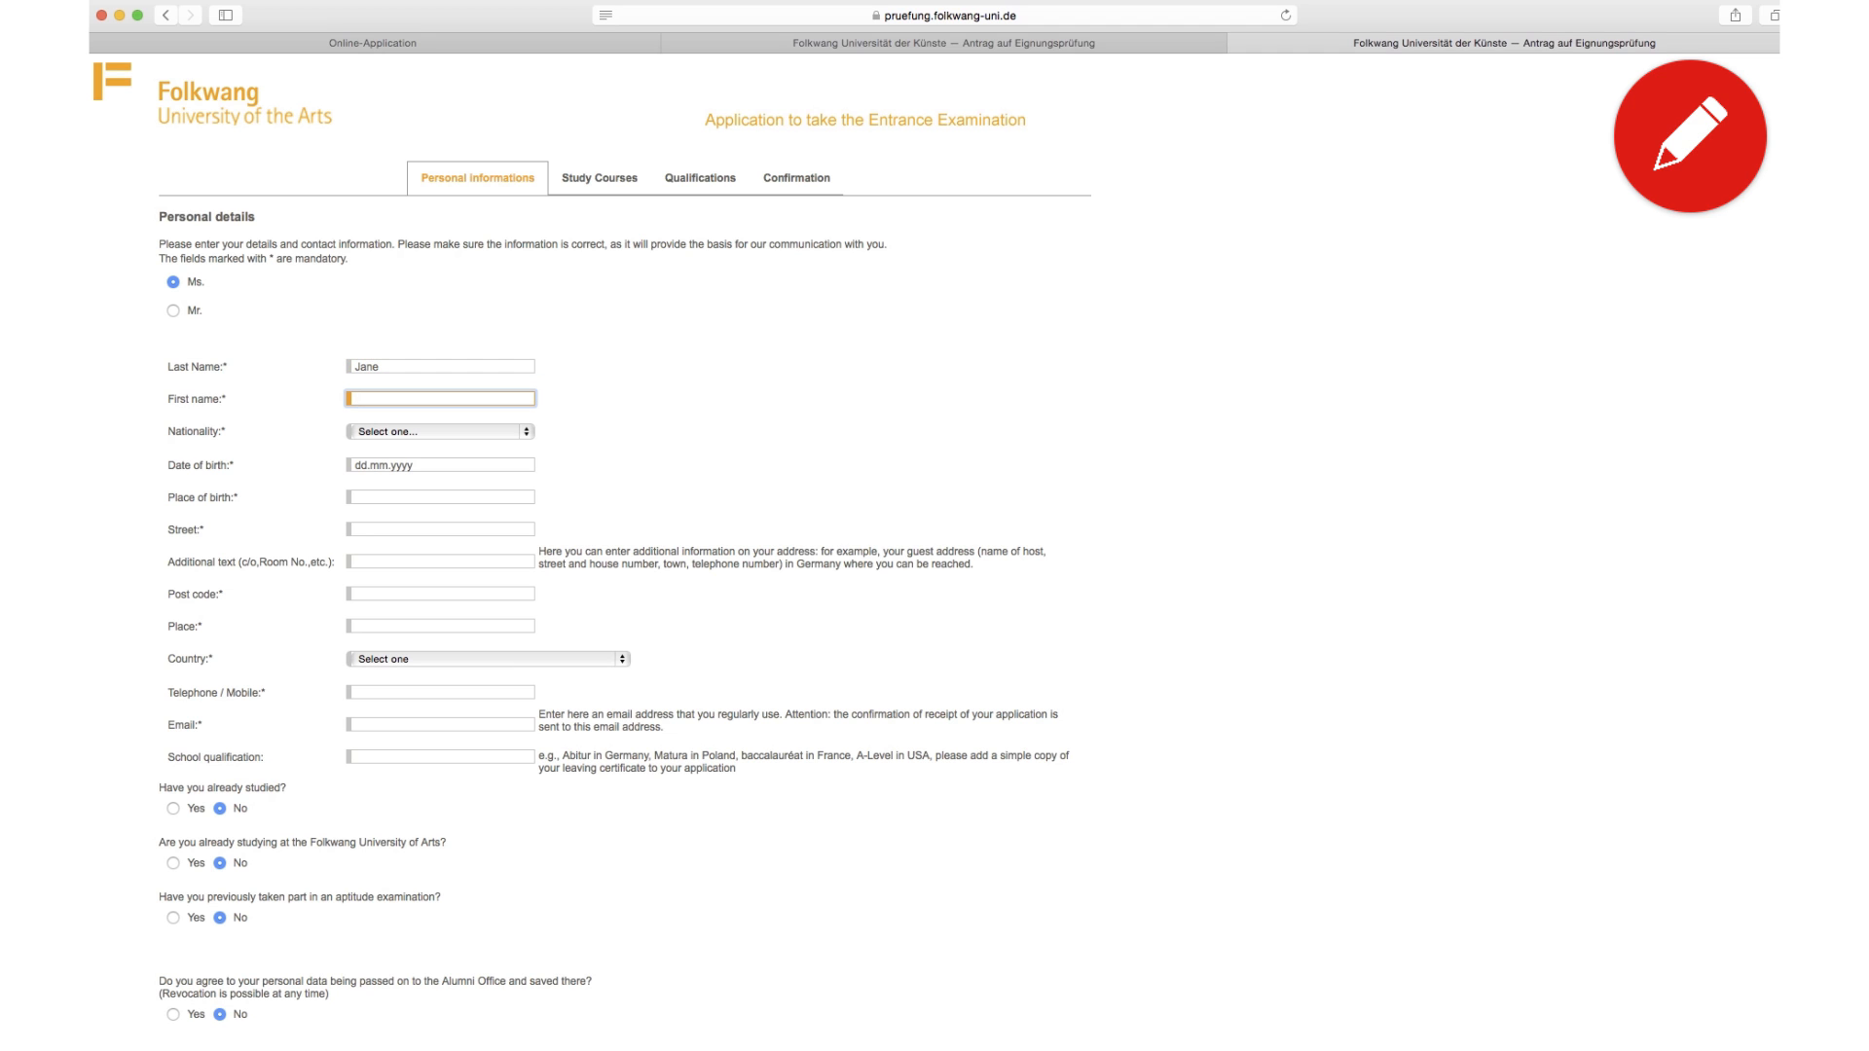
text(Doe)
Step: Set nationality to Argentinean, German level A1, birth date 01.01.1995 and birthplace Buenos Aires
click(405, 431)
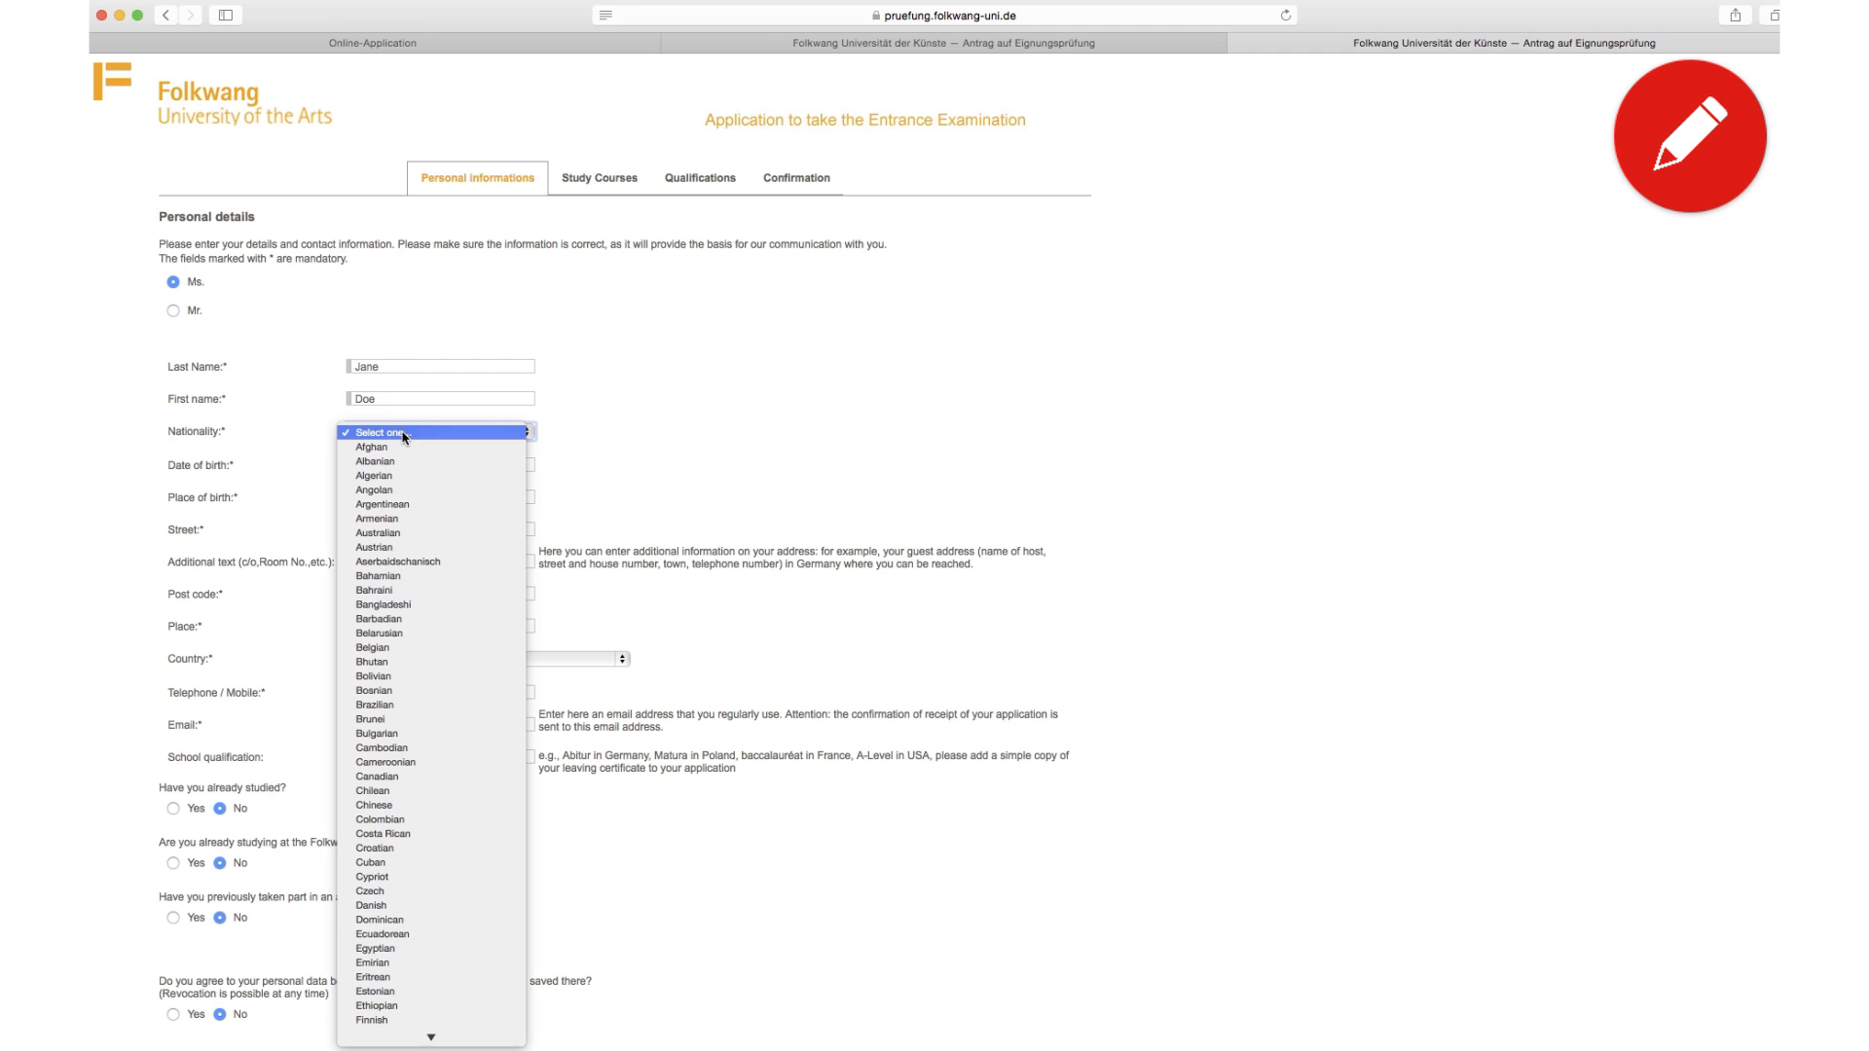
click(405, 507)
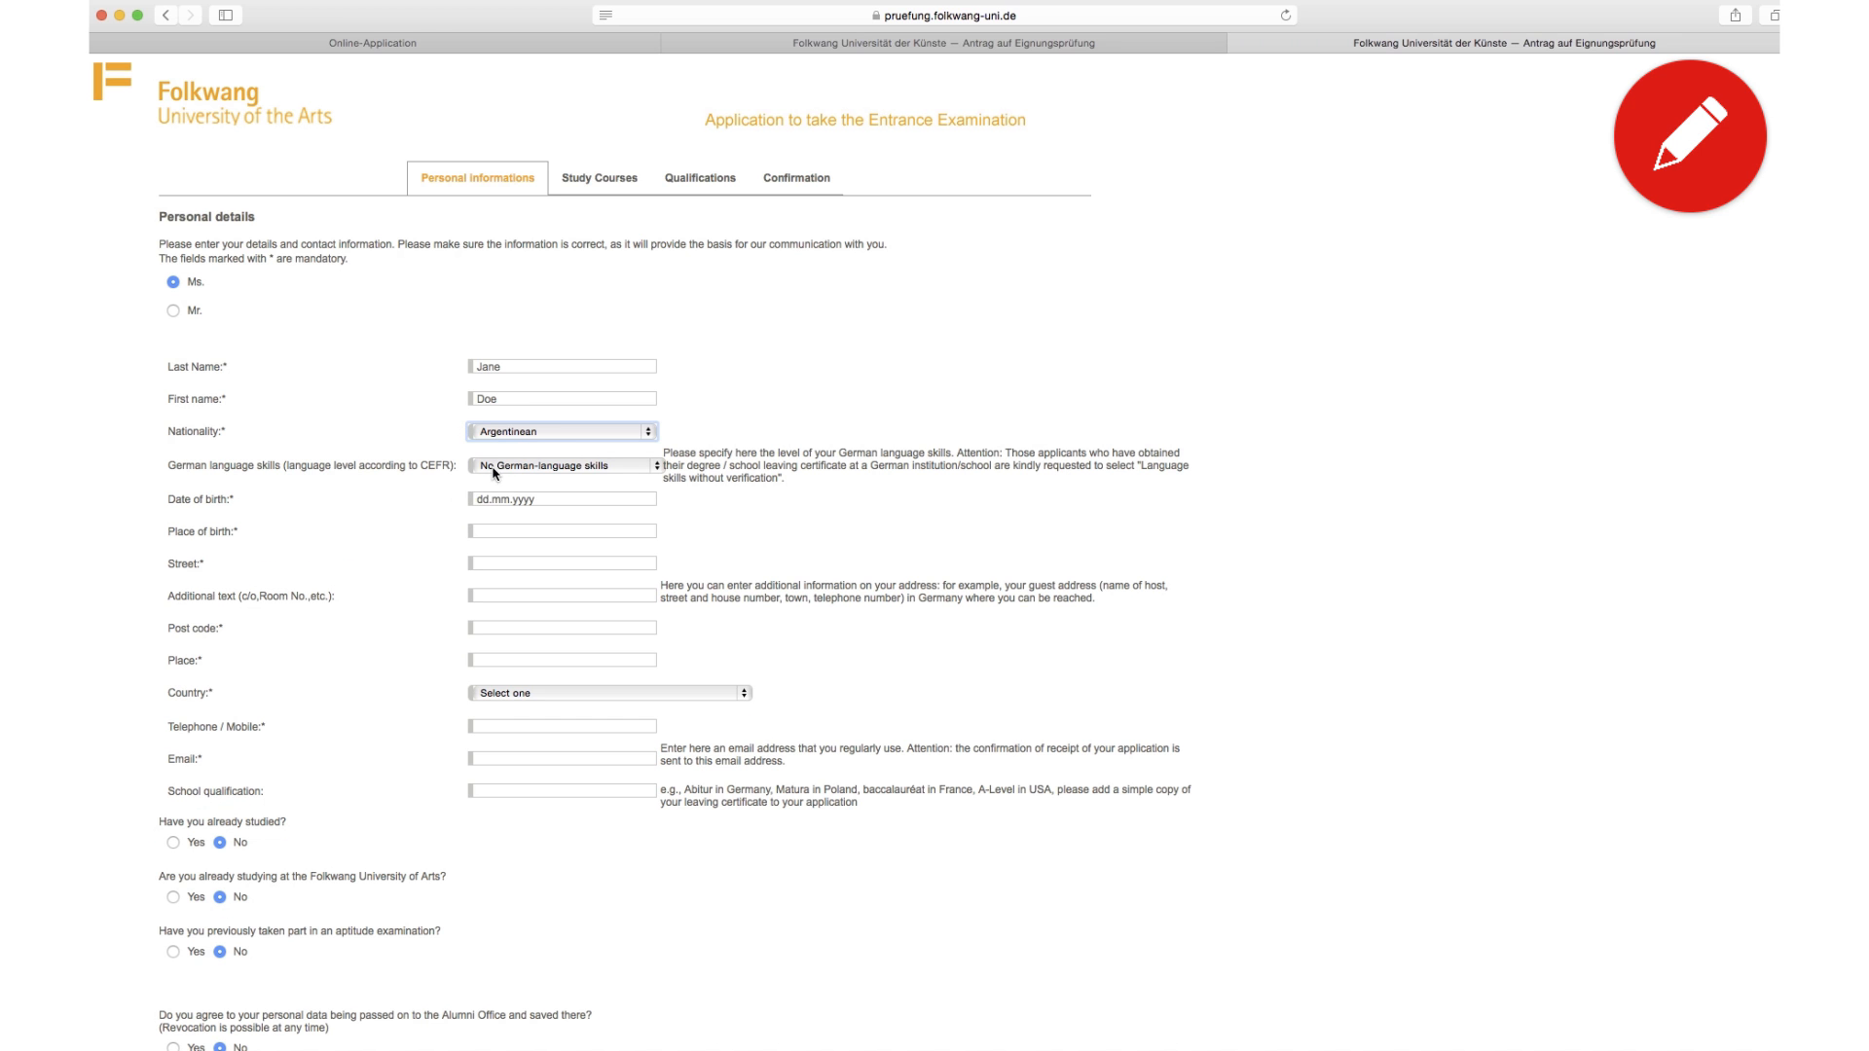
click(493, 467)
click(491, 493)
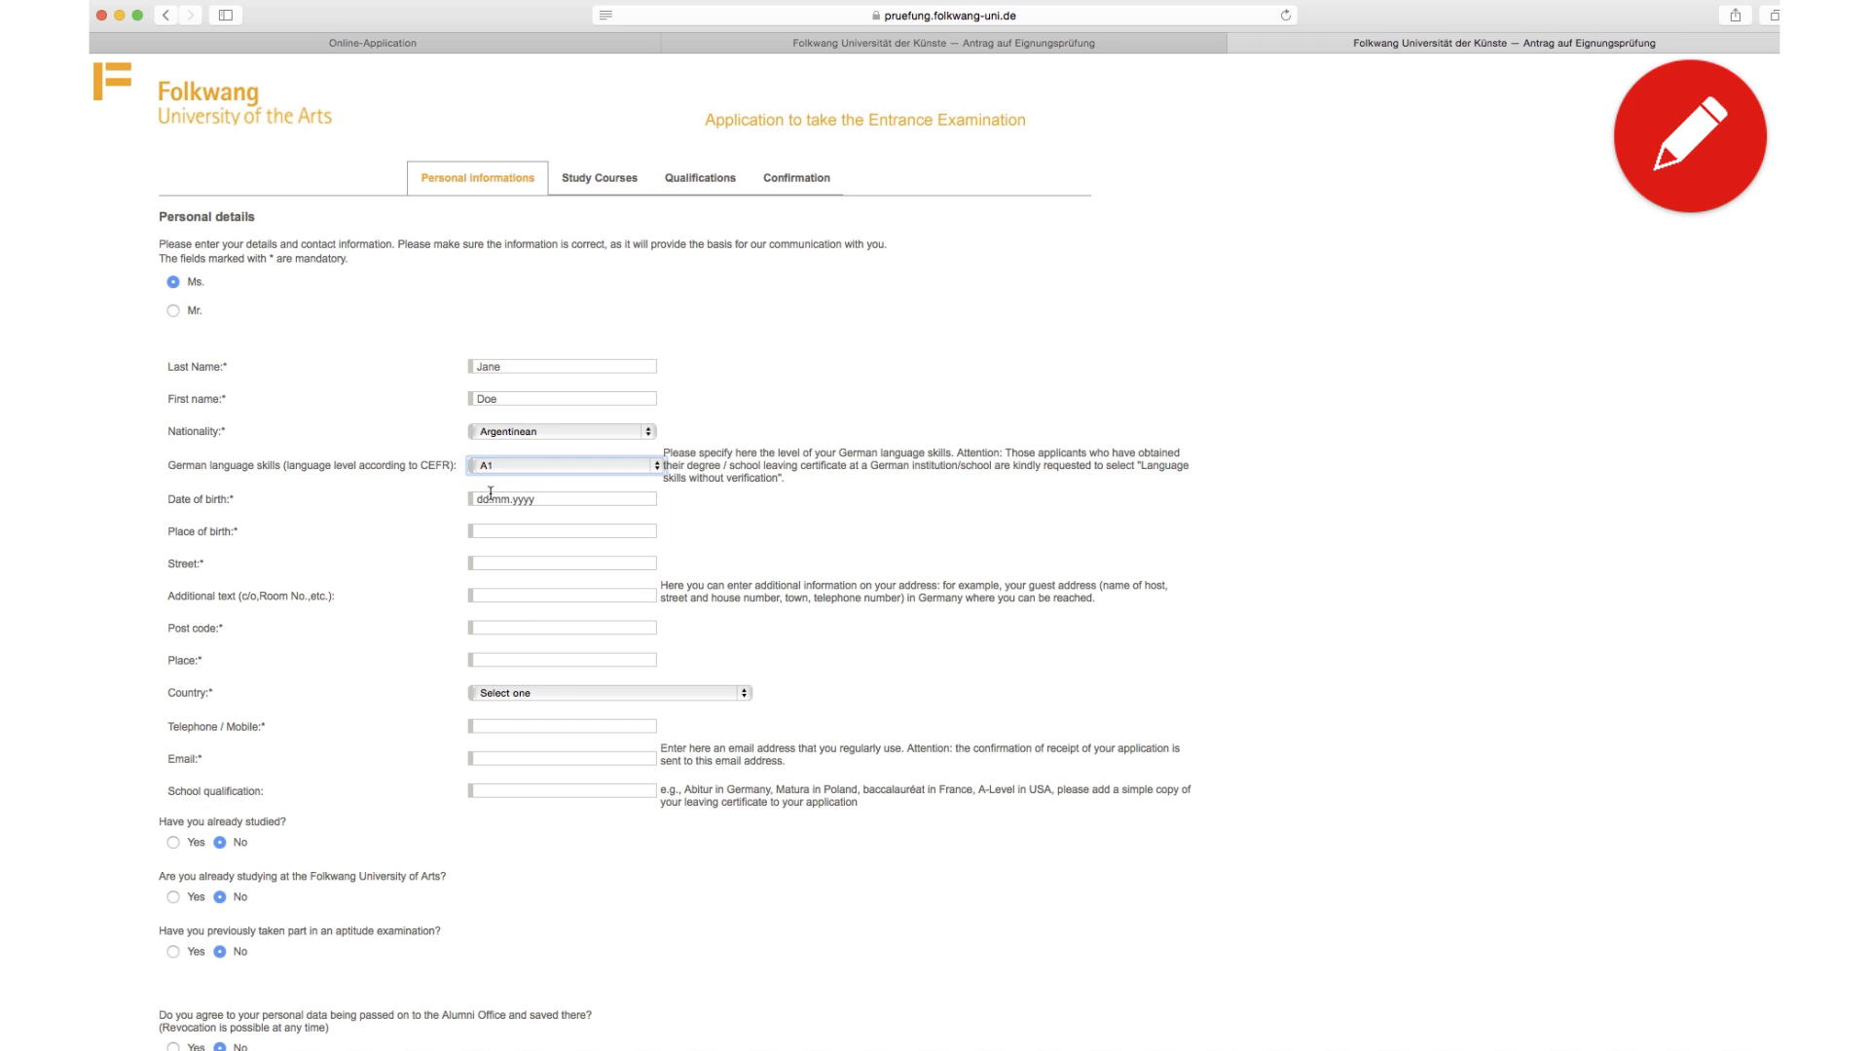
click(542, 499)
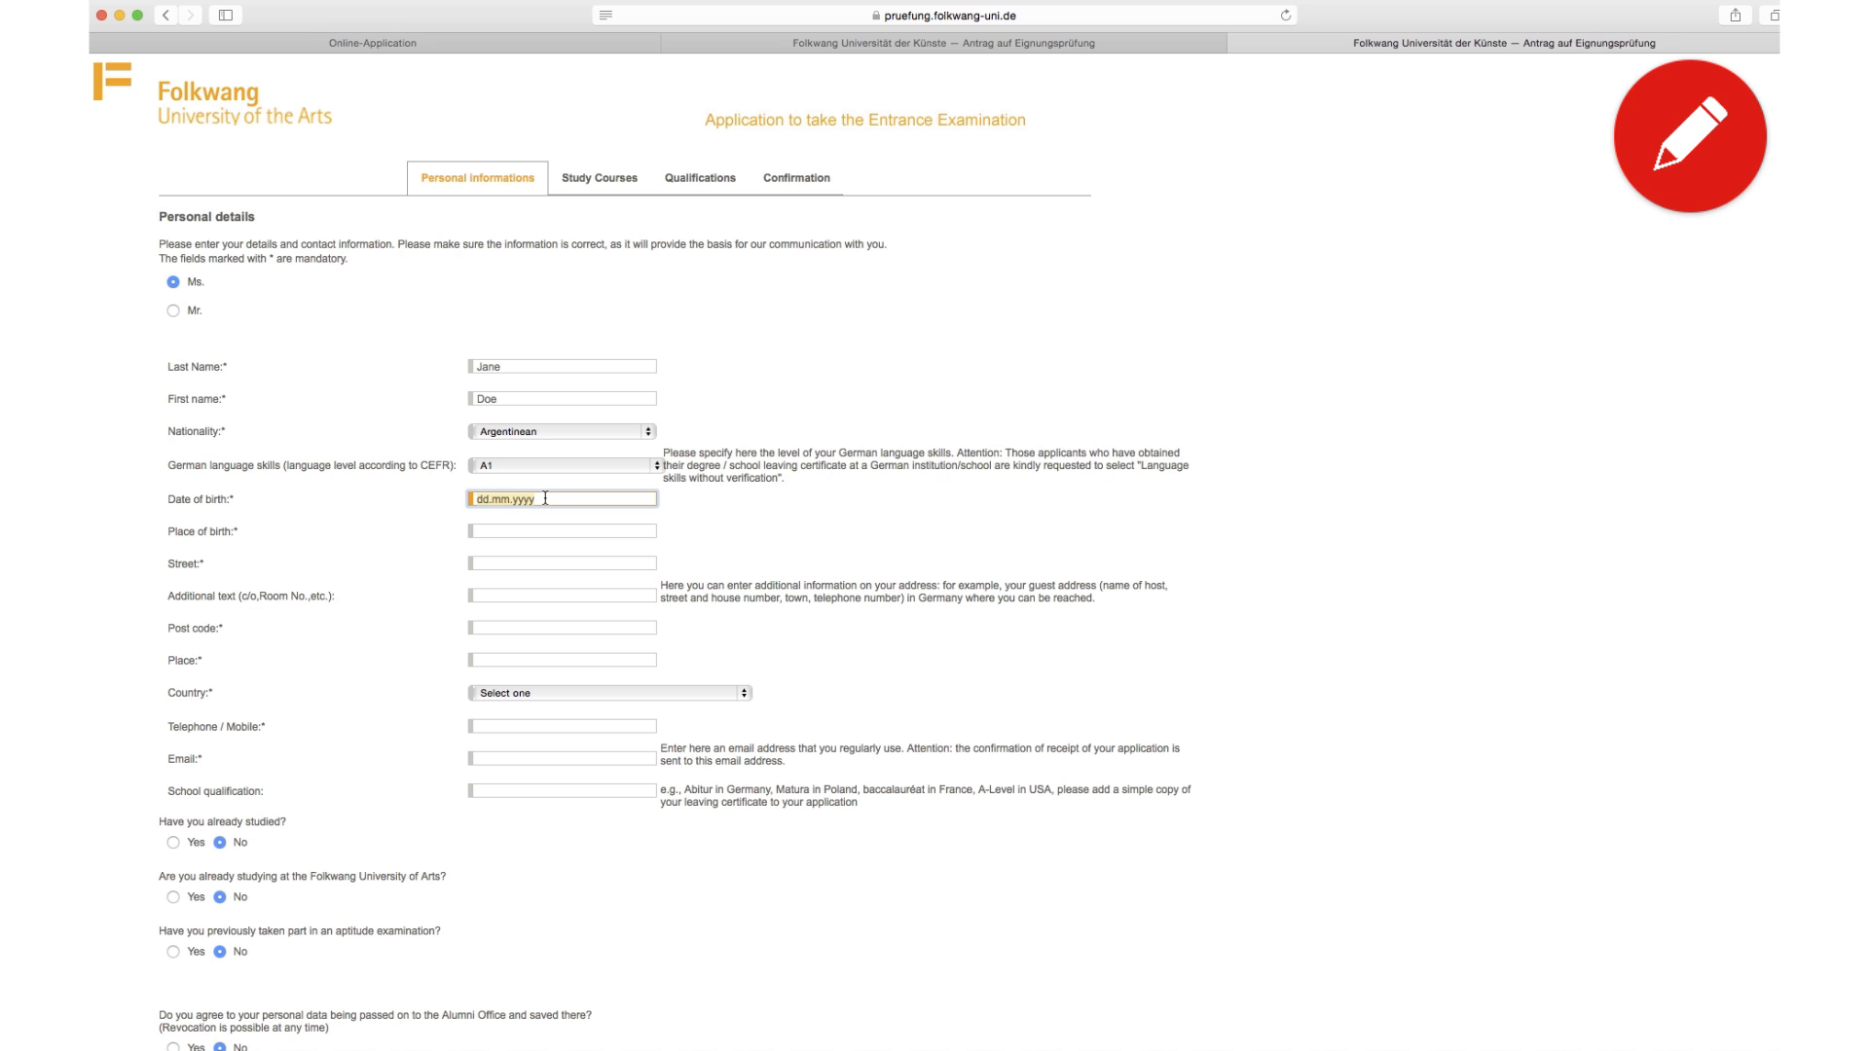
text(01.01.1)
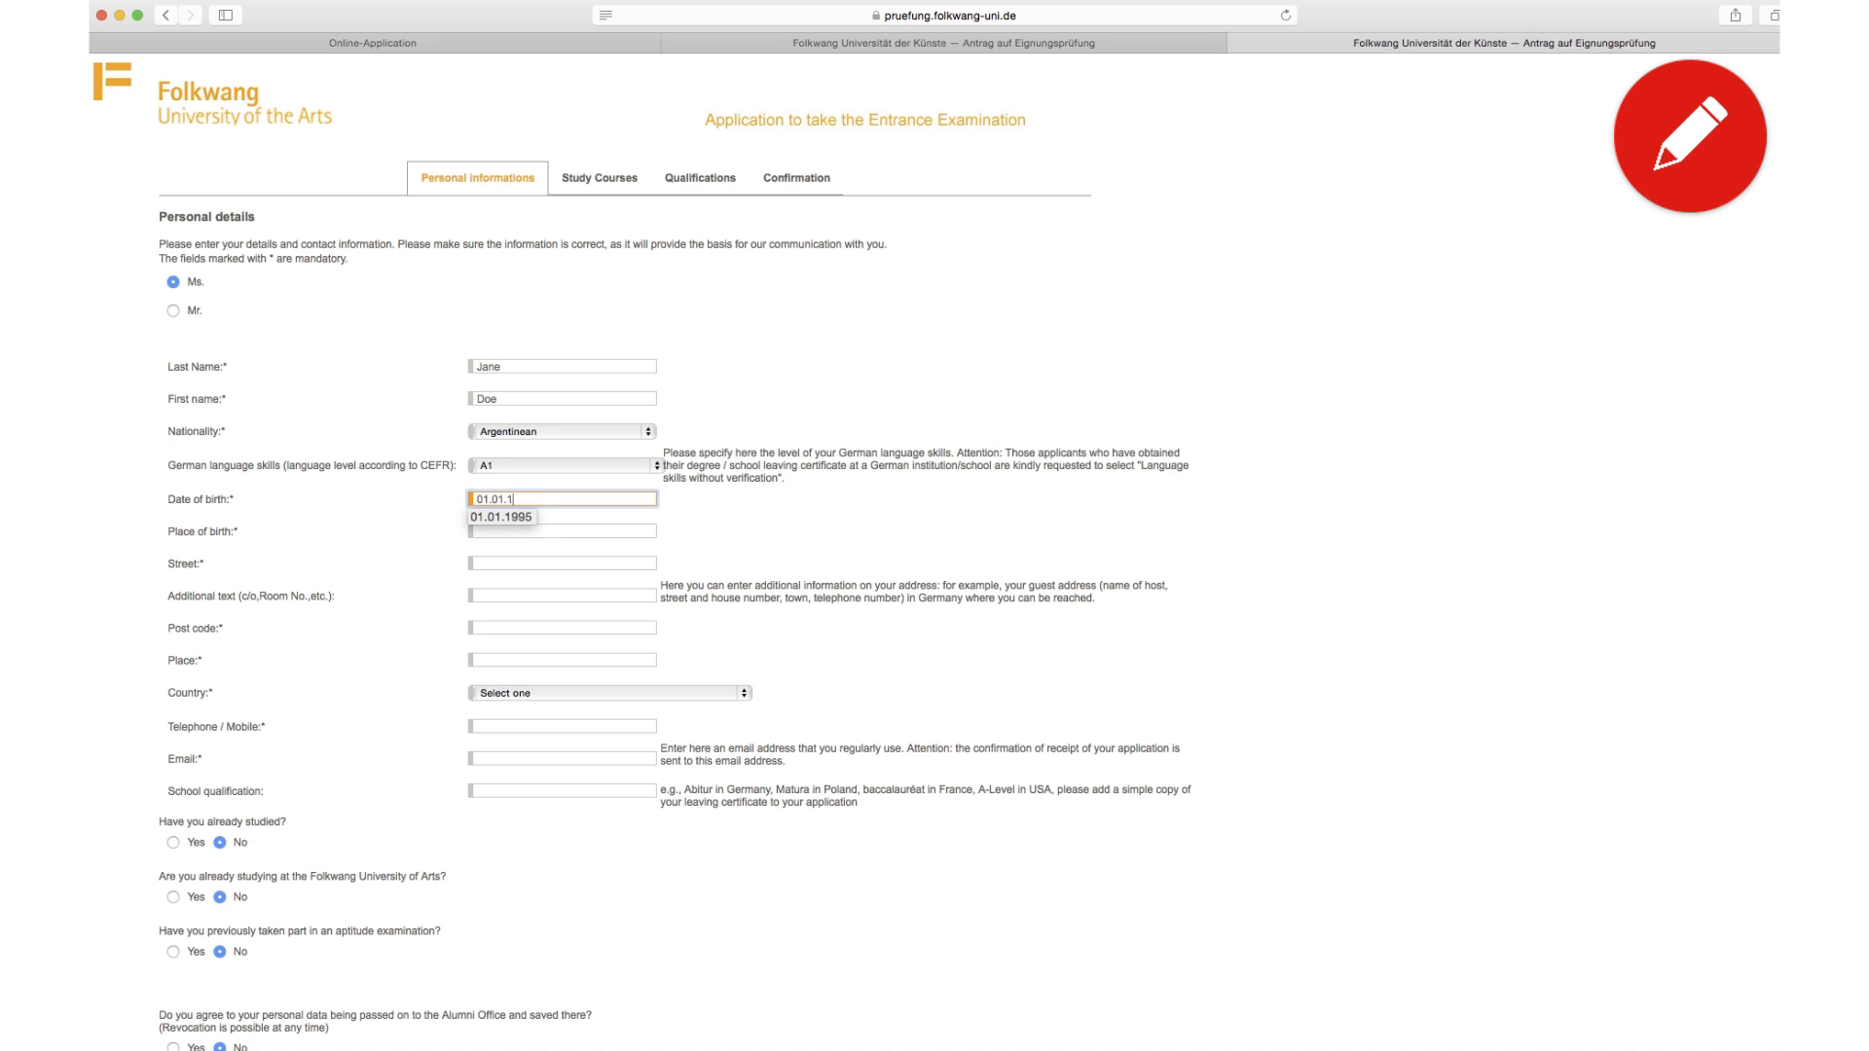
text(995)
key(Tab)
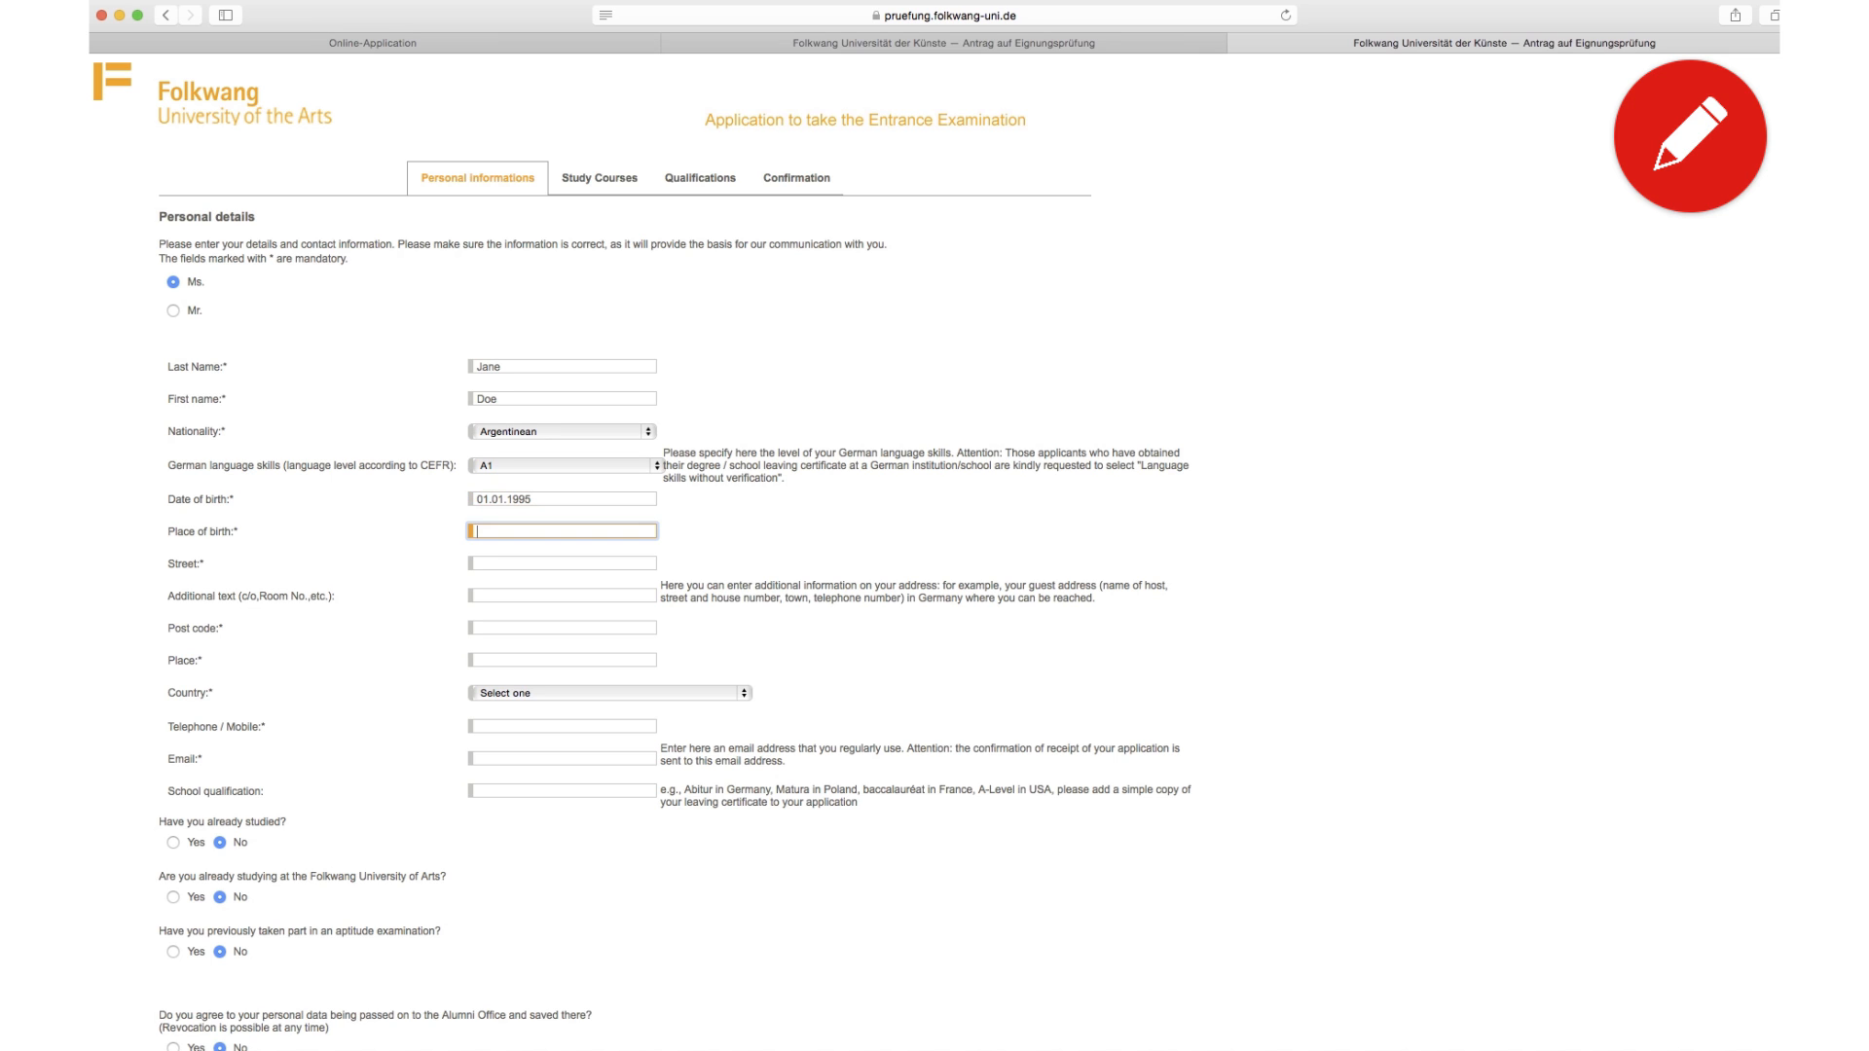
text(Buenos Aires)
key(Tab)
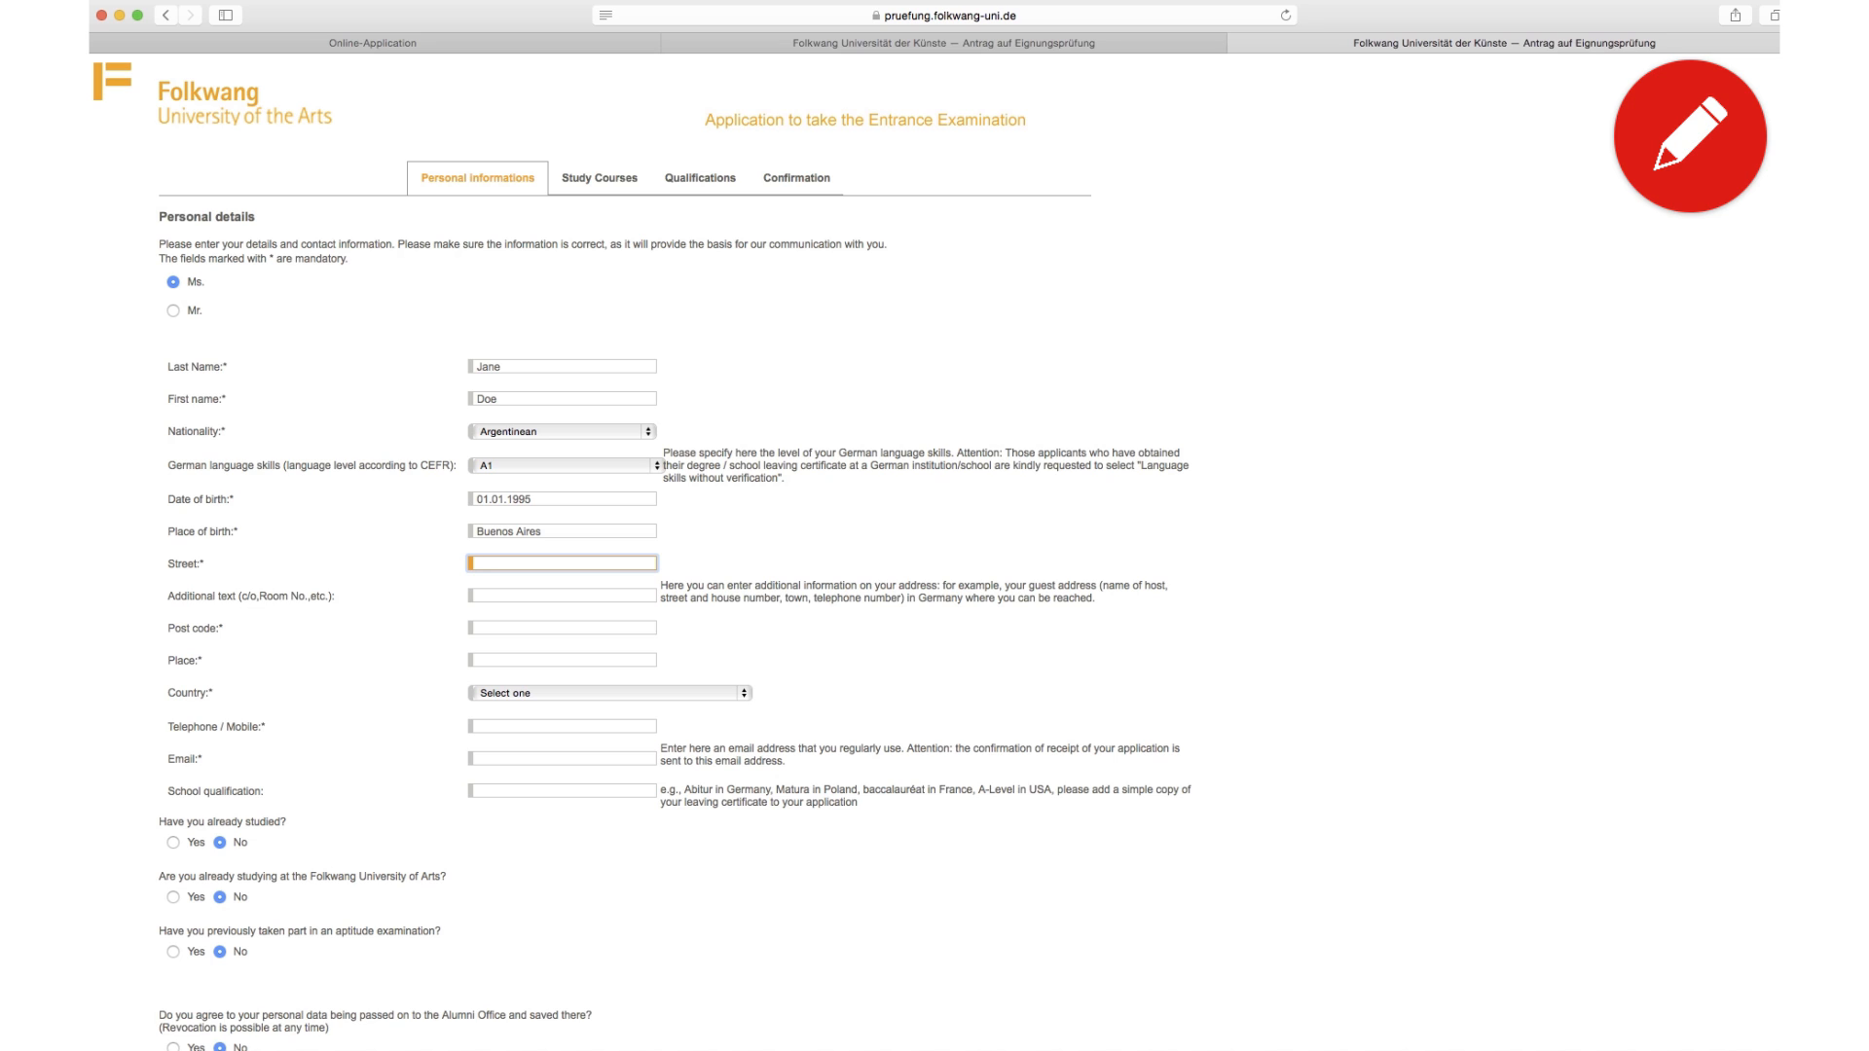
Step: Fill in the street, additional address line, post code and place of residence
key(Tab)
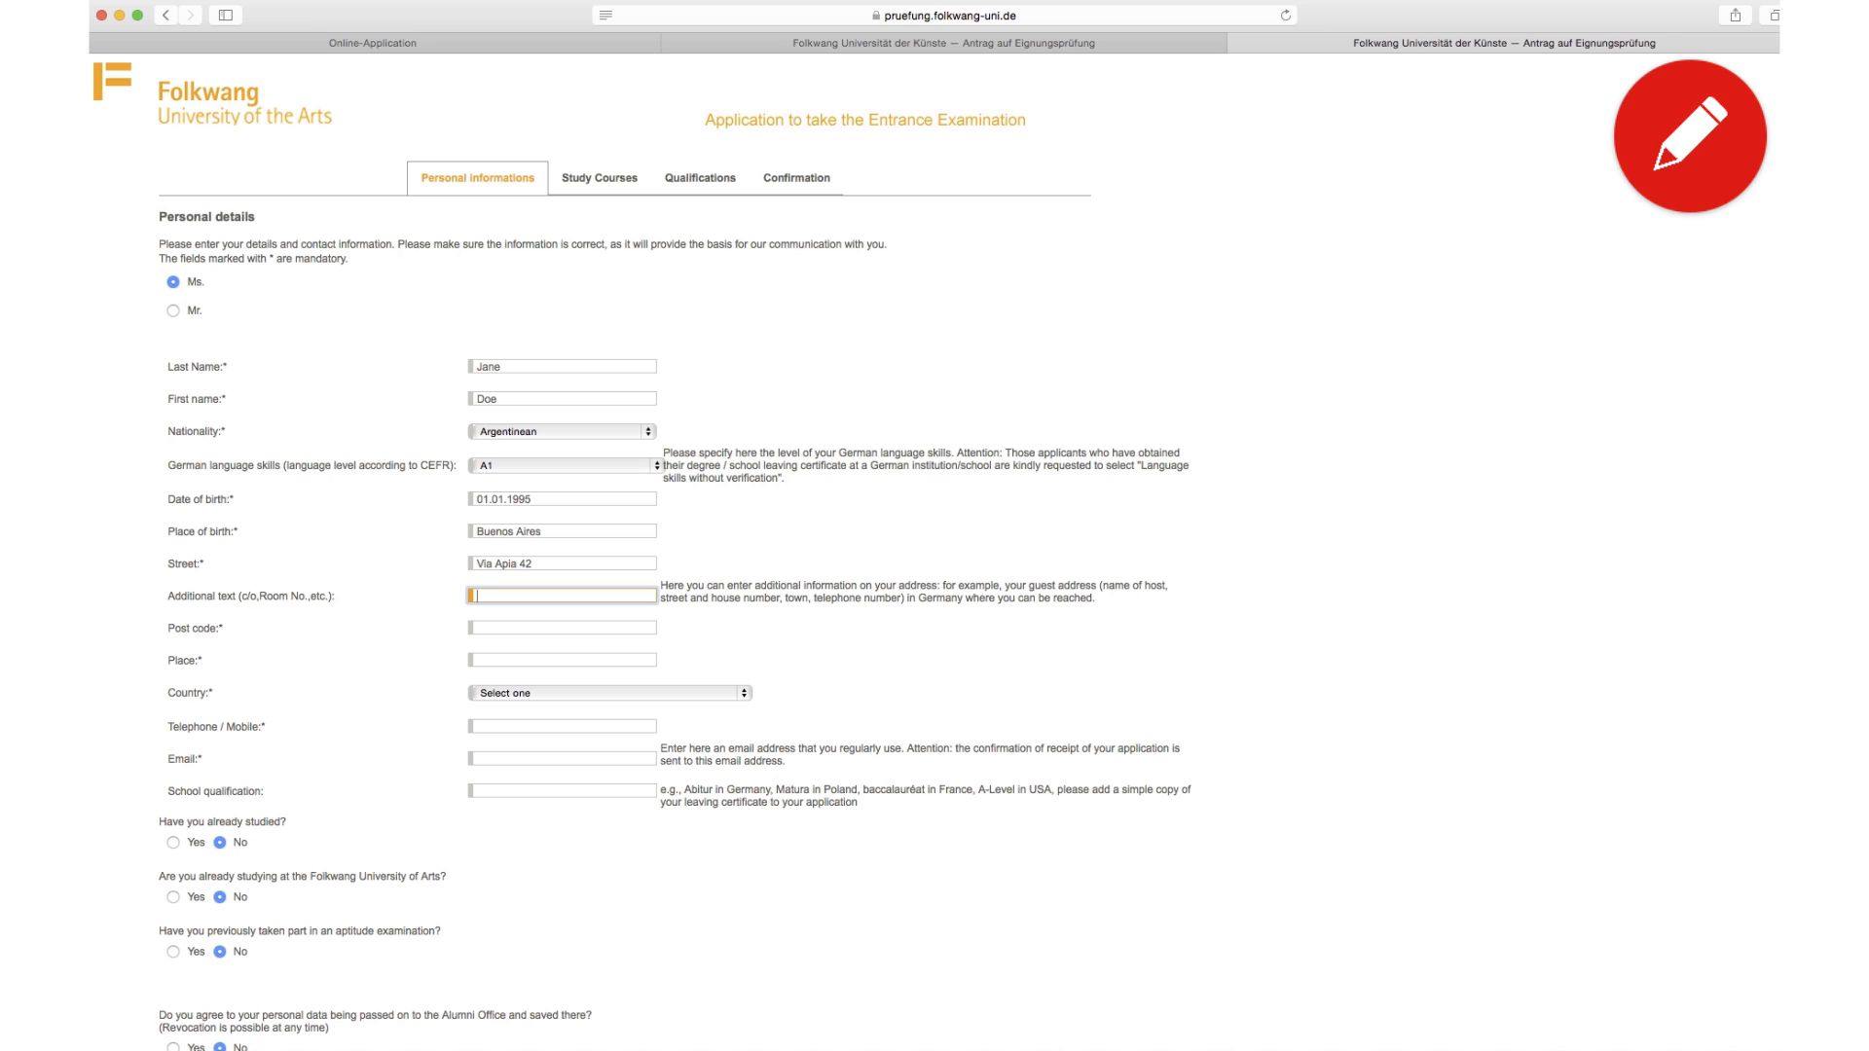
key(Tab)
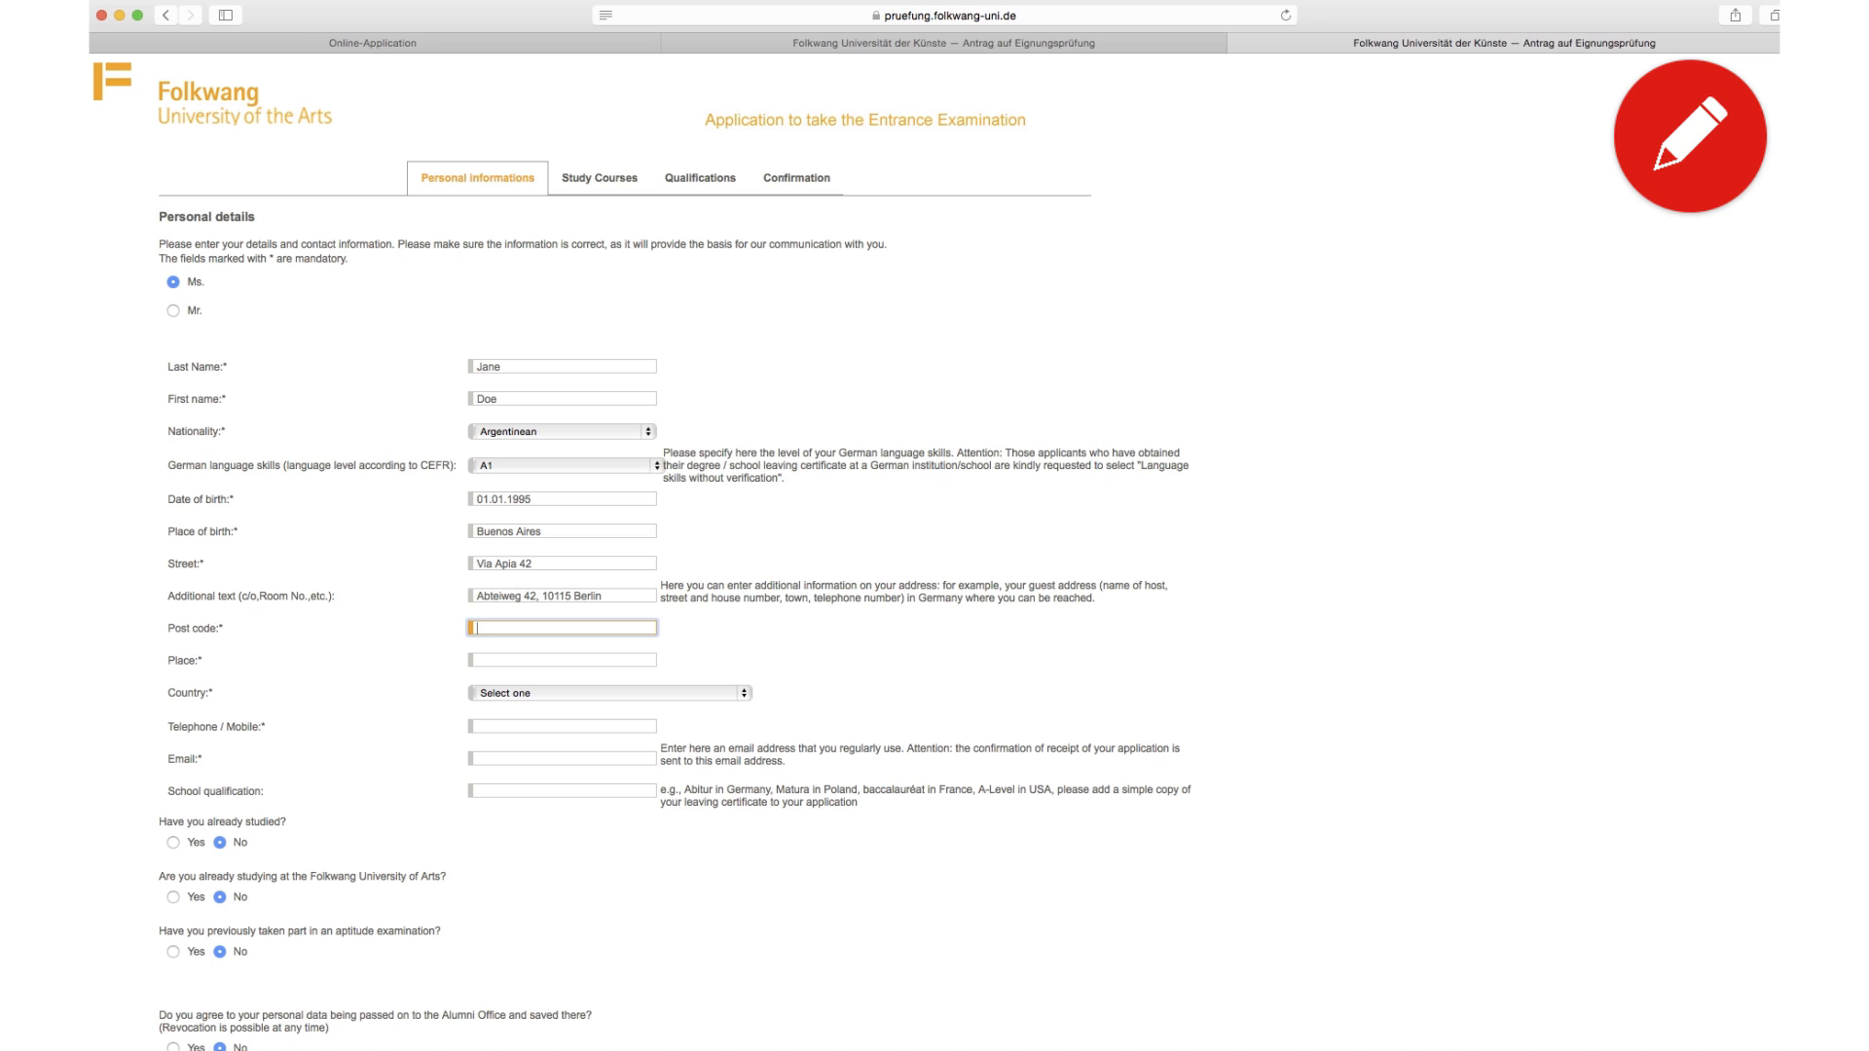
text(06329)
key(Tab)
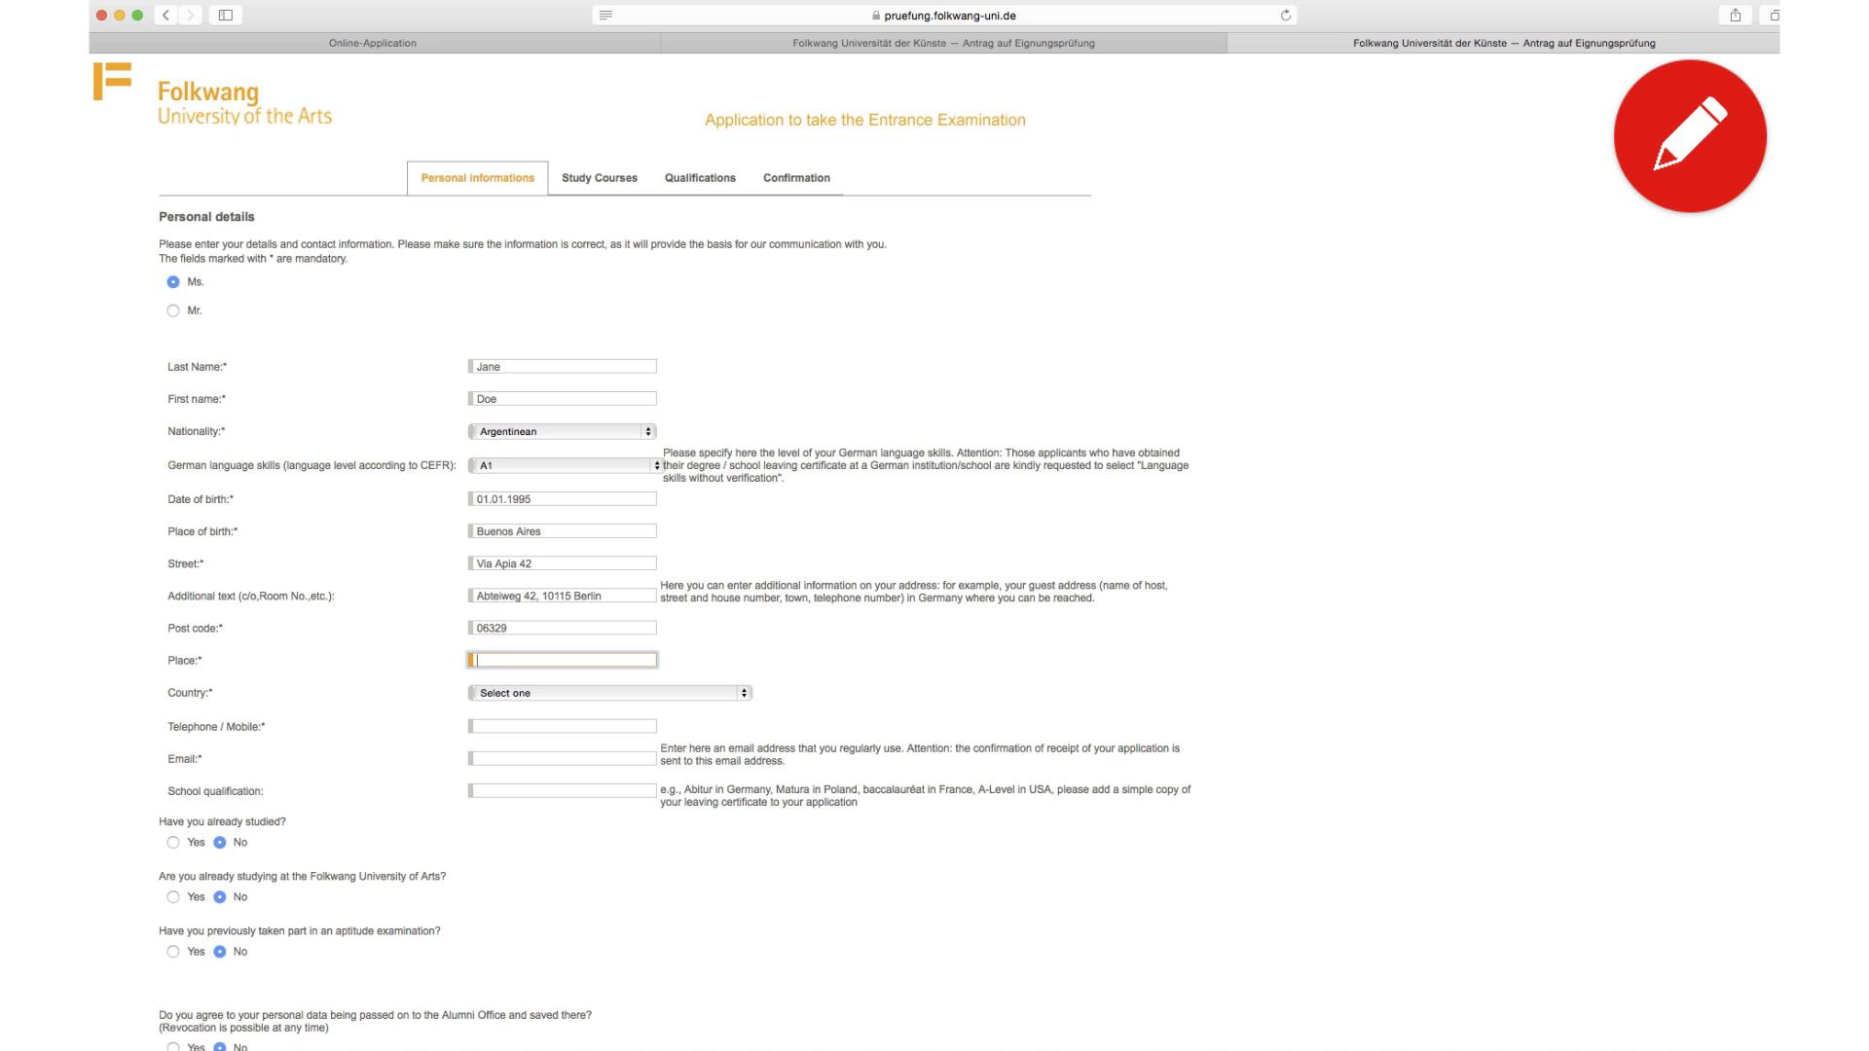
text(Buenos Aires)
Step: Set the country to Argentina and enter the applicant's telephone number and e-mail address
click(567, 697)
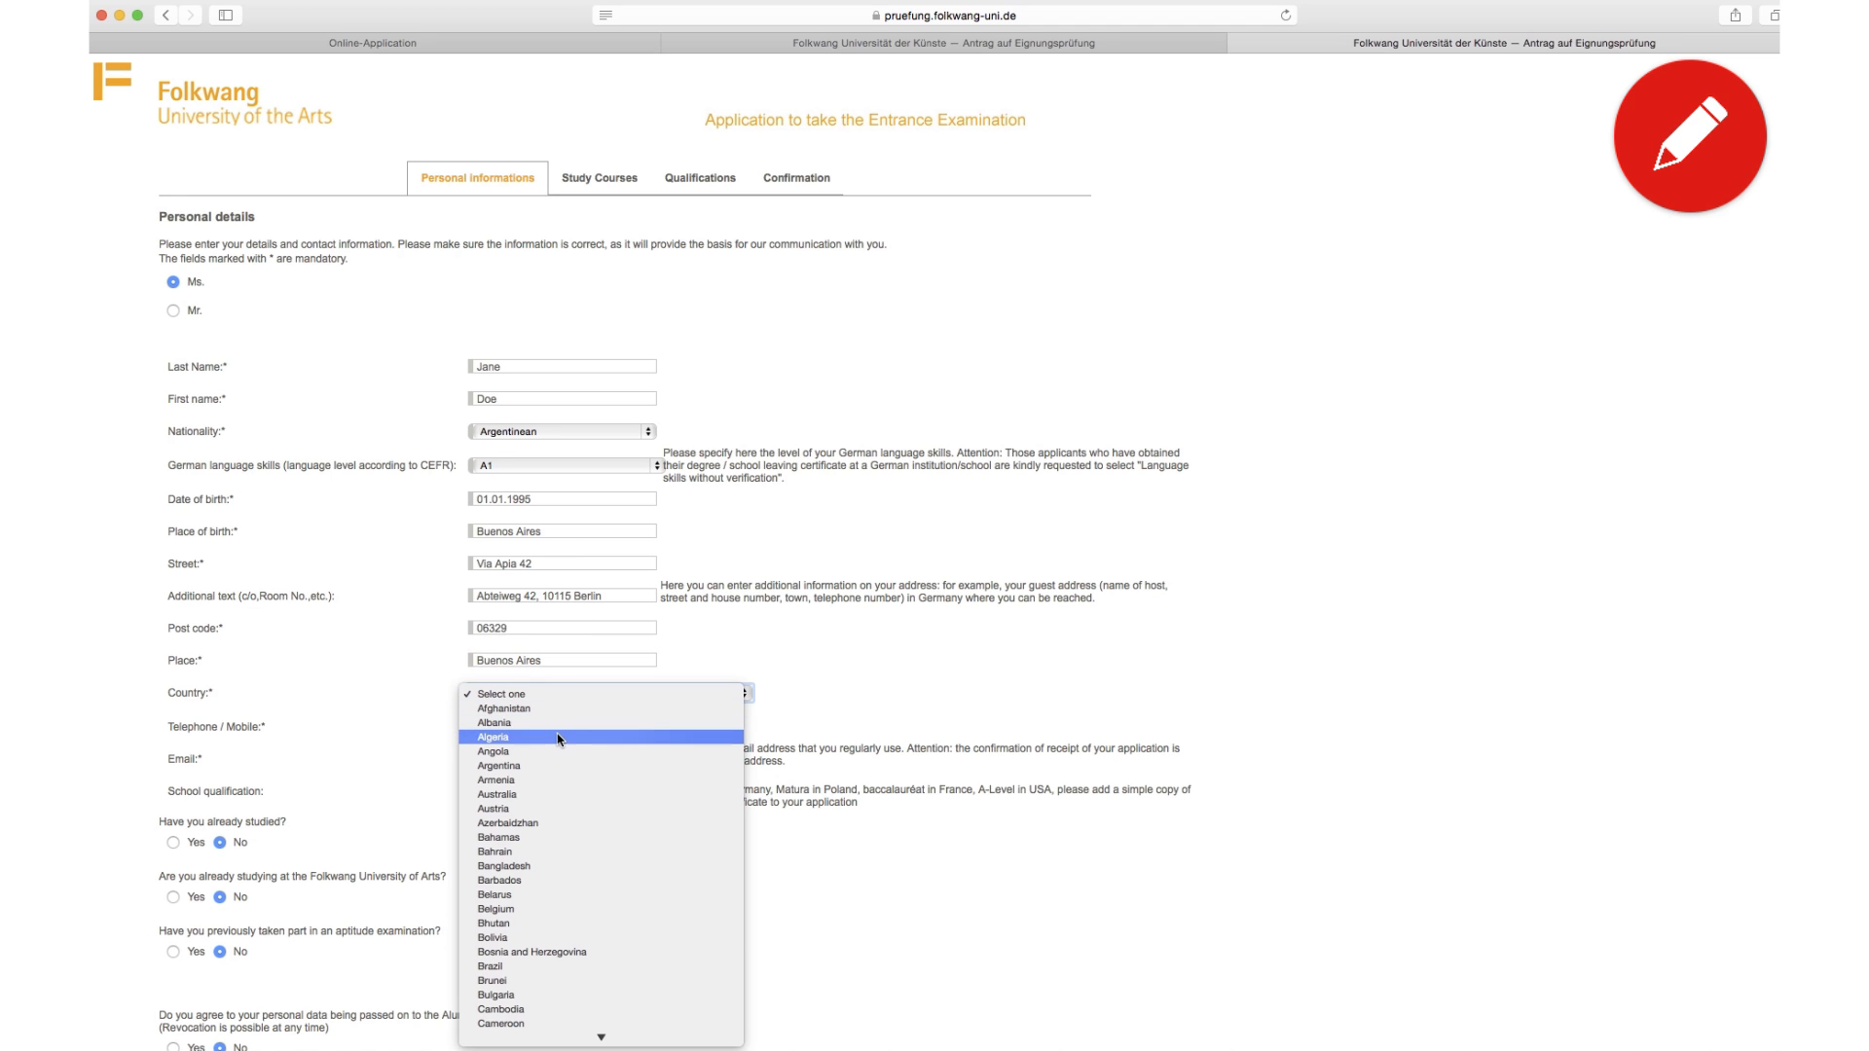
click(557, 766)
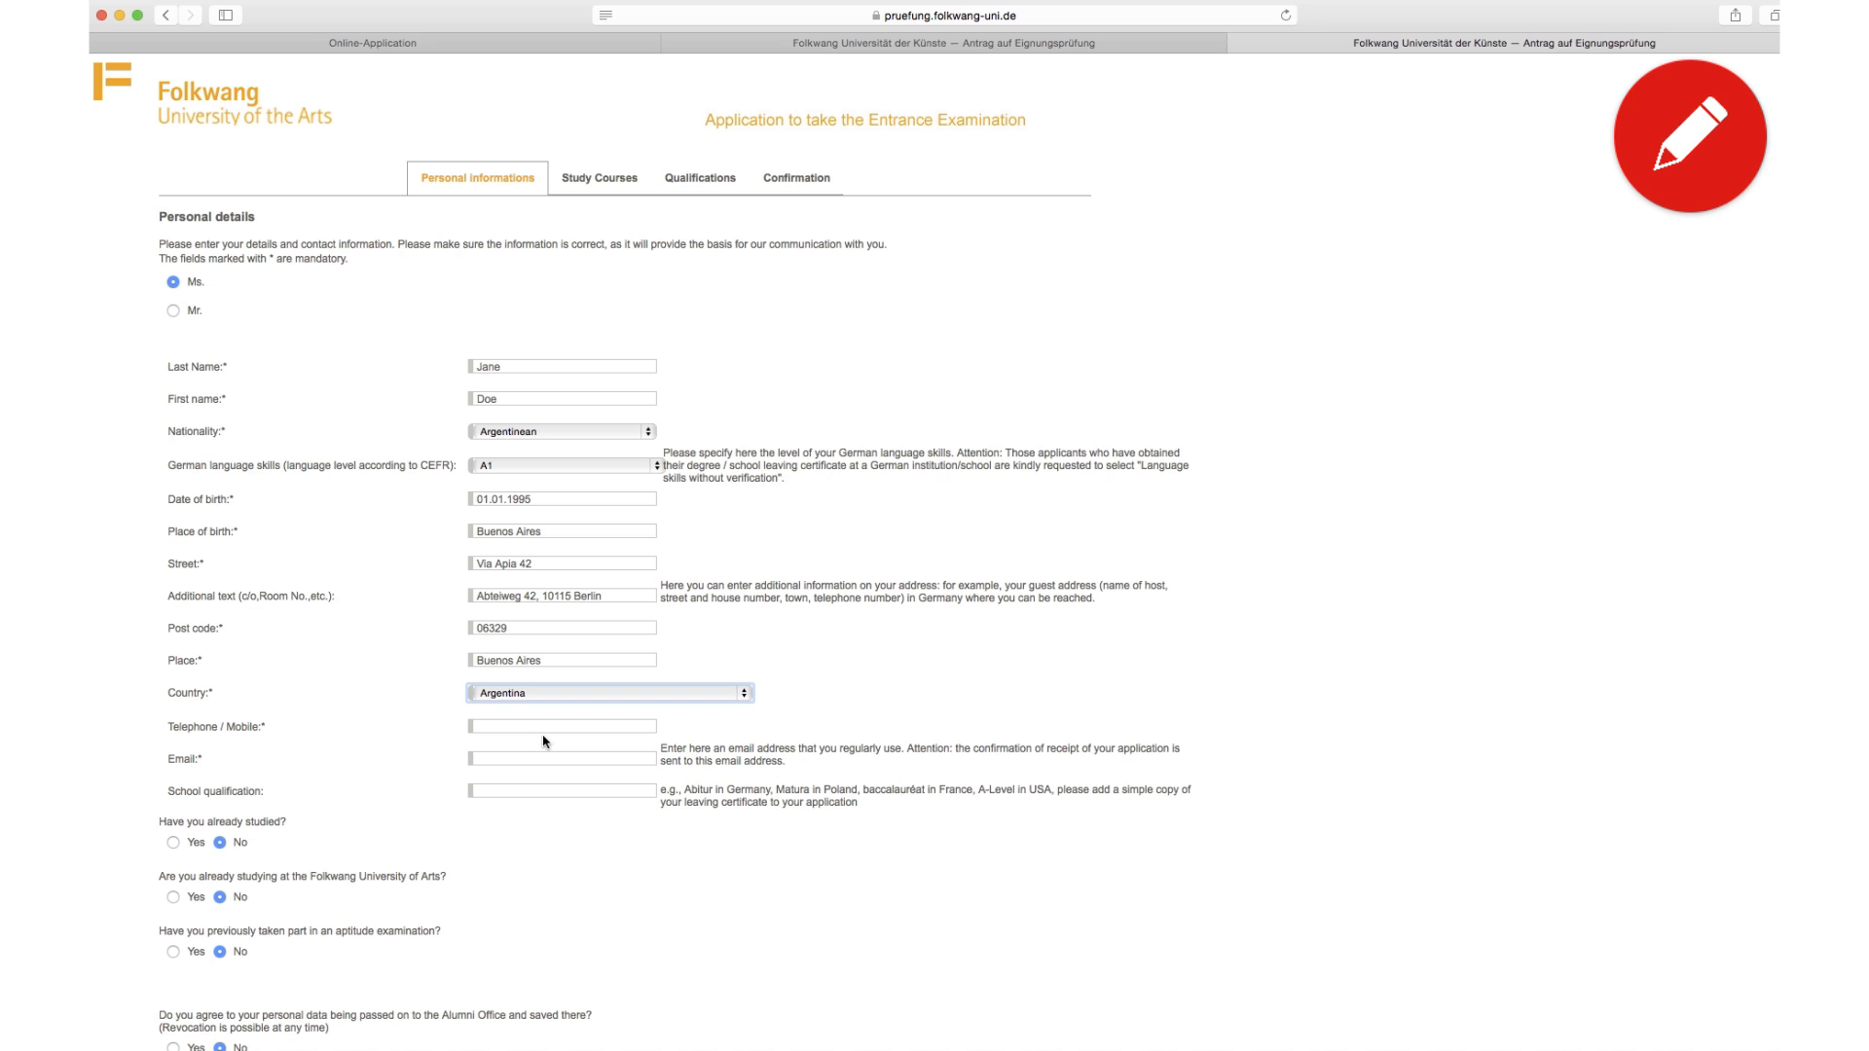
click(543, 728)
text(+)
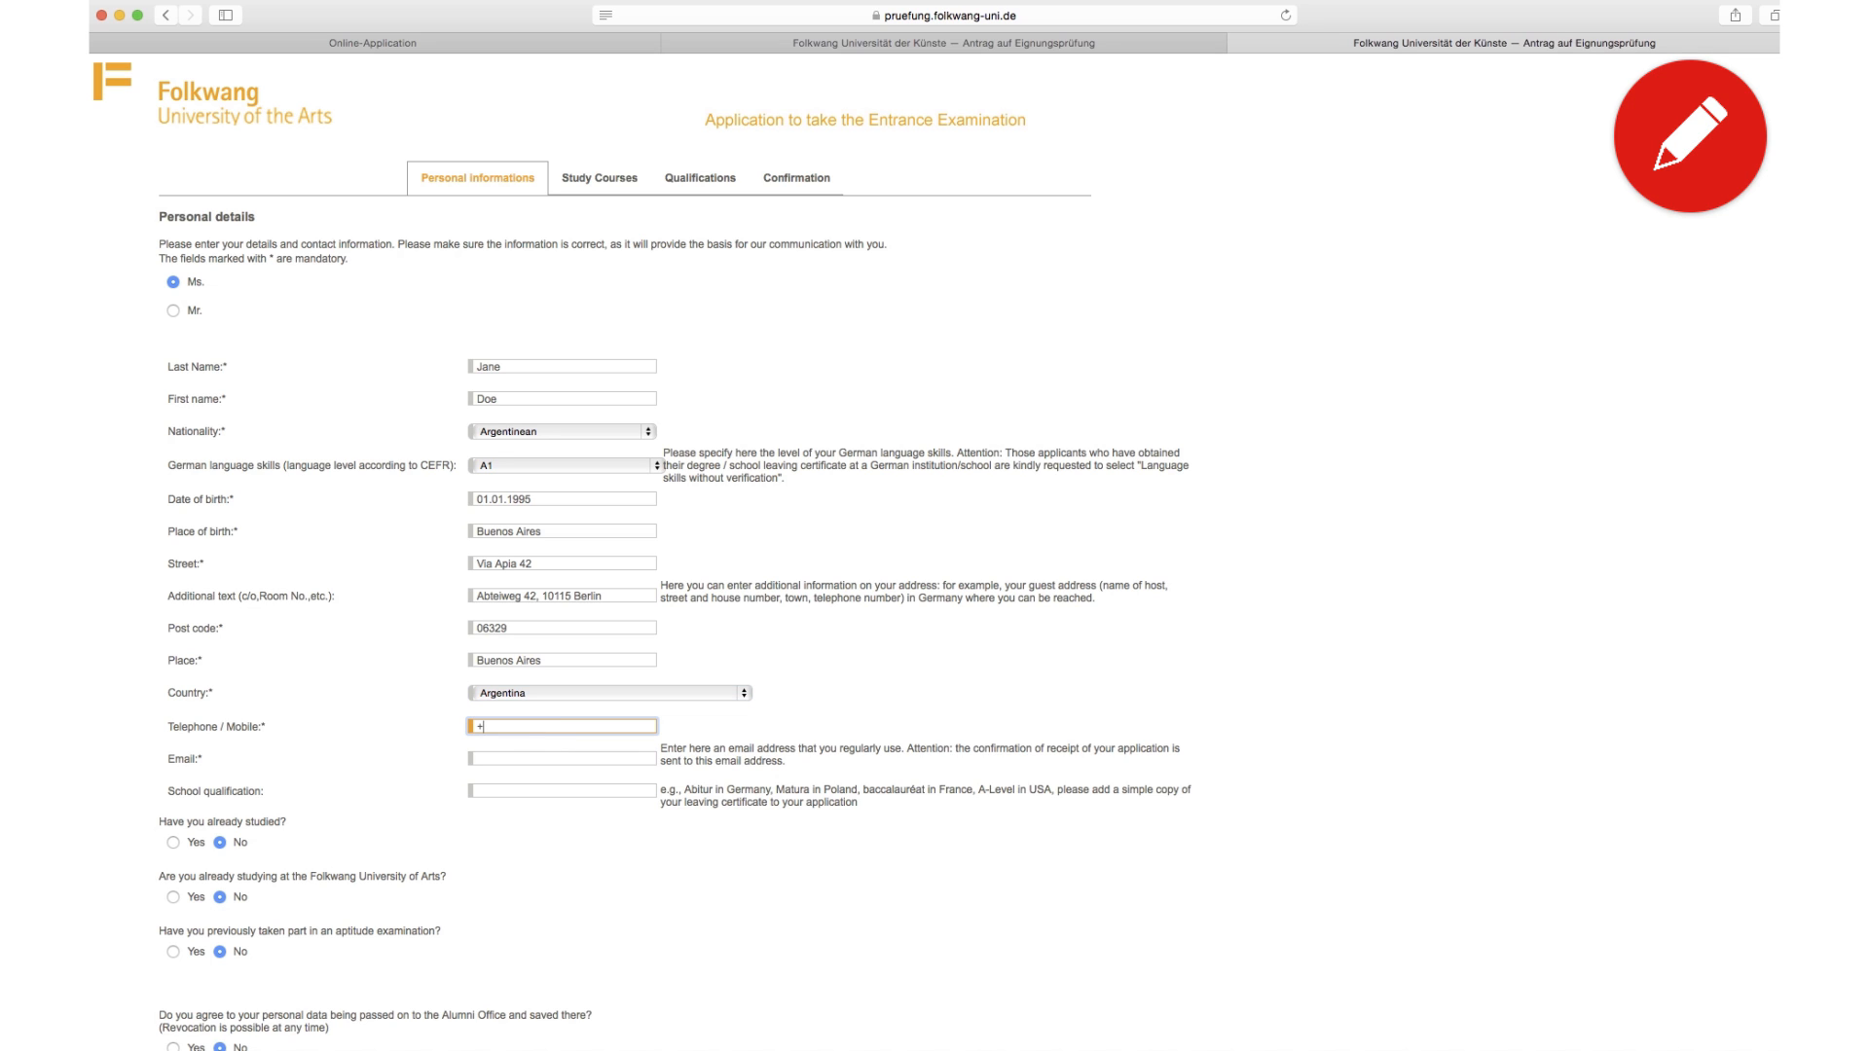
text(49 123 456 7899)
key(Tab)
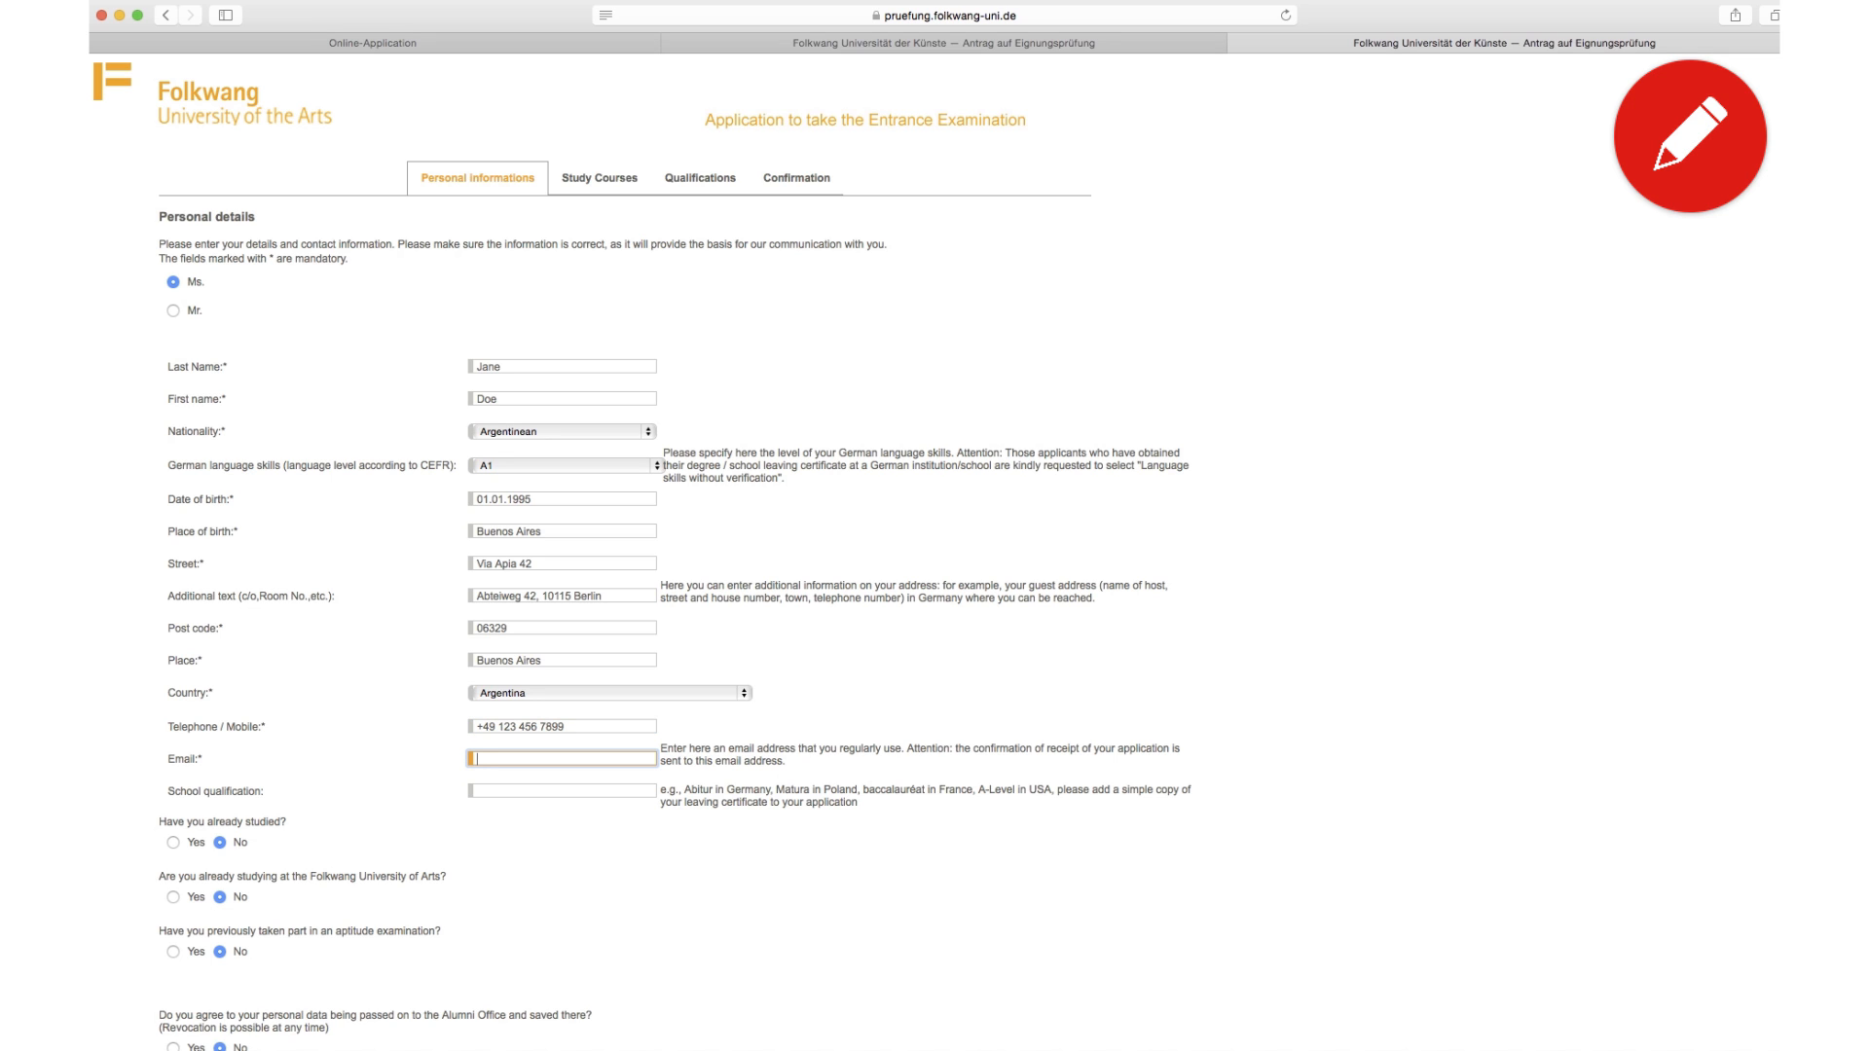
Step: Enter 12th Grade as the school qualification
key(Tab)
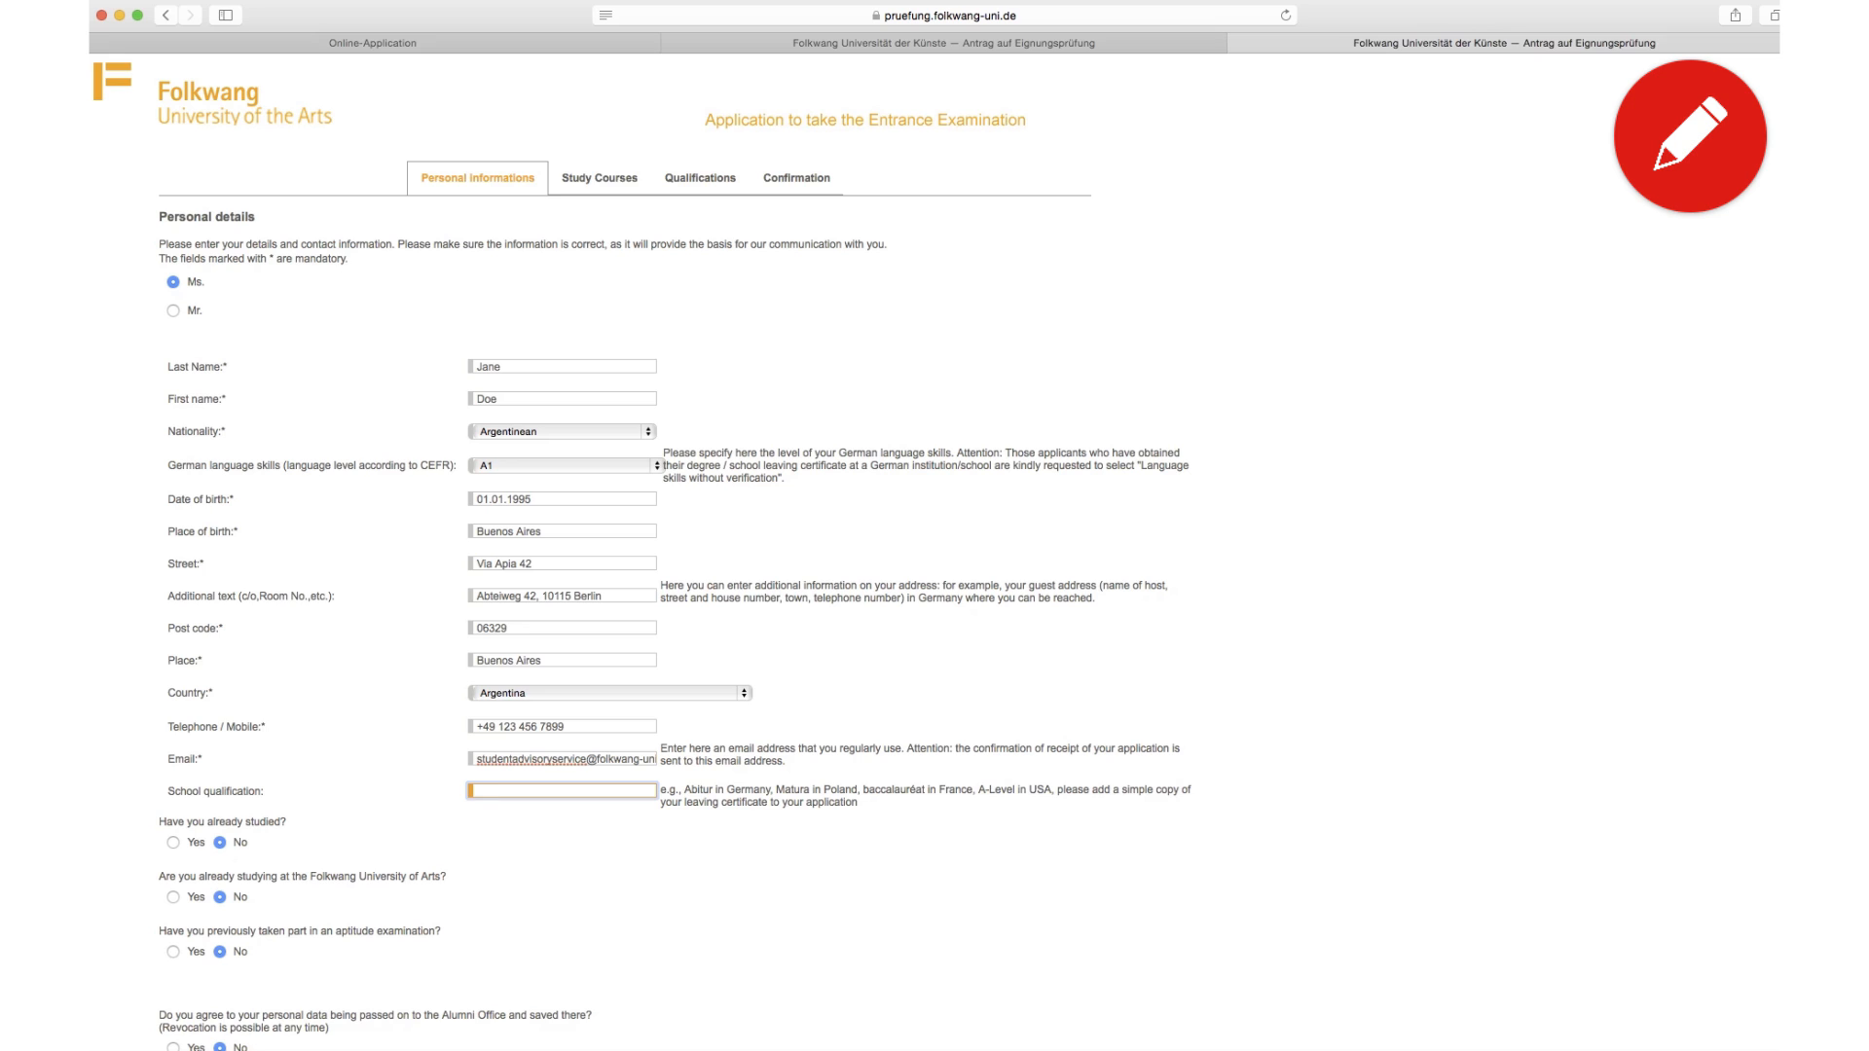
text(12th Grade)
Step: Scroll down the personal details form to continue to Study Courses
scroll(234, 1019, down, 3)
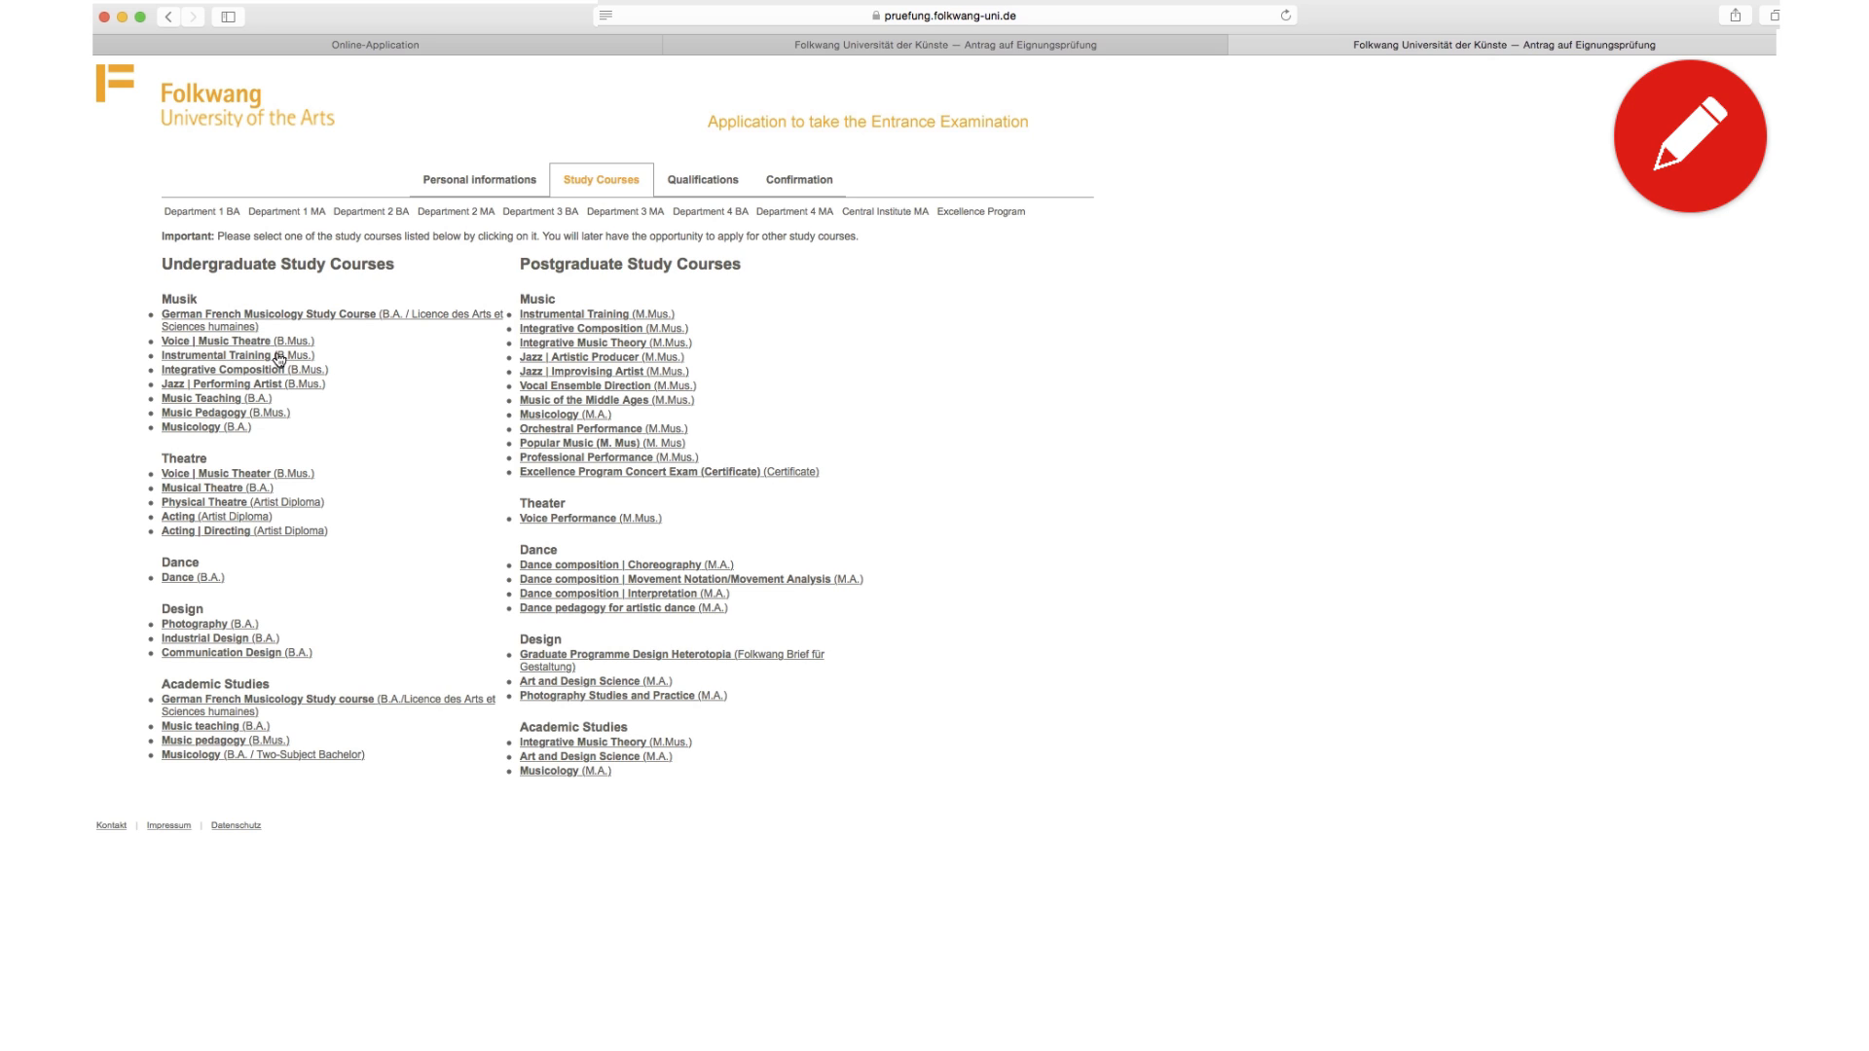
Step: Choose Instrumental Training (B.Mus.) from the undergraduate Music courses
click(279, 359)
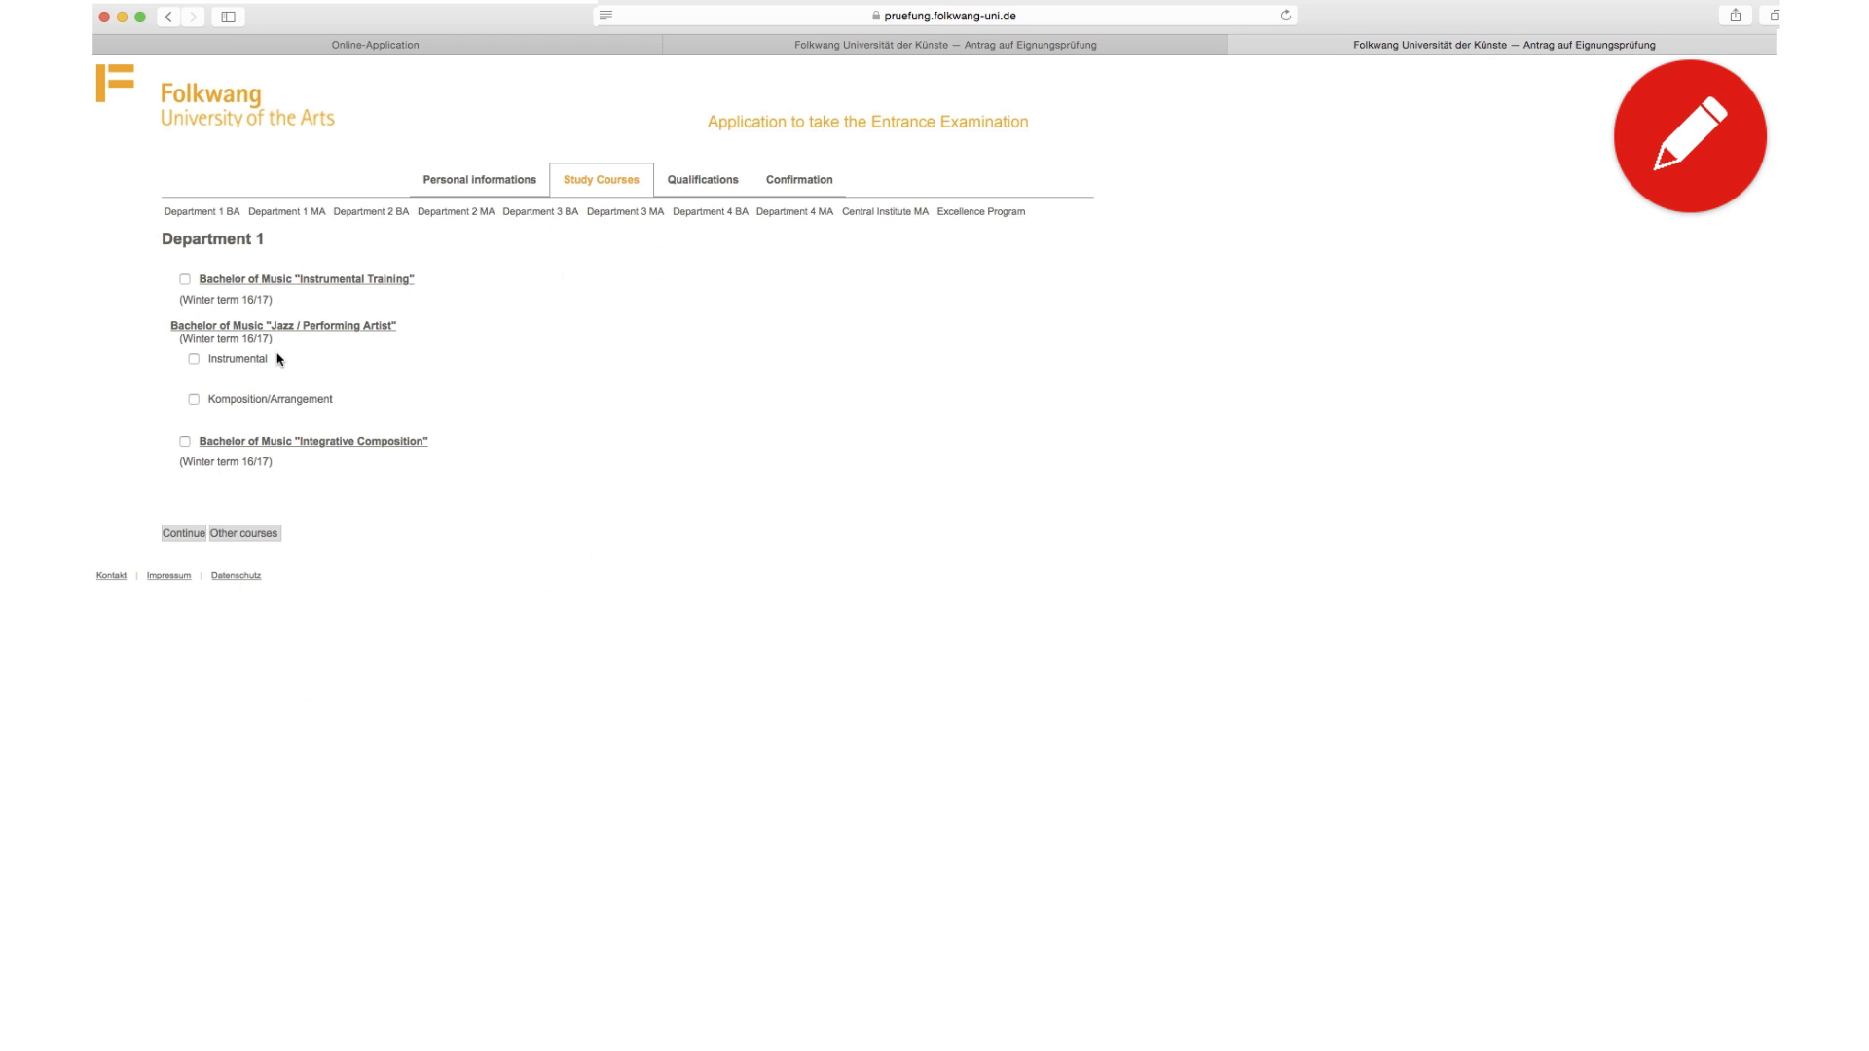
Step: Apply for Instrumental Training with Guitar as instrument and 'Teacher' as the teacher
click(185, 280)
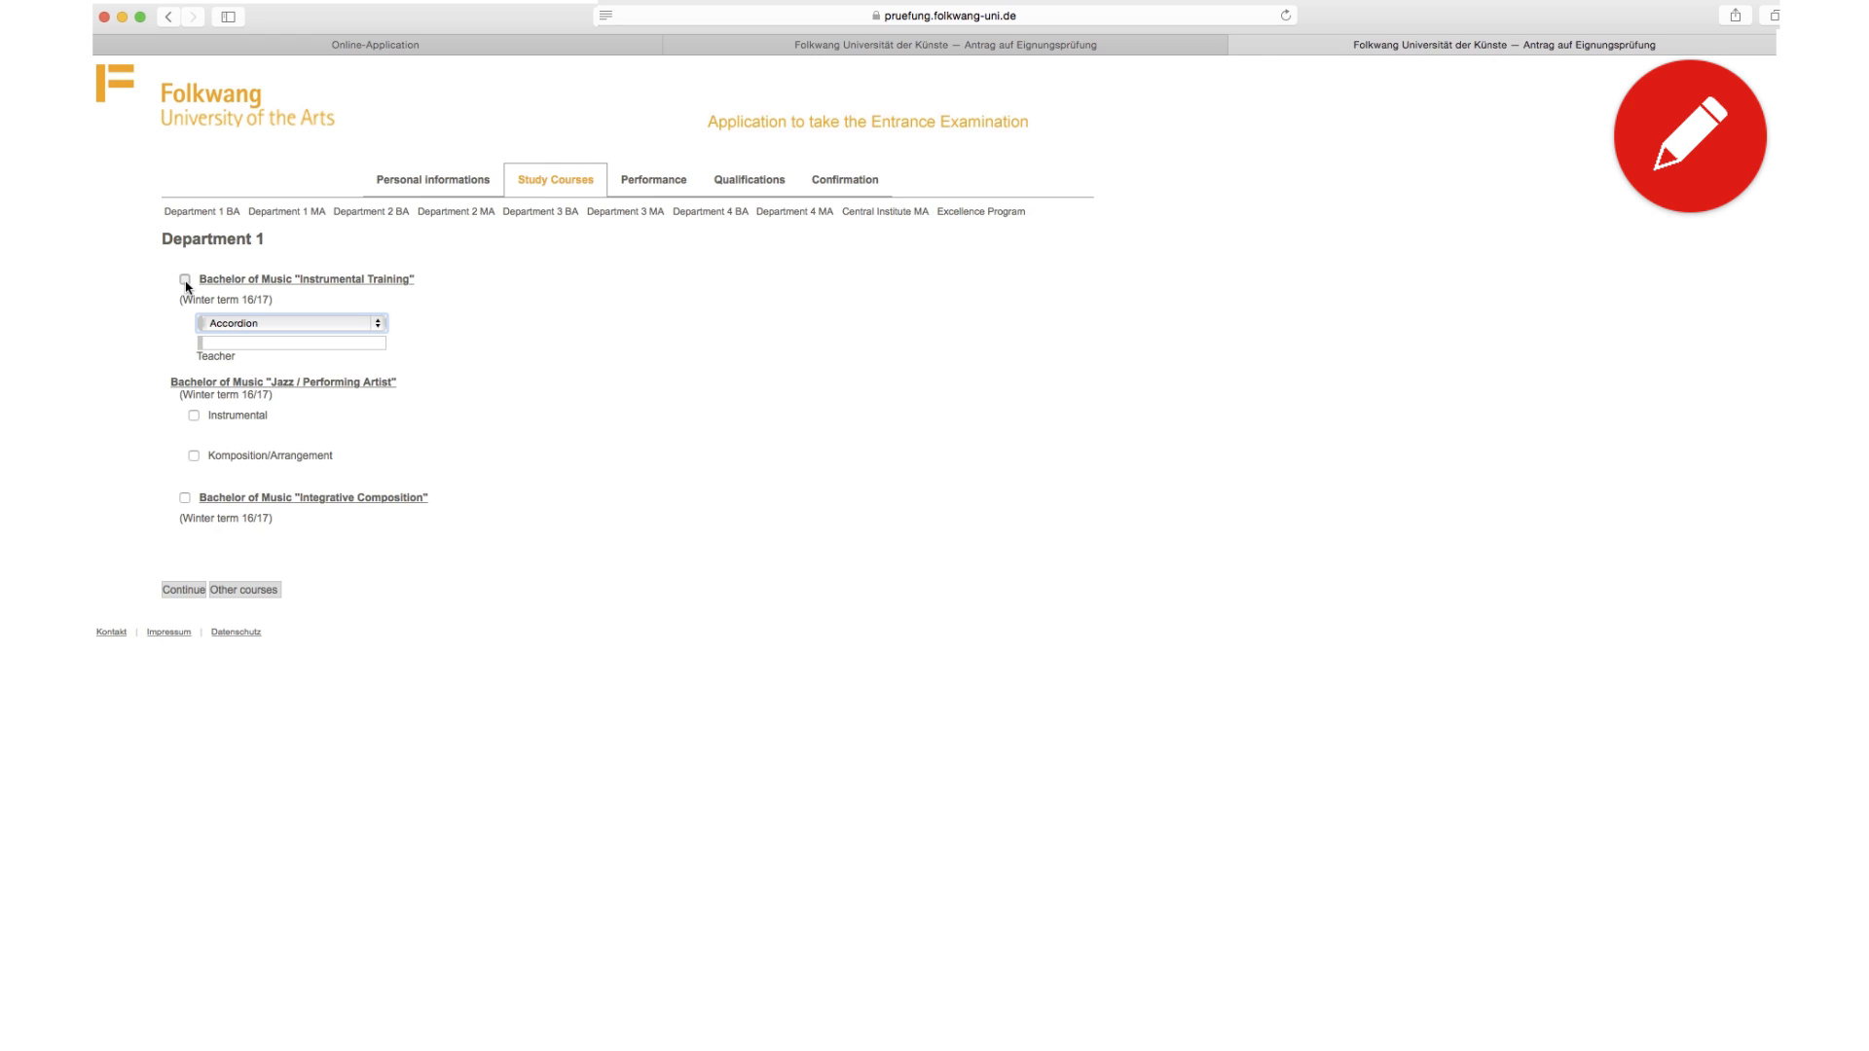
click(237, 324)
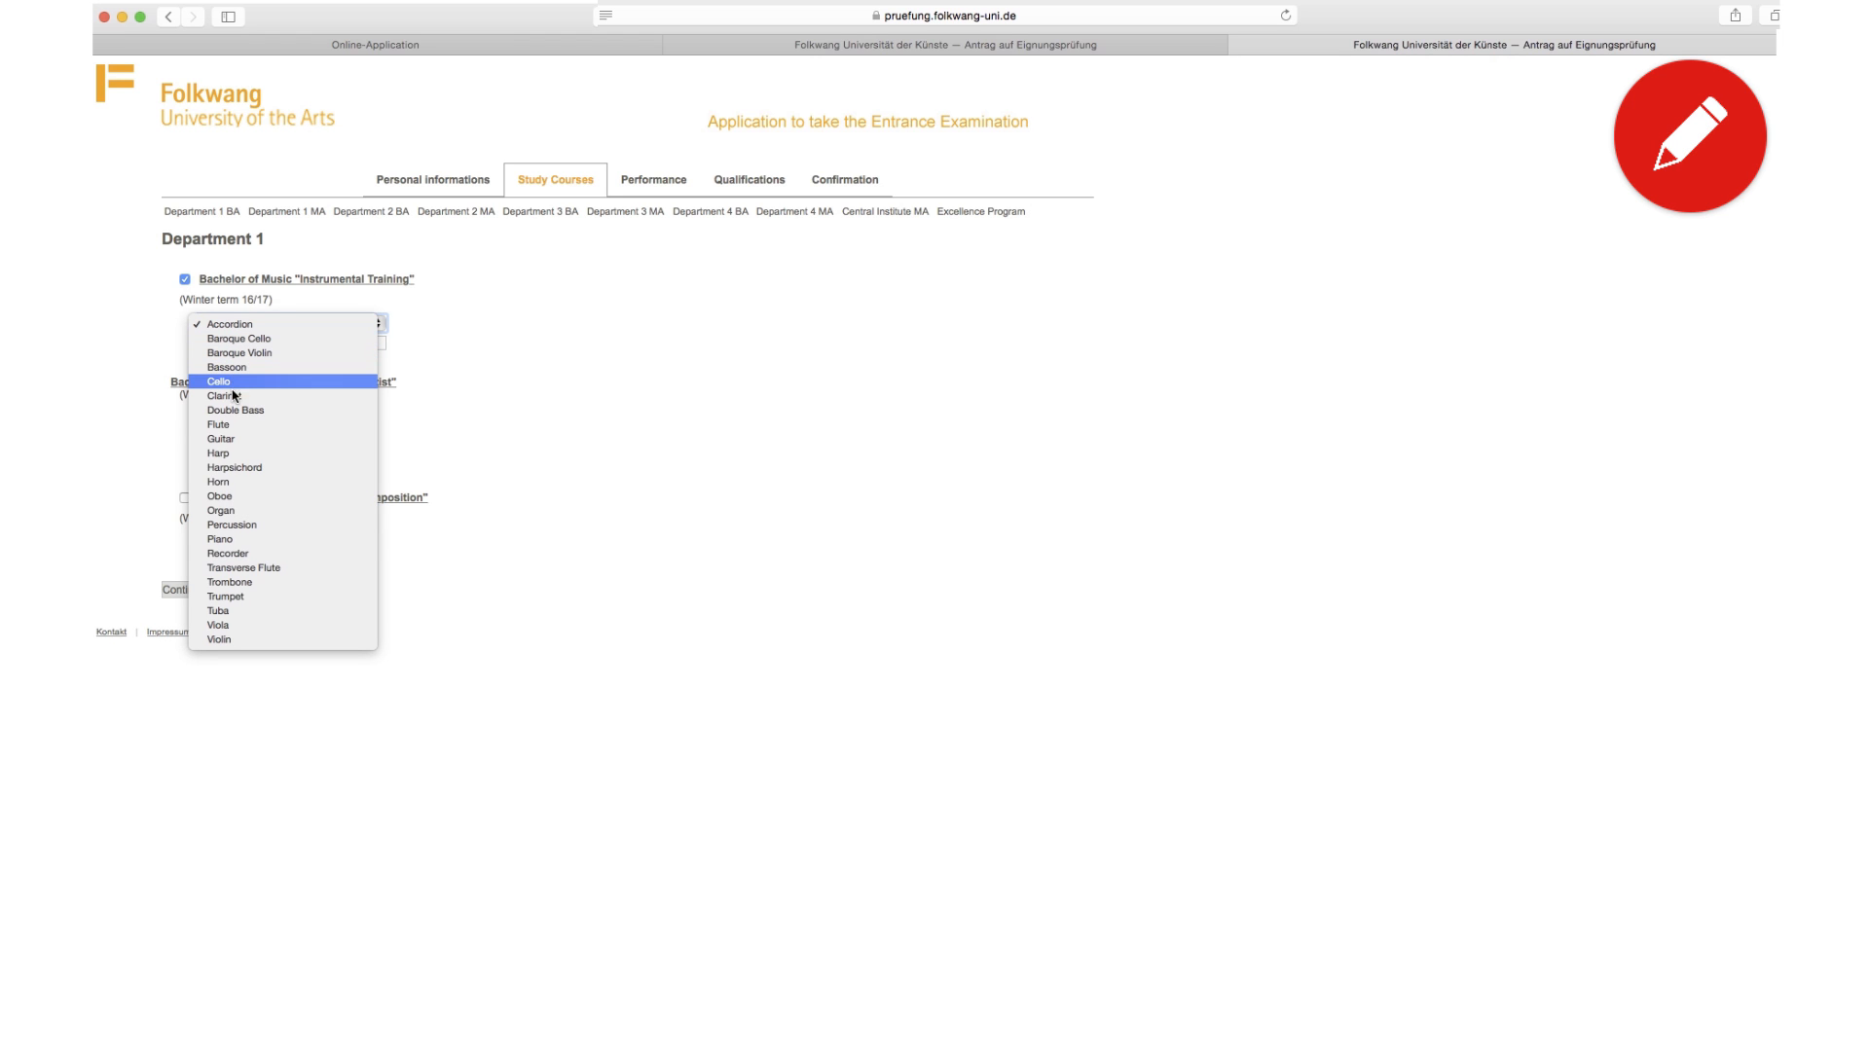
click(238, 439)
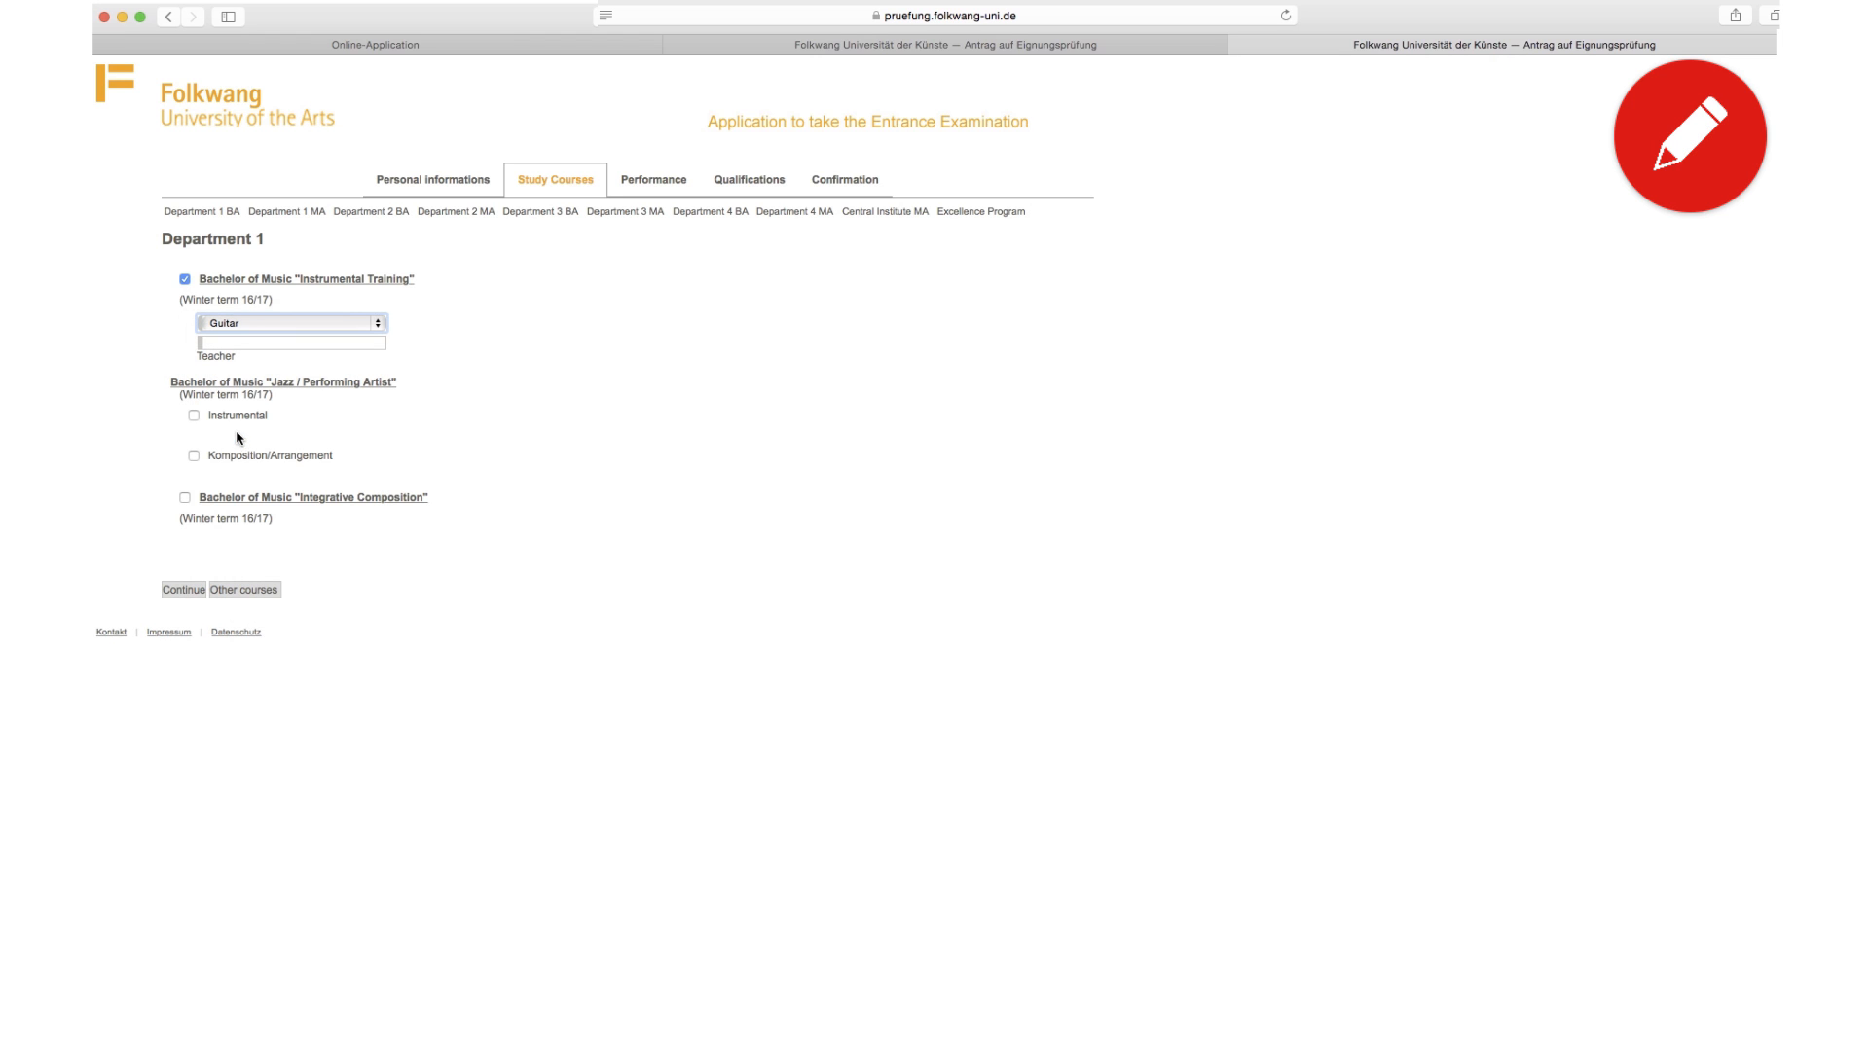
click(249, 344)
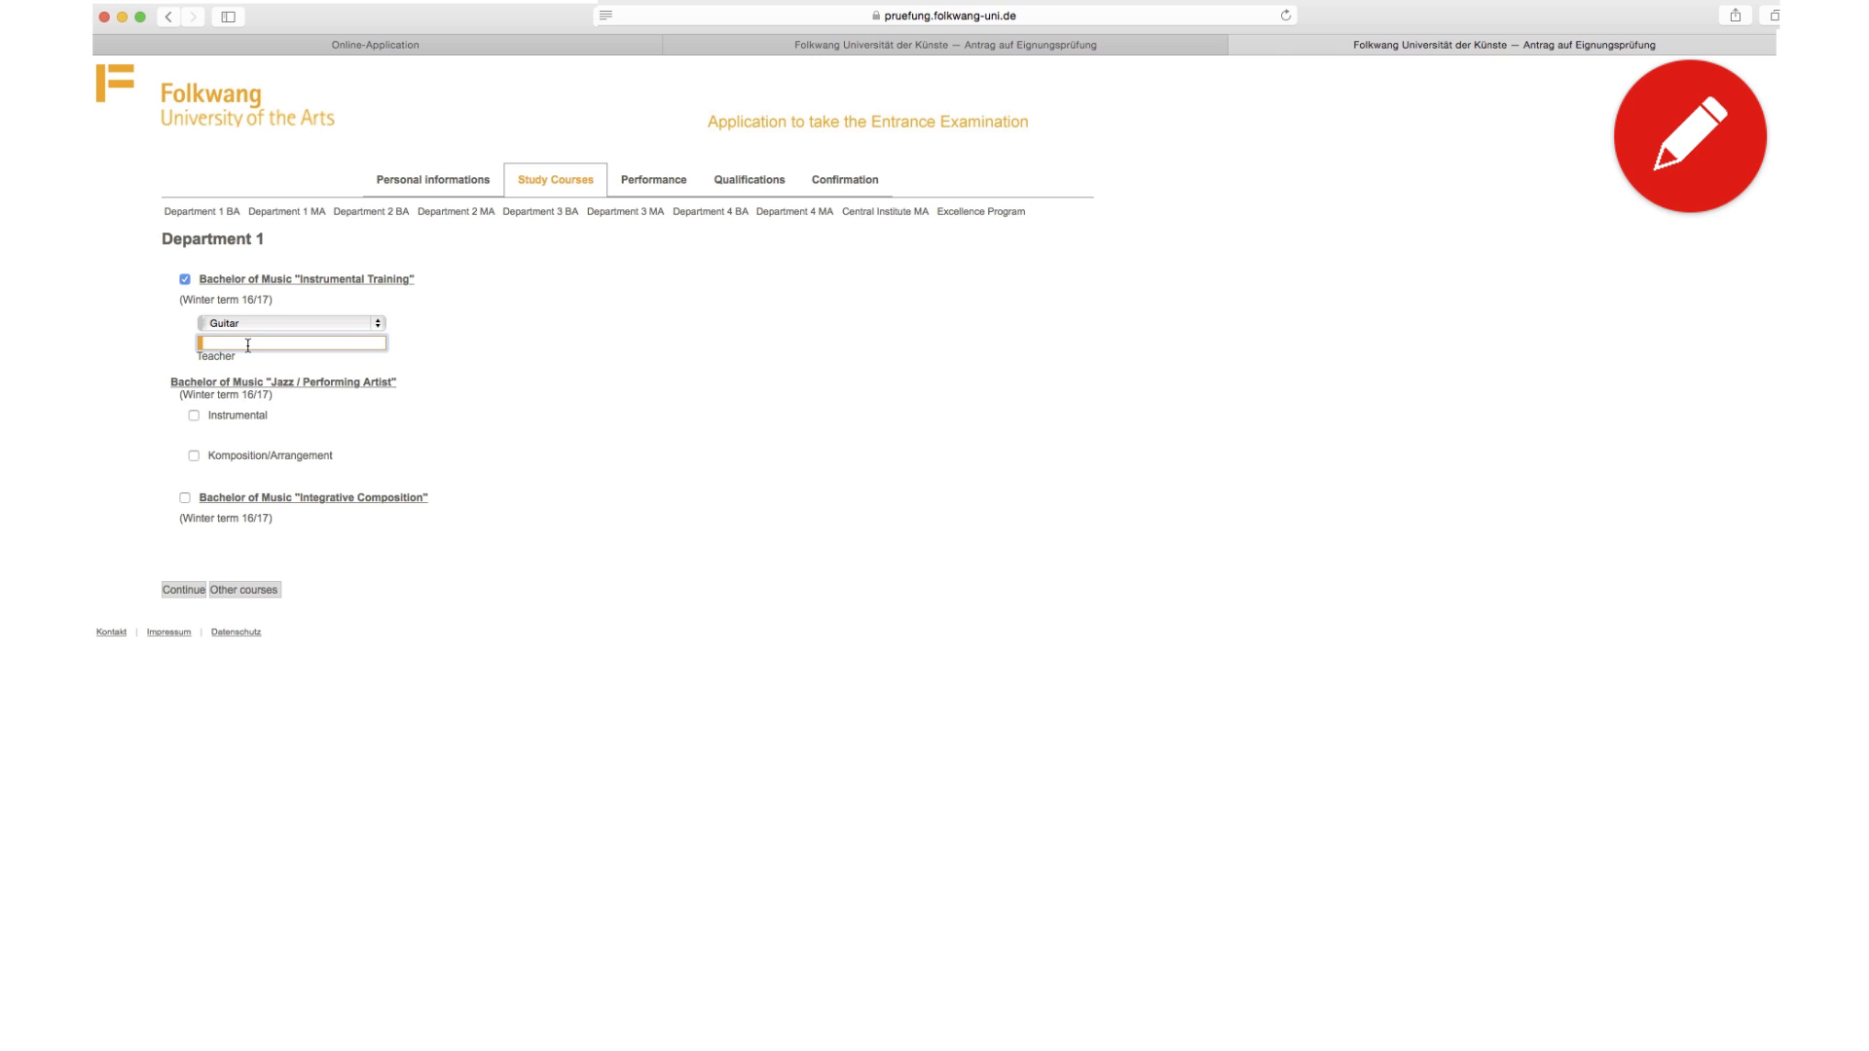
text(Teacher)
Step: Enter 'Piece 01' as the work to perform for Instrumental Training
click(184, 592)
click(214, 341)
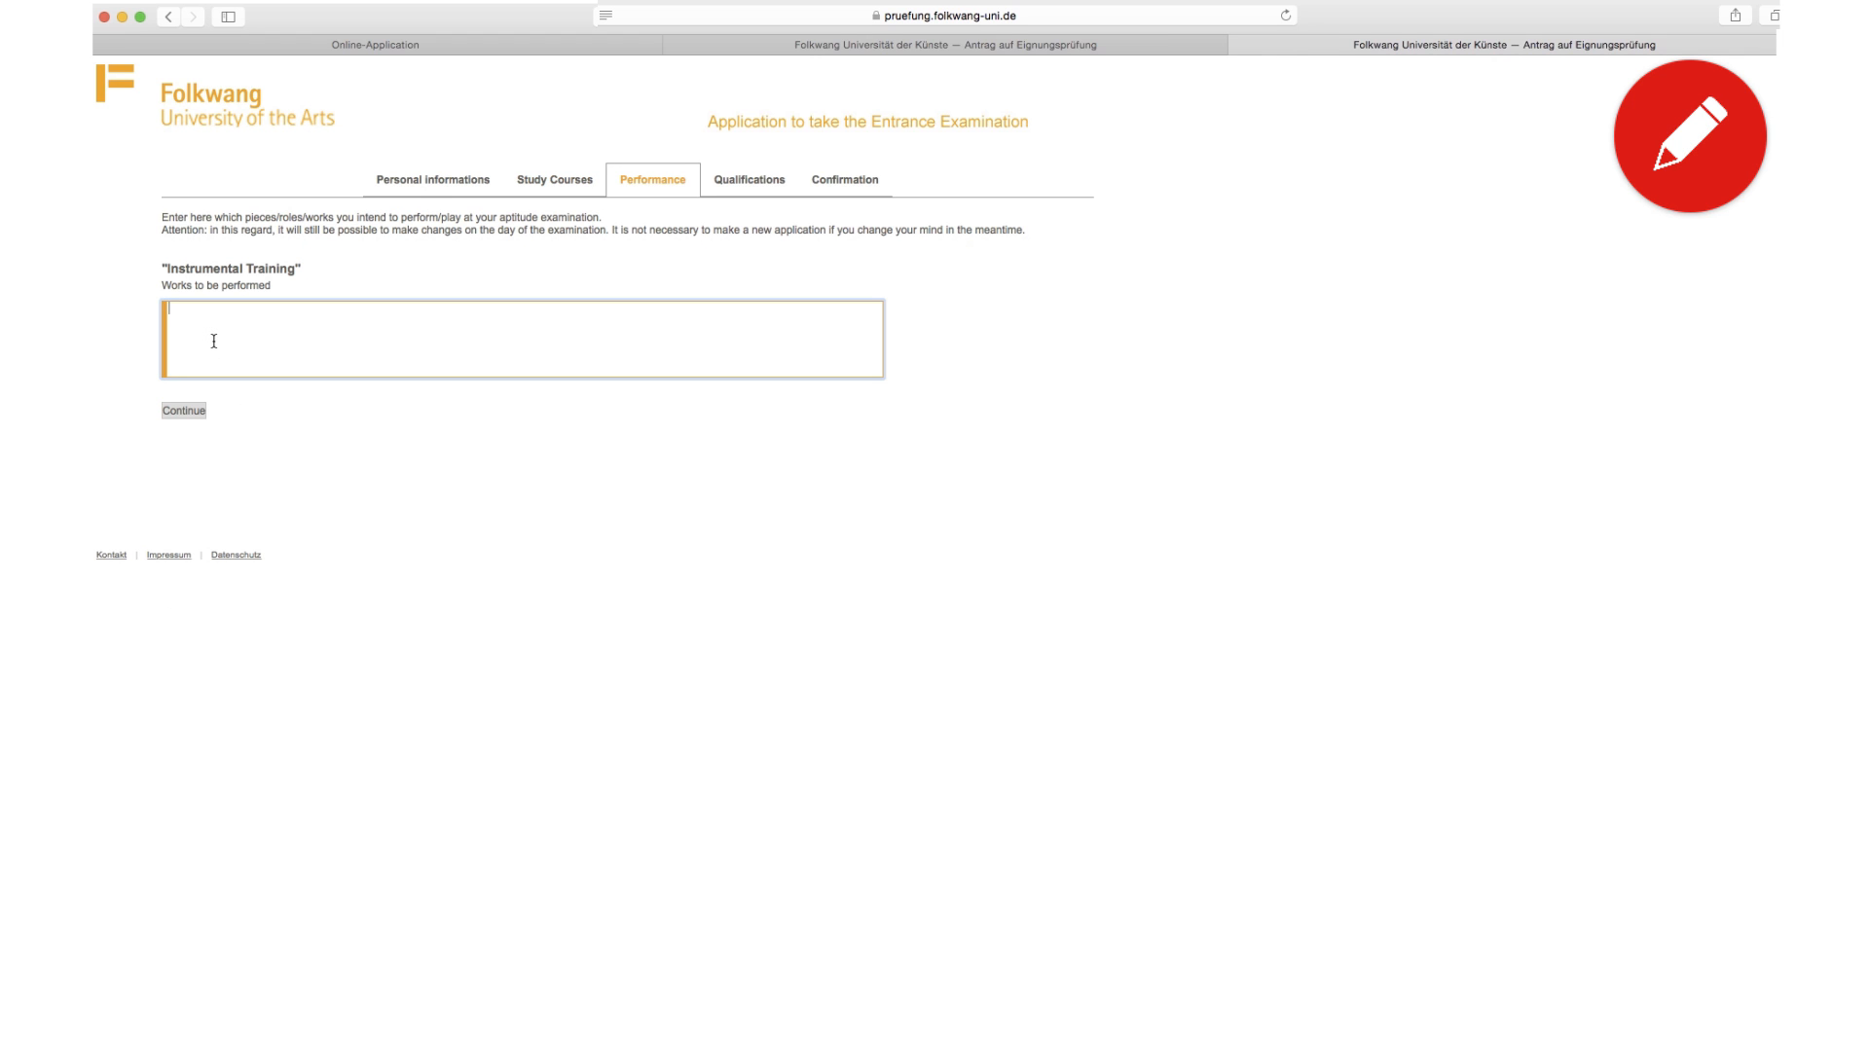
text(Piece 01)
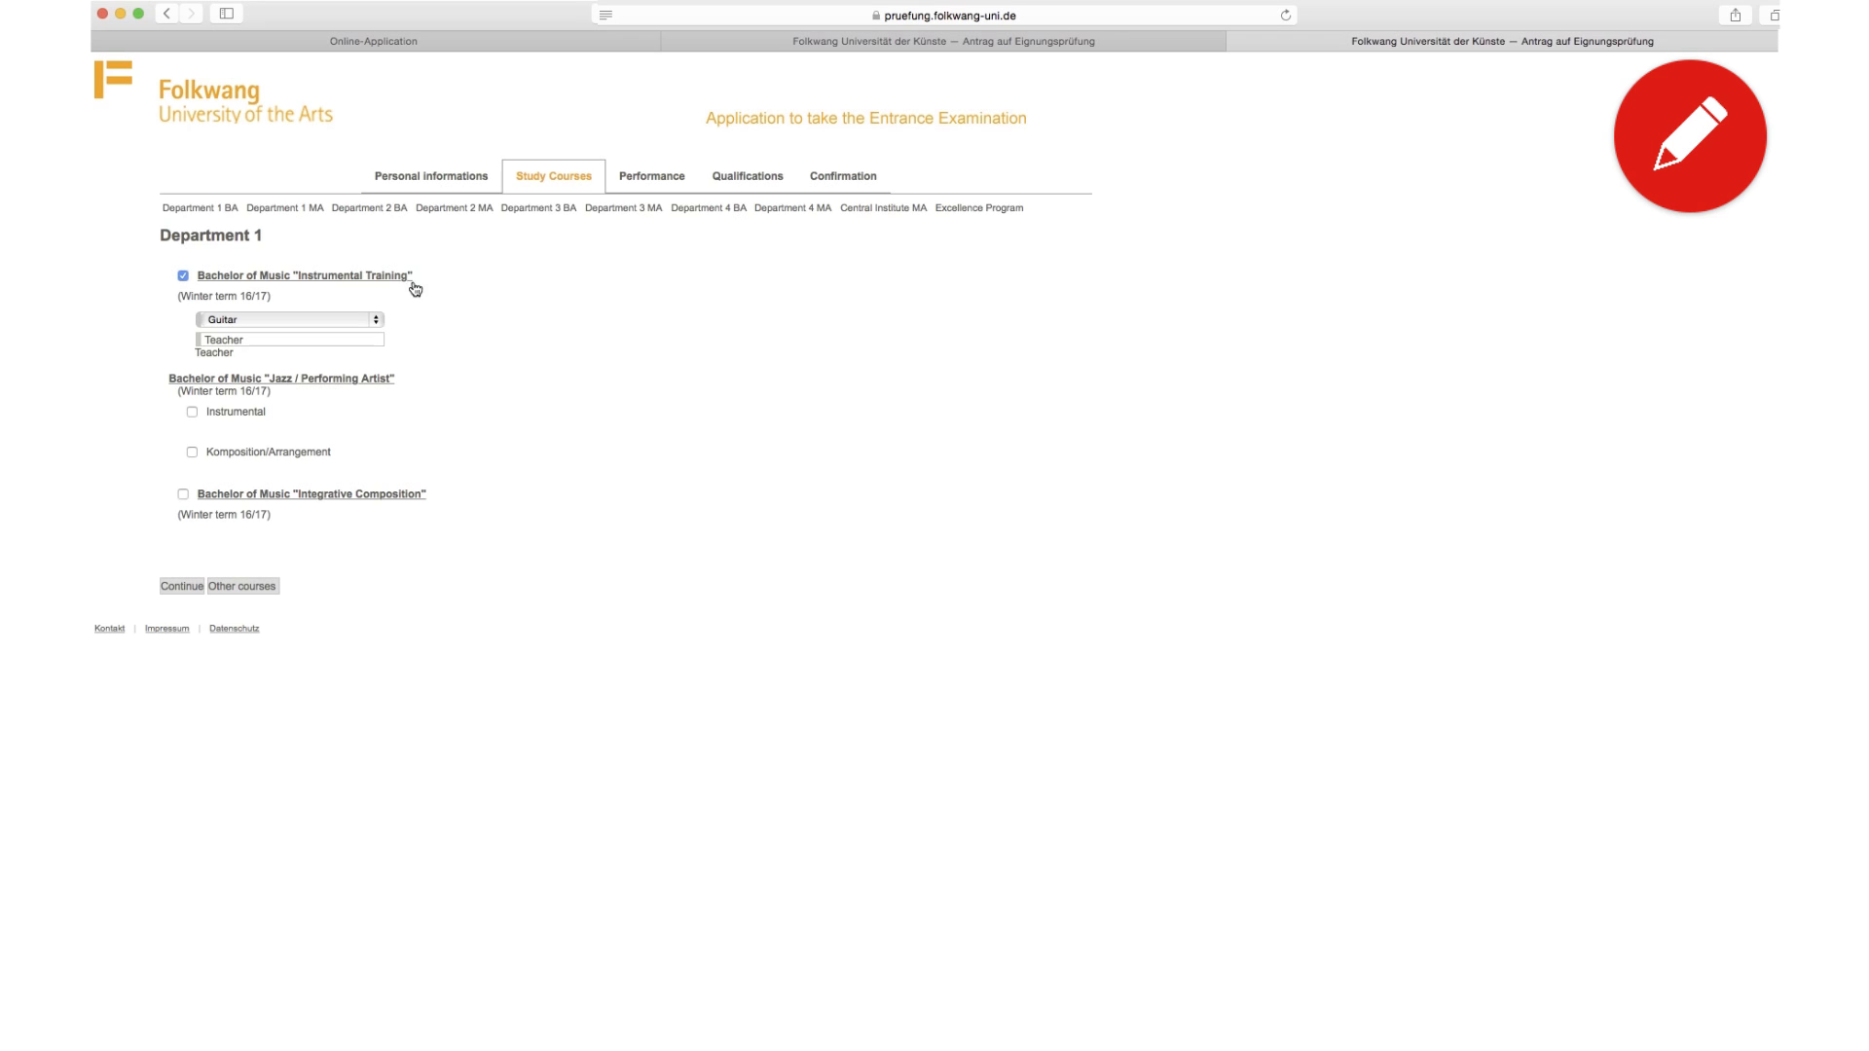
Step: Add the Musical Theatre (B.A.) bachelor as a second study course
click(268, 590)
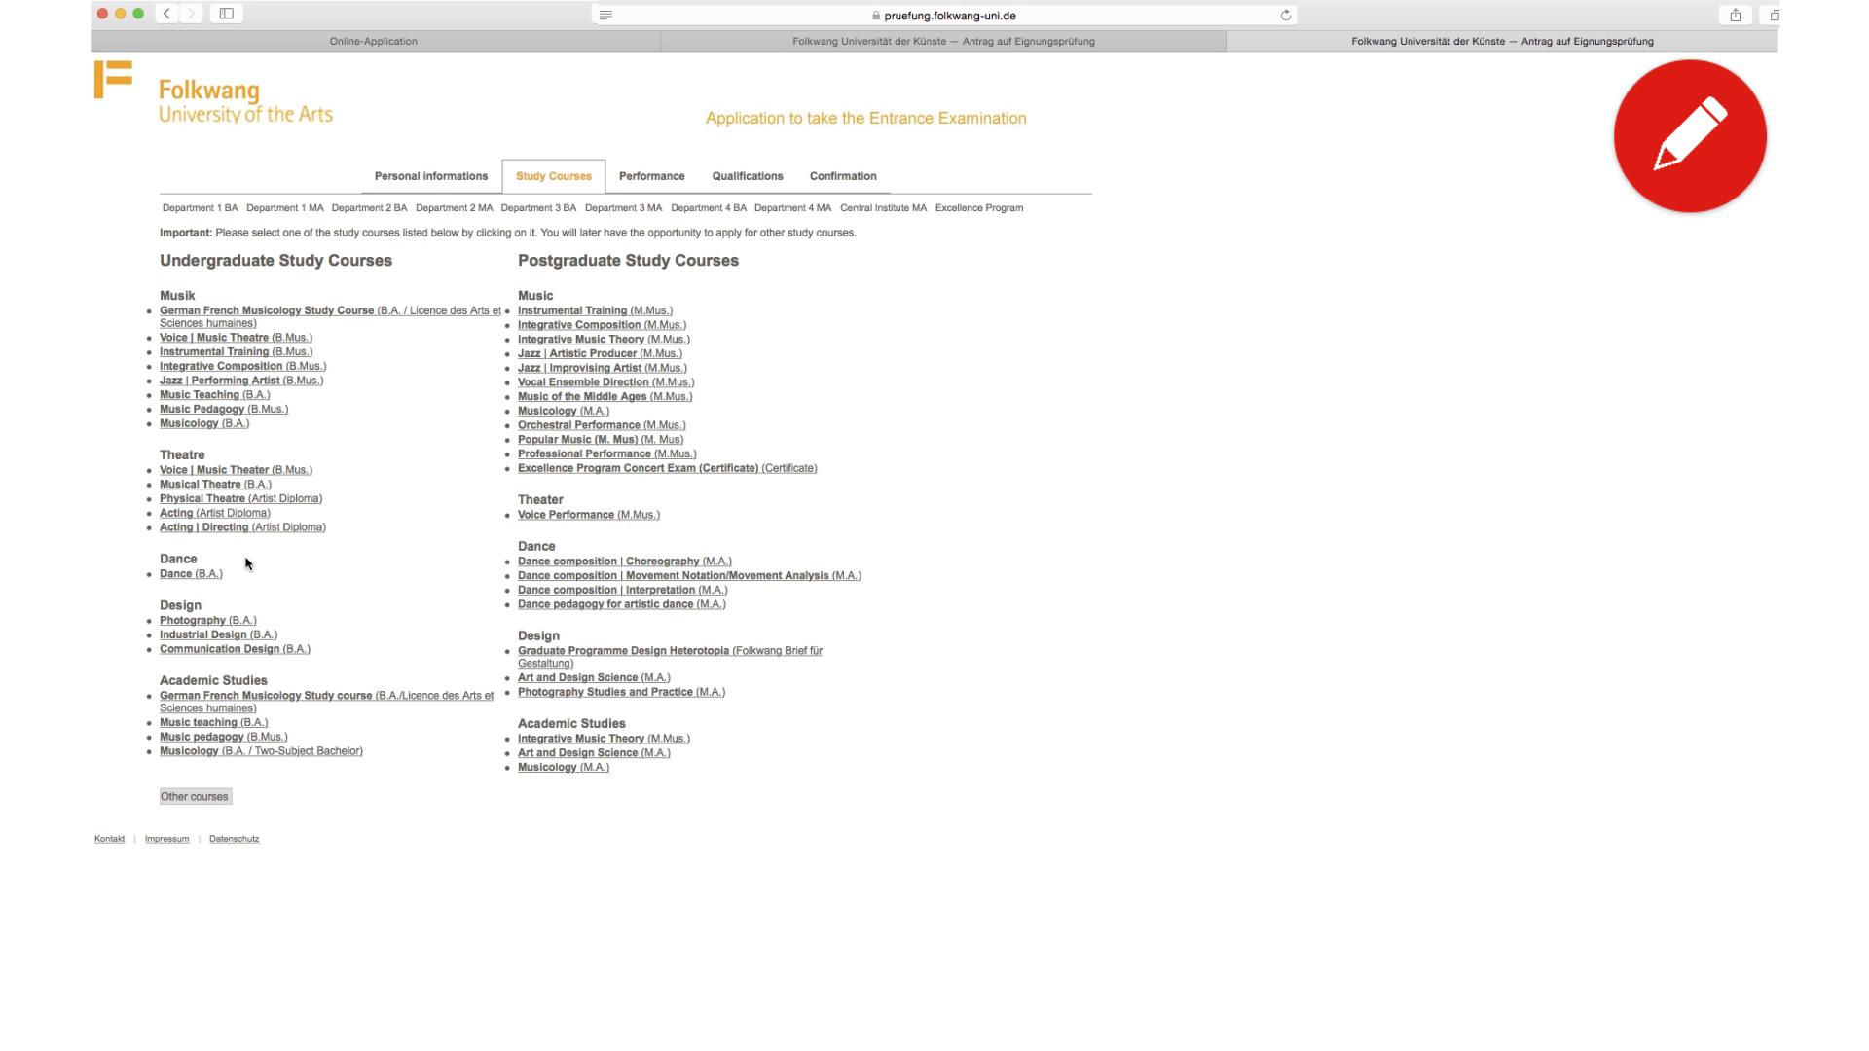
click(222, 488)
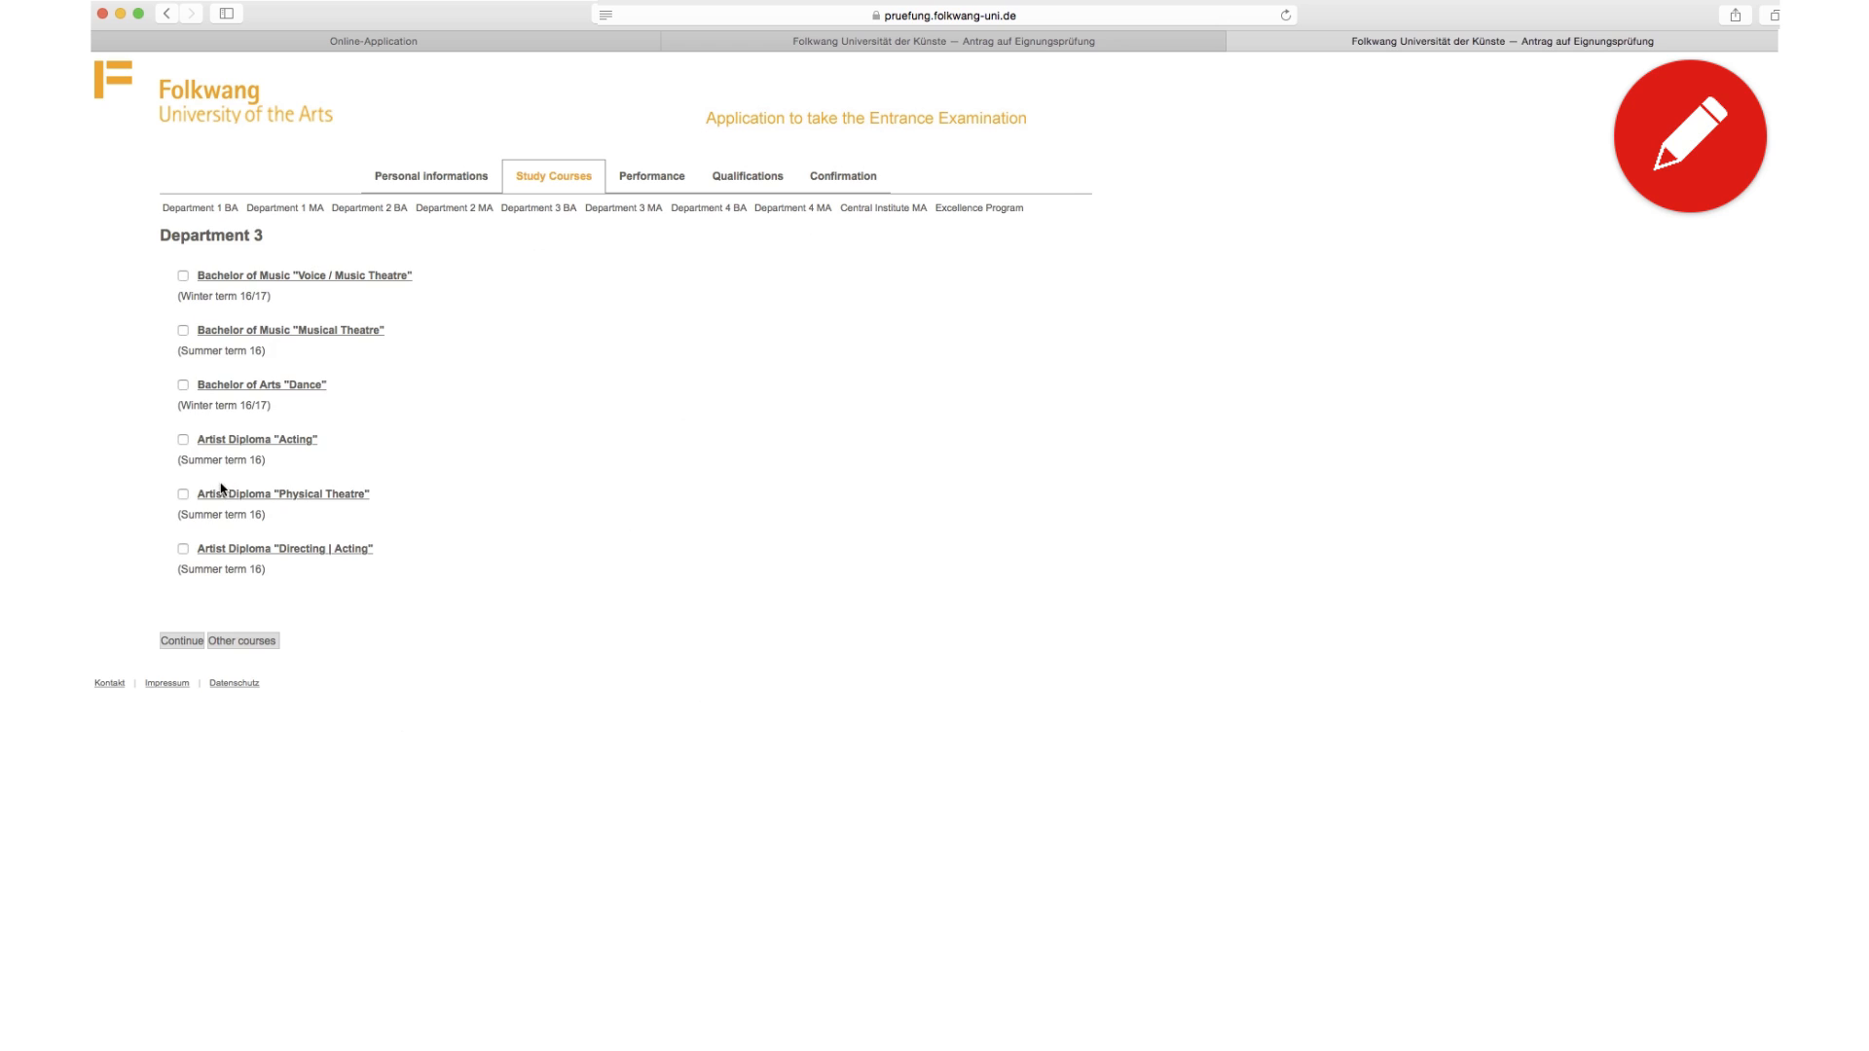
click(184, 332)
click(191, 641)
Step: Enter 'Piece 01' for Instrumental Training and 'Piece' for Musical Theatre
click(205, 348)
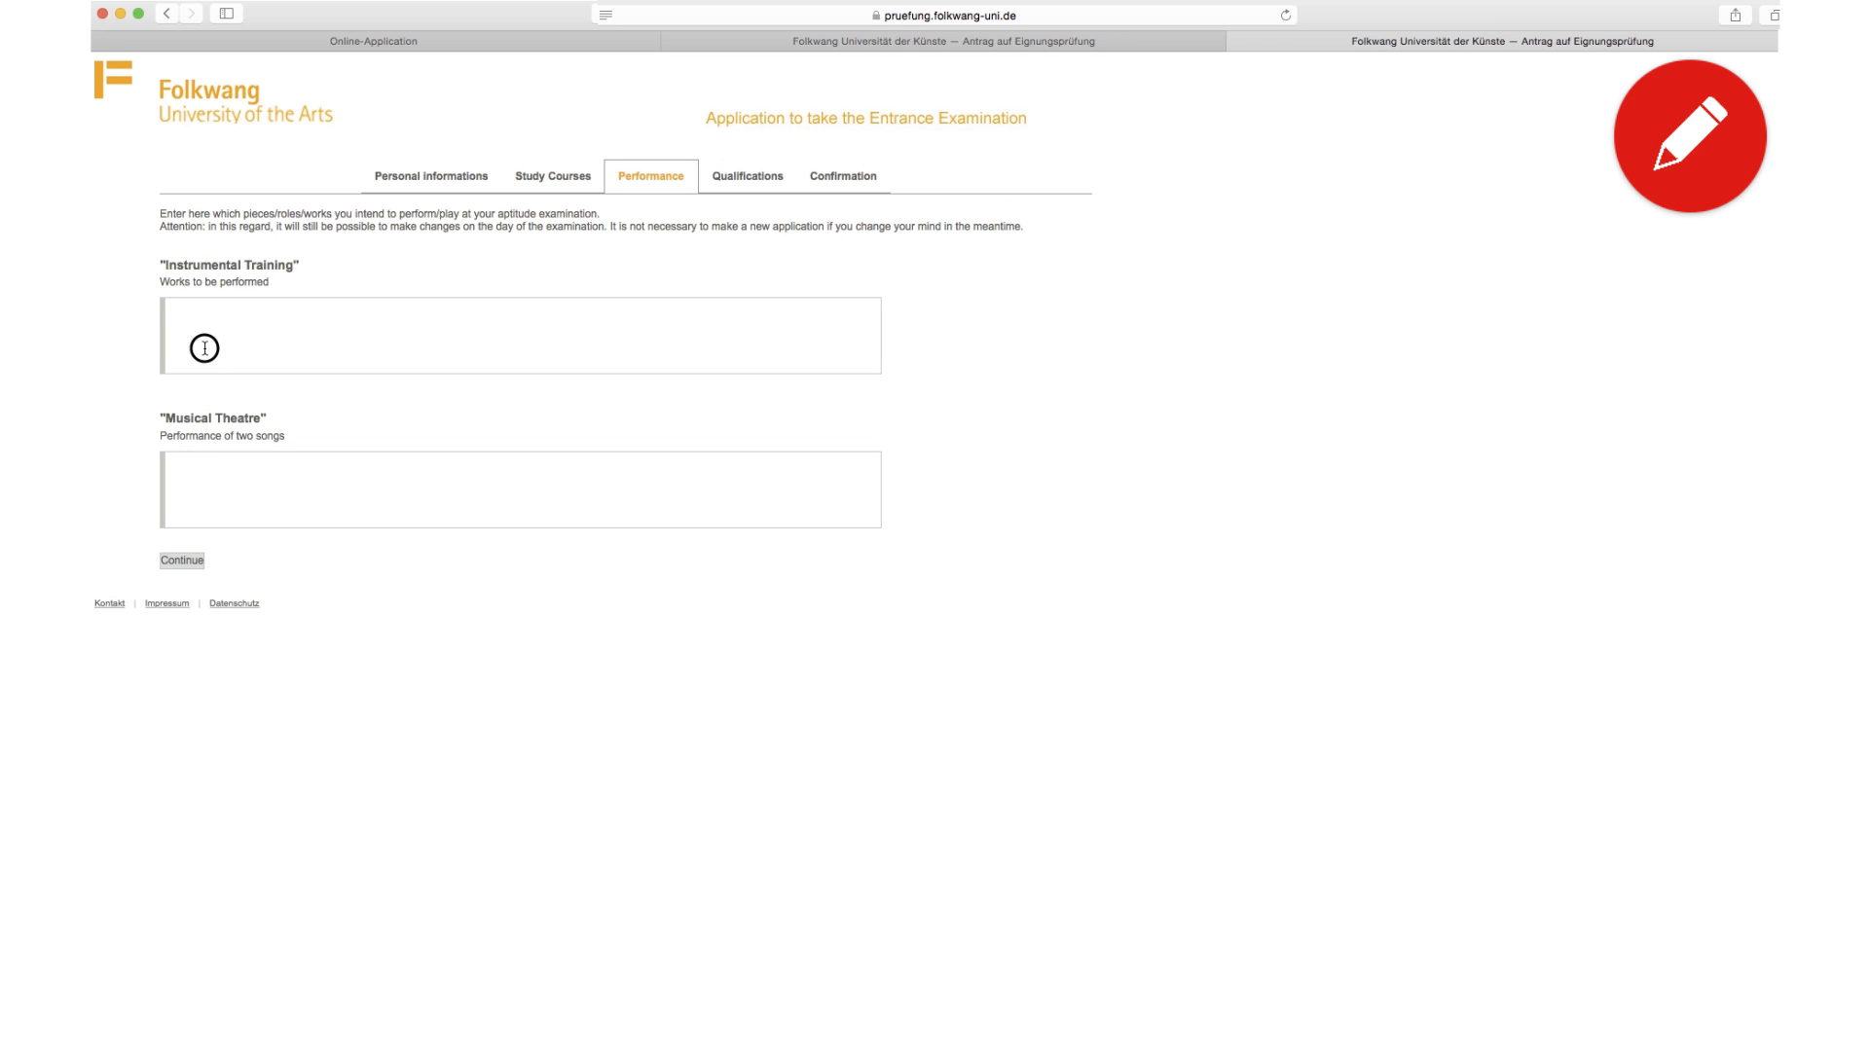
text(Pie)
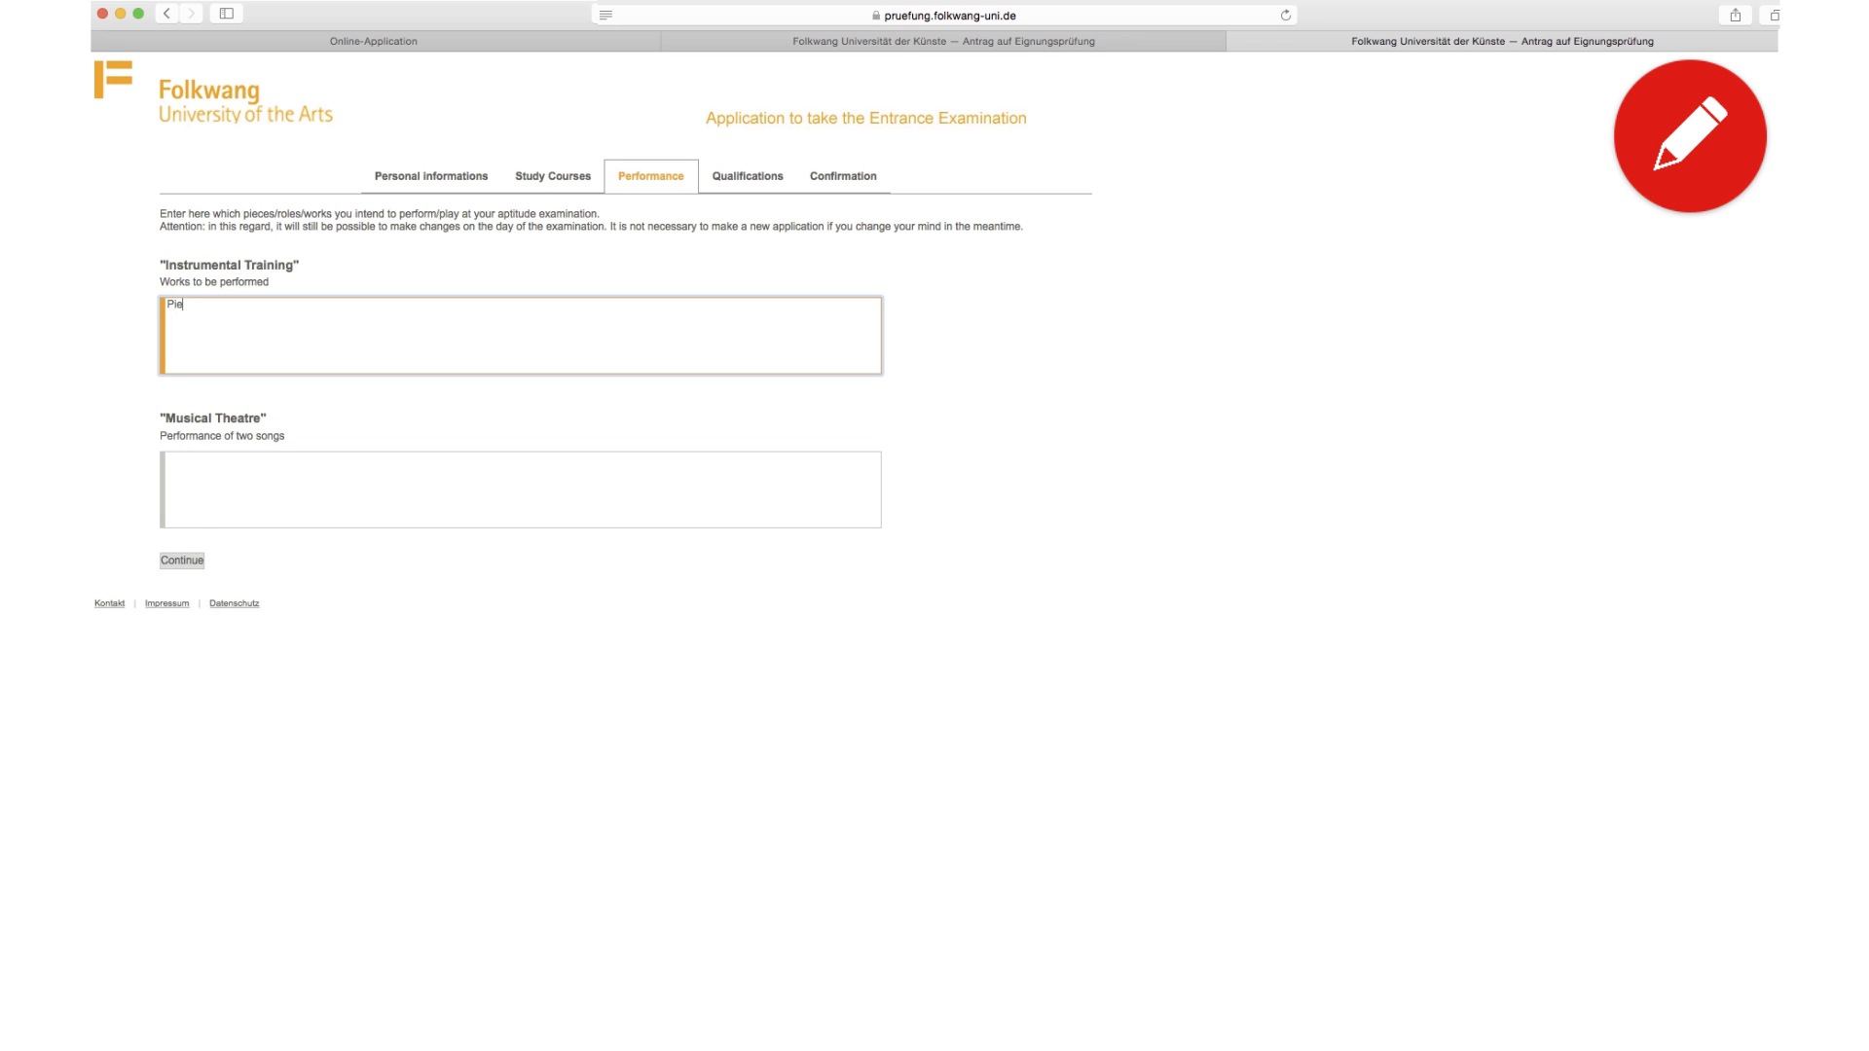
text(ce 01)
key(Tab)
text(P)
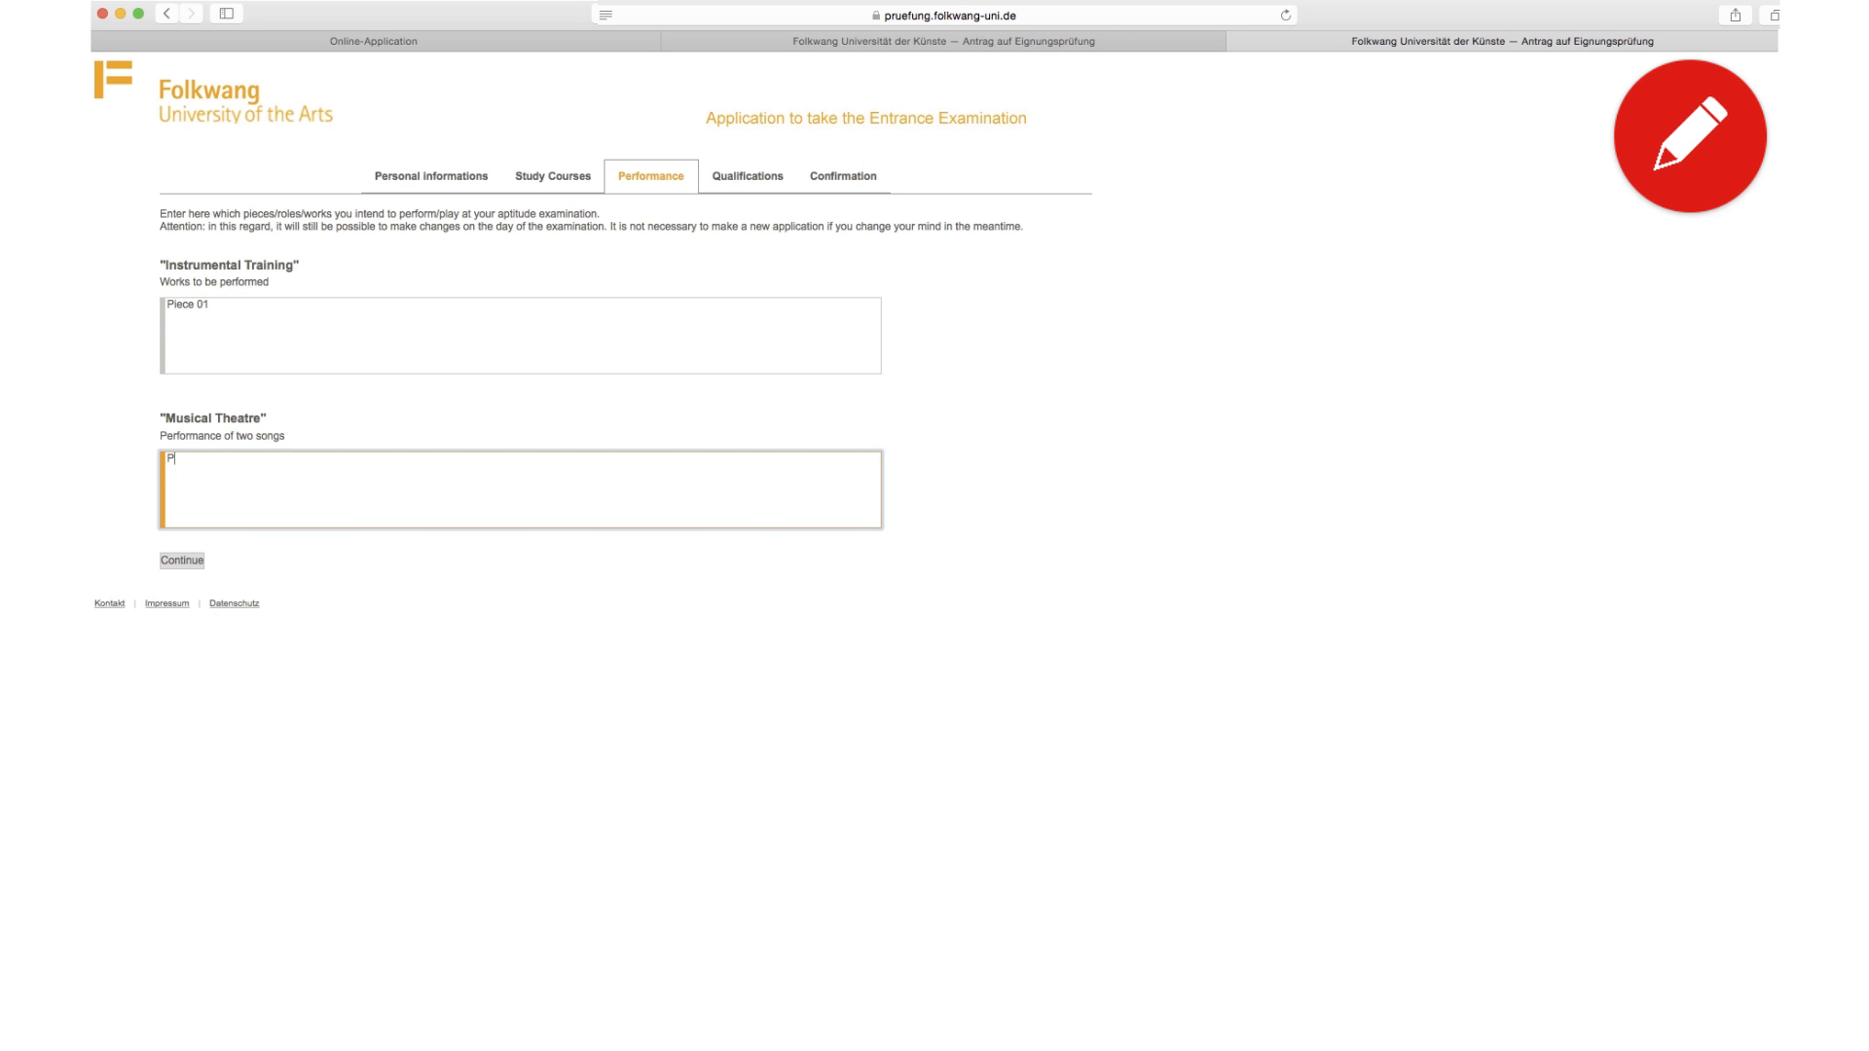
text(iece)
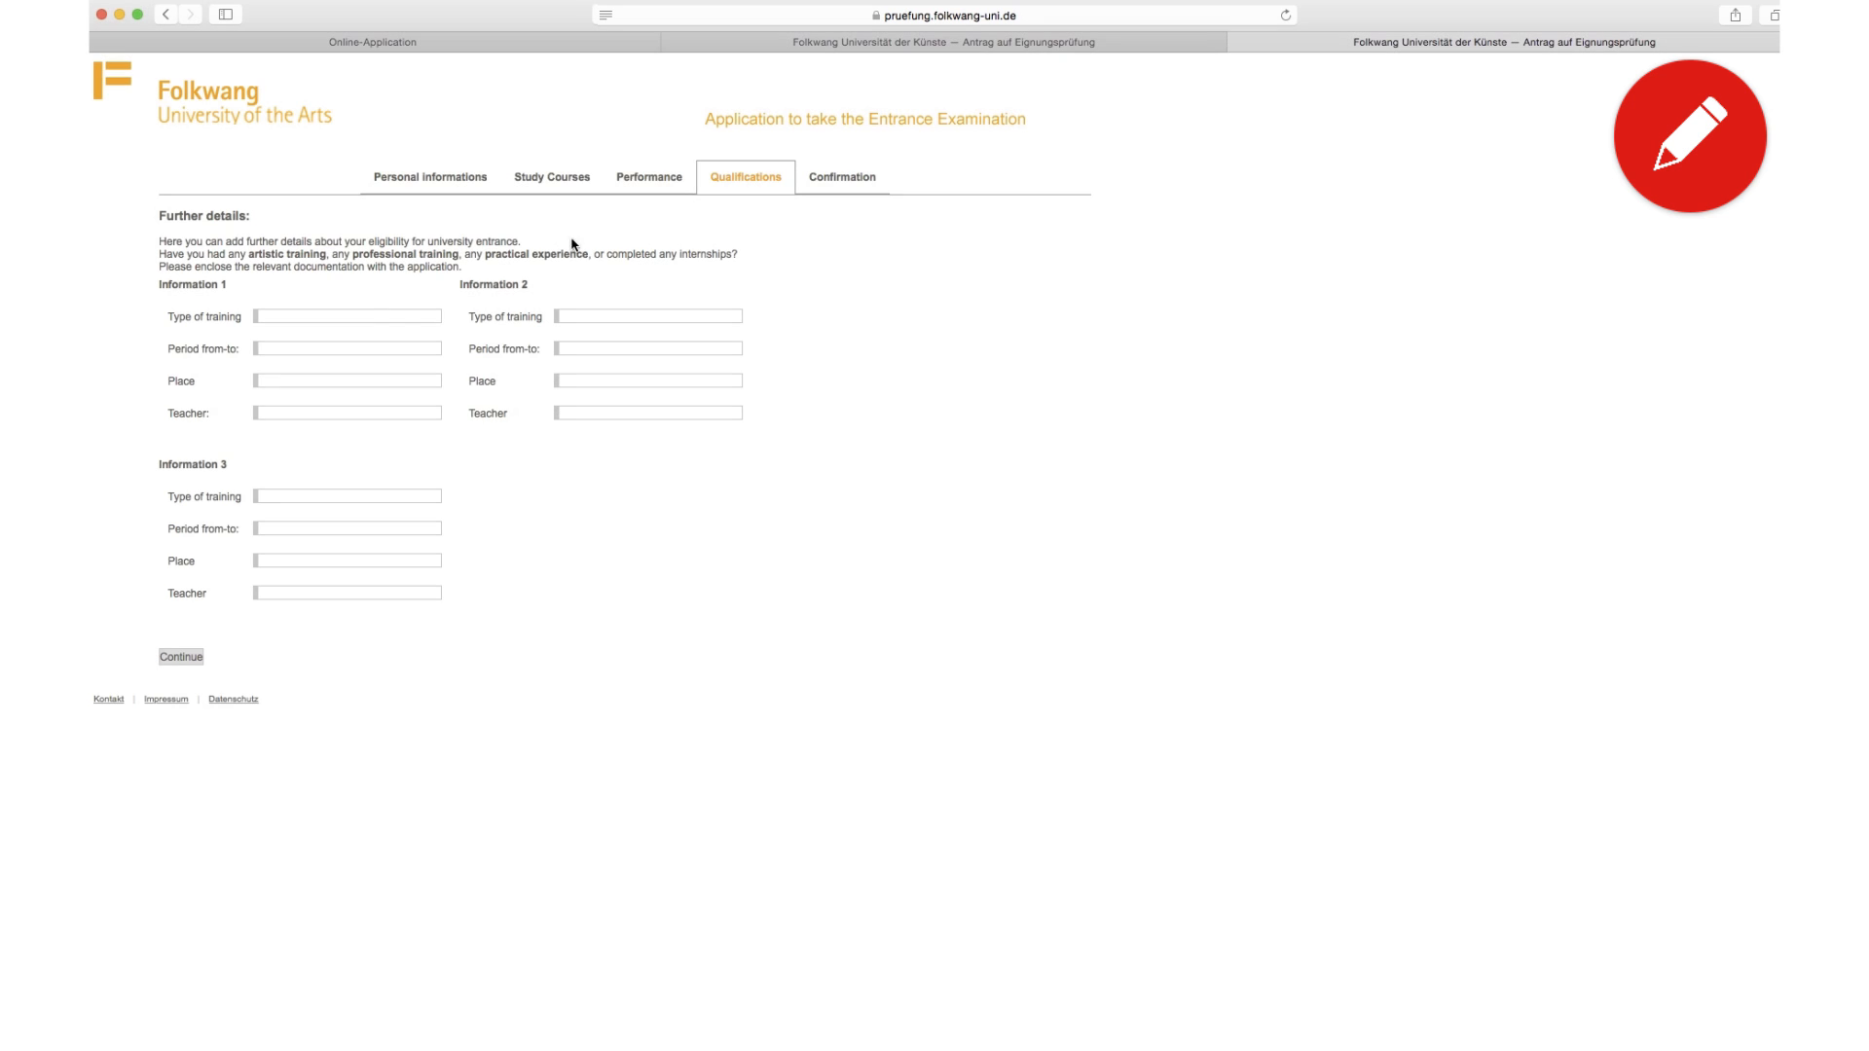
Step: Fill Information 1: instrument training, 01.2001 - 06.2005, Buenos Aires, Argentina, teacher 'your teacher'
click(362, 314)
text(instrume)
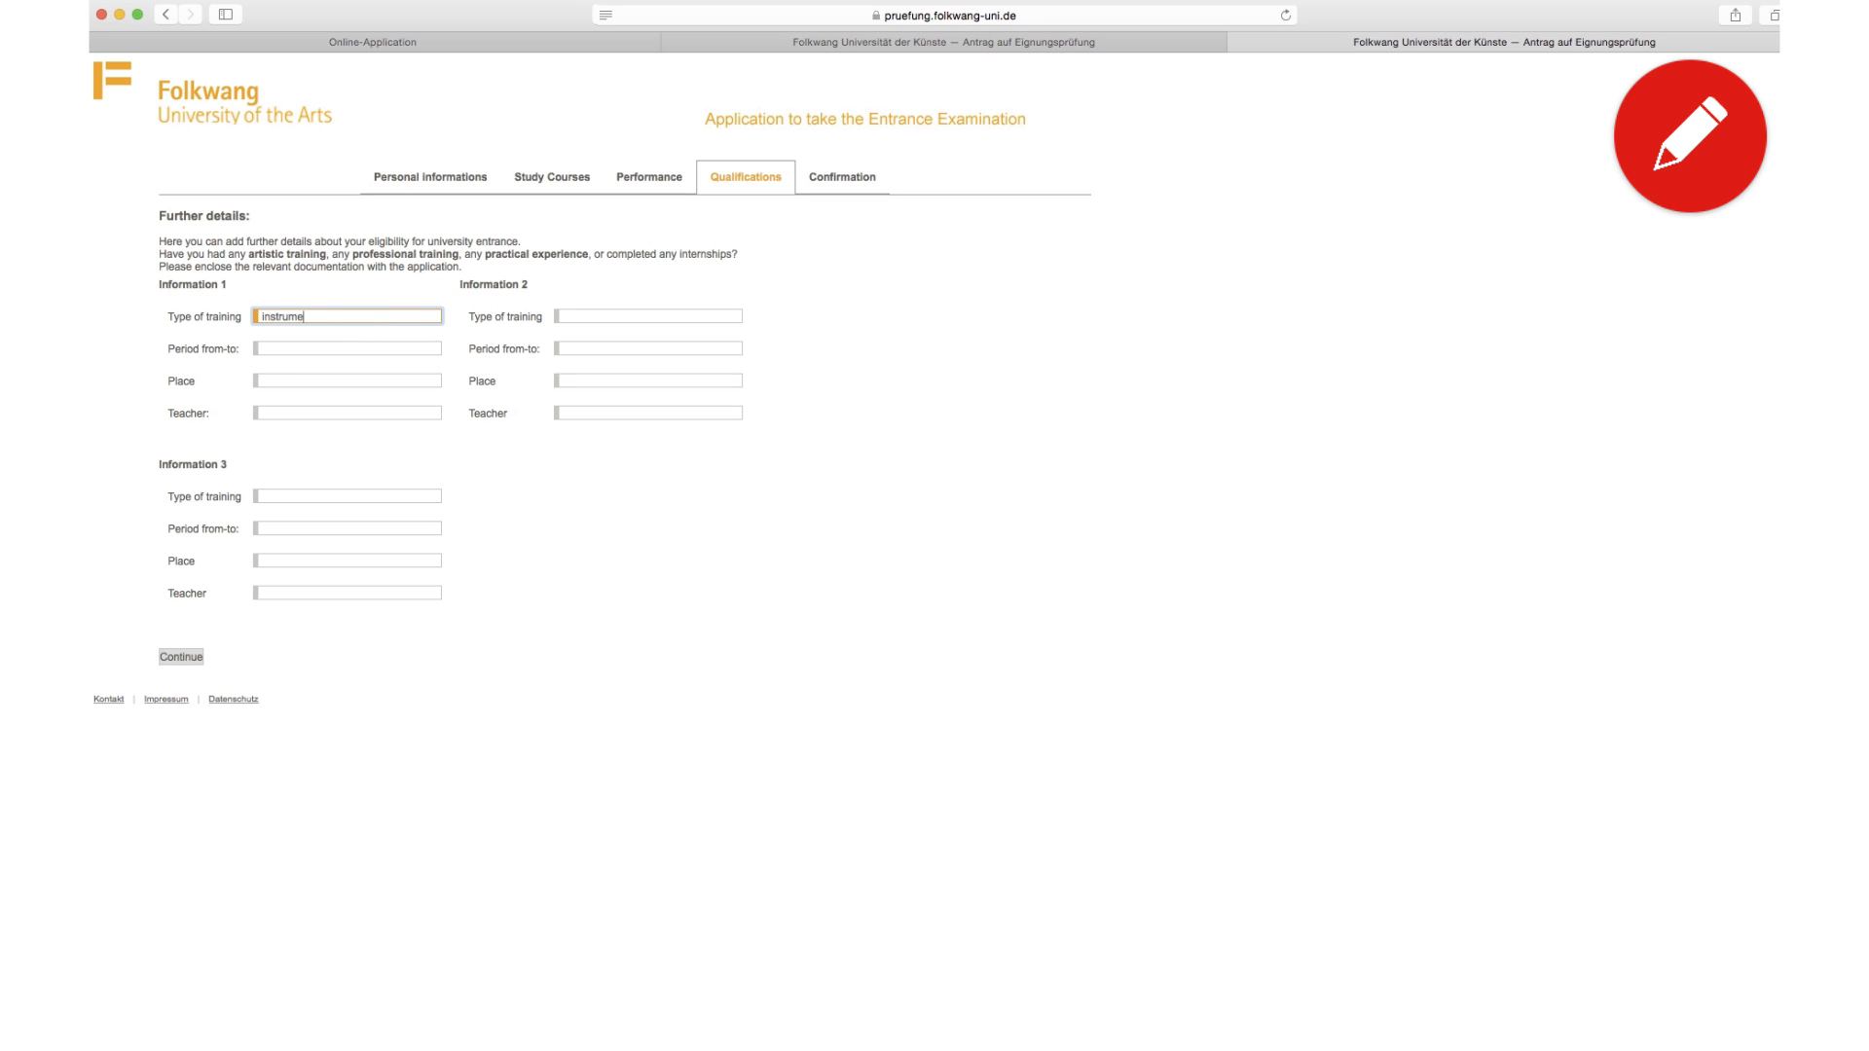
text(nt training)
key(Tab)
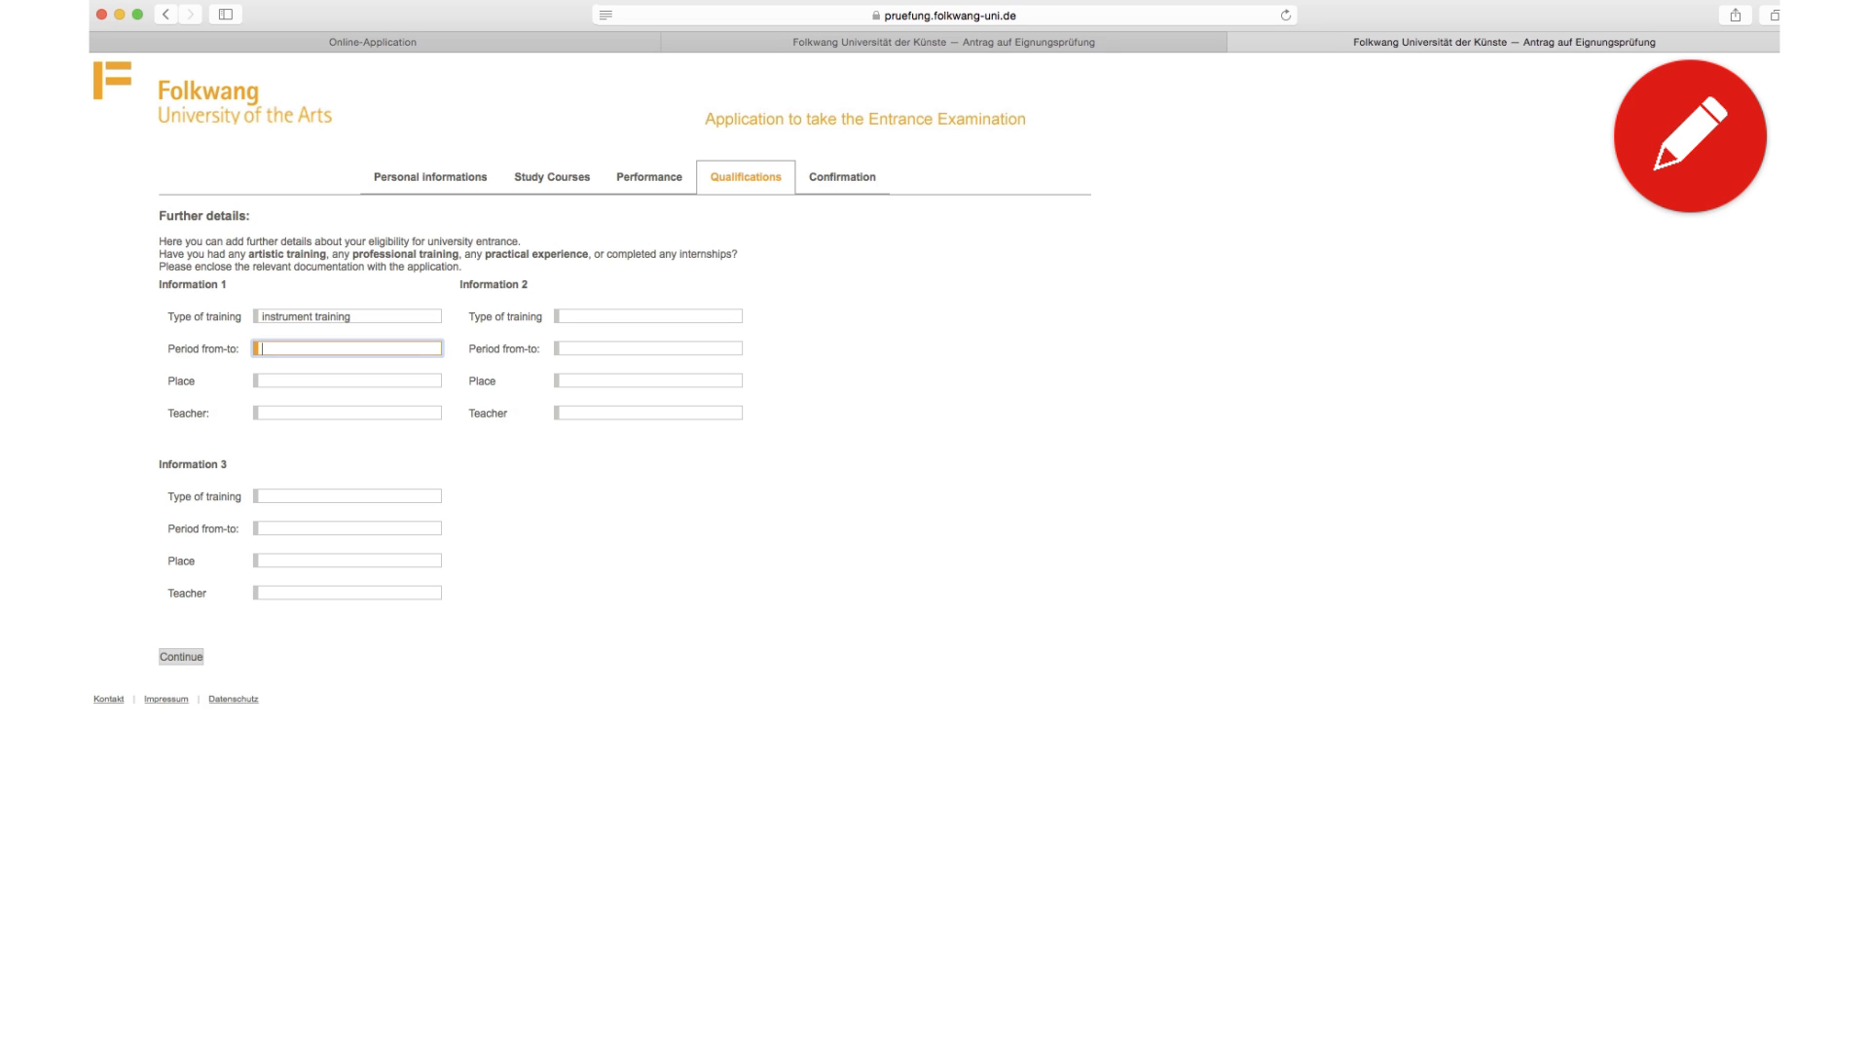
text(01.2001)
text(- 06.2005)
click(263, 381)
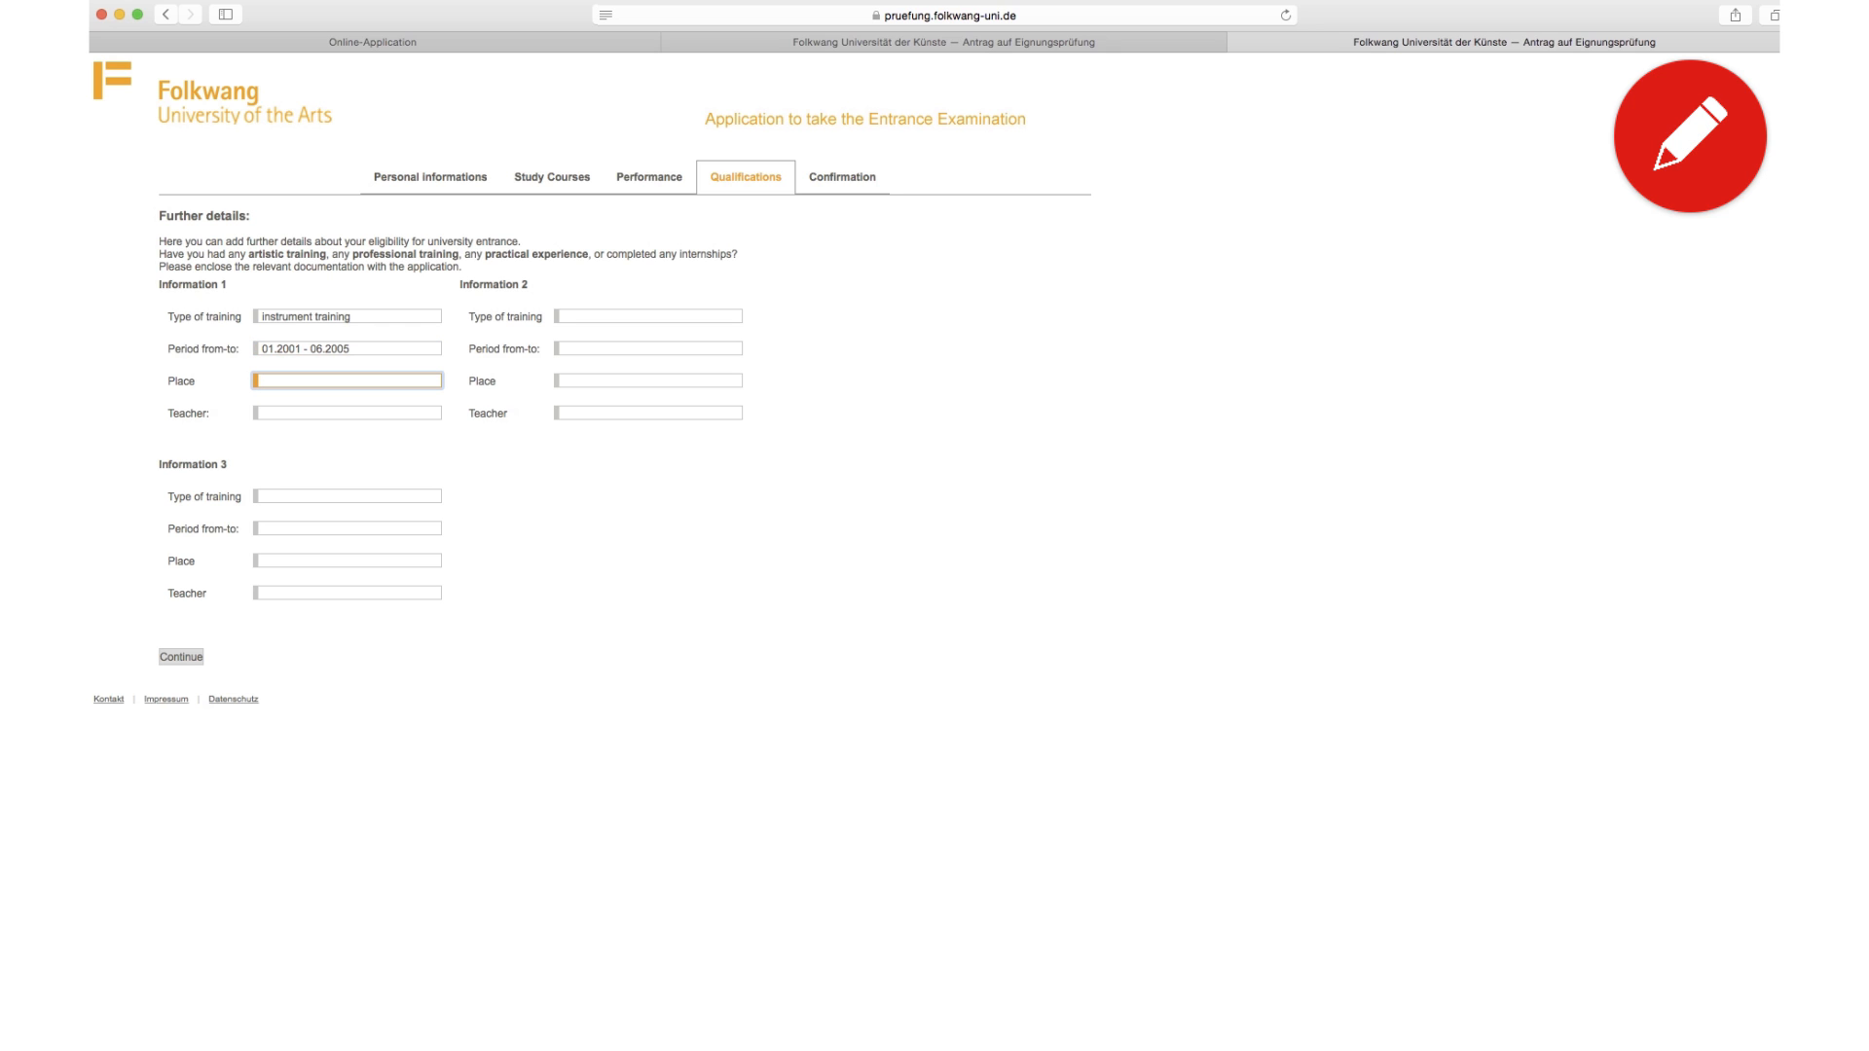
text(Buenos Aires, Argentina)
key(Tab)
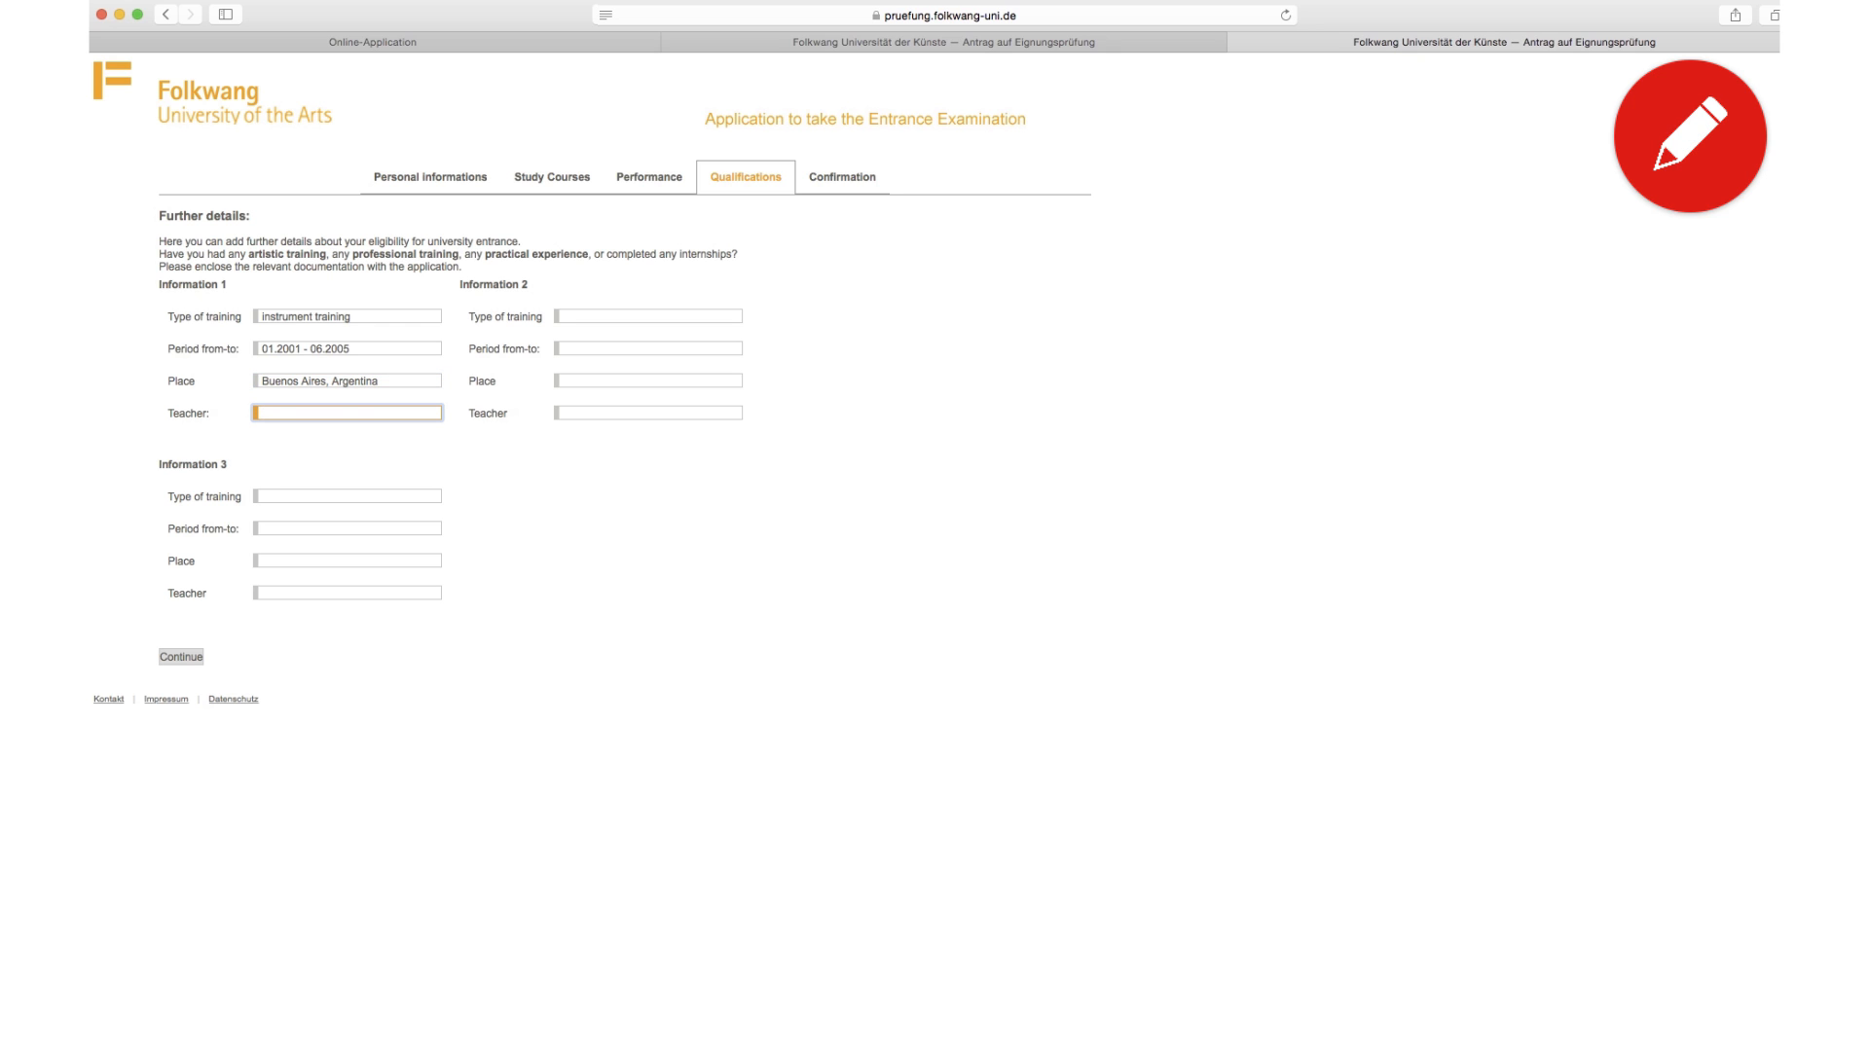
text(your teacher)
Step: Fill Information 2: internship, 01.2008 - 07.2008, Berlin, Germany, teacher German Opera in Berlin
click(583, 312)
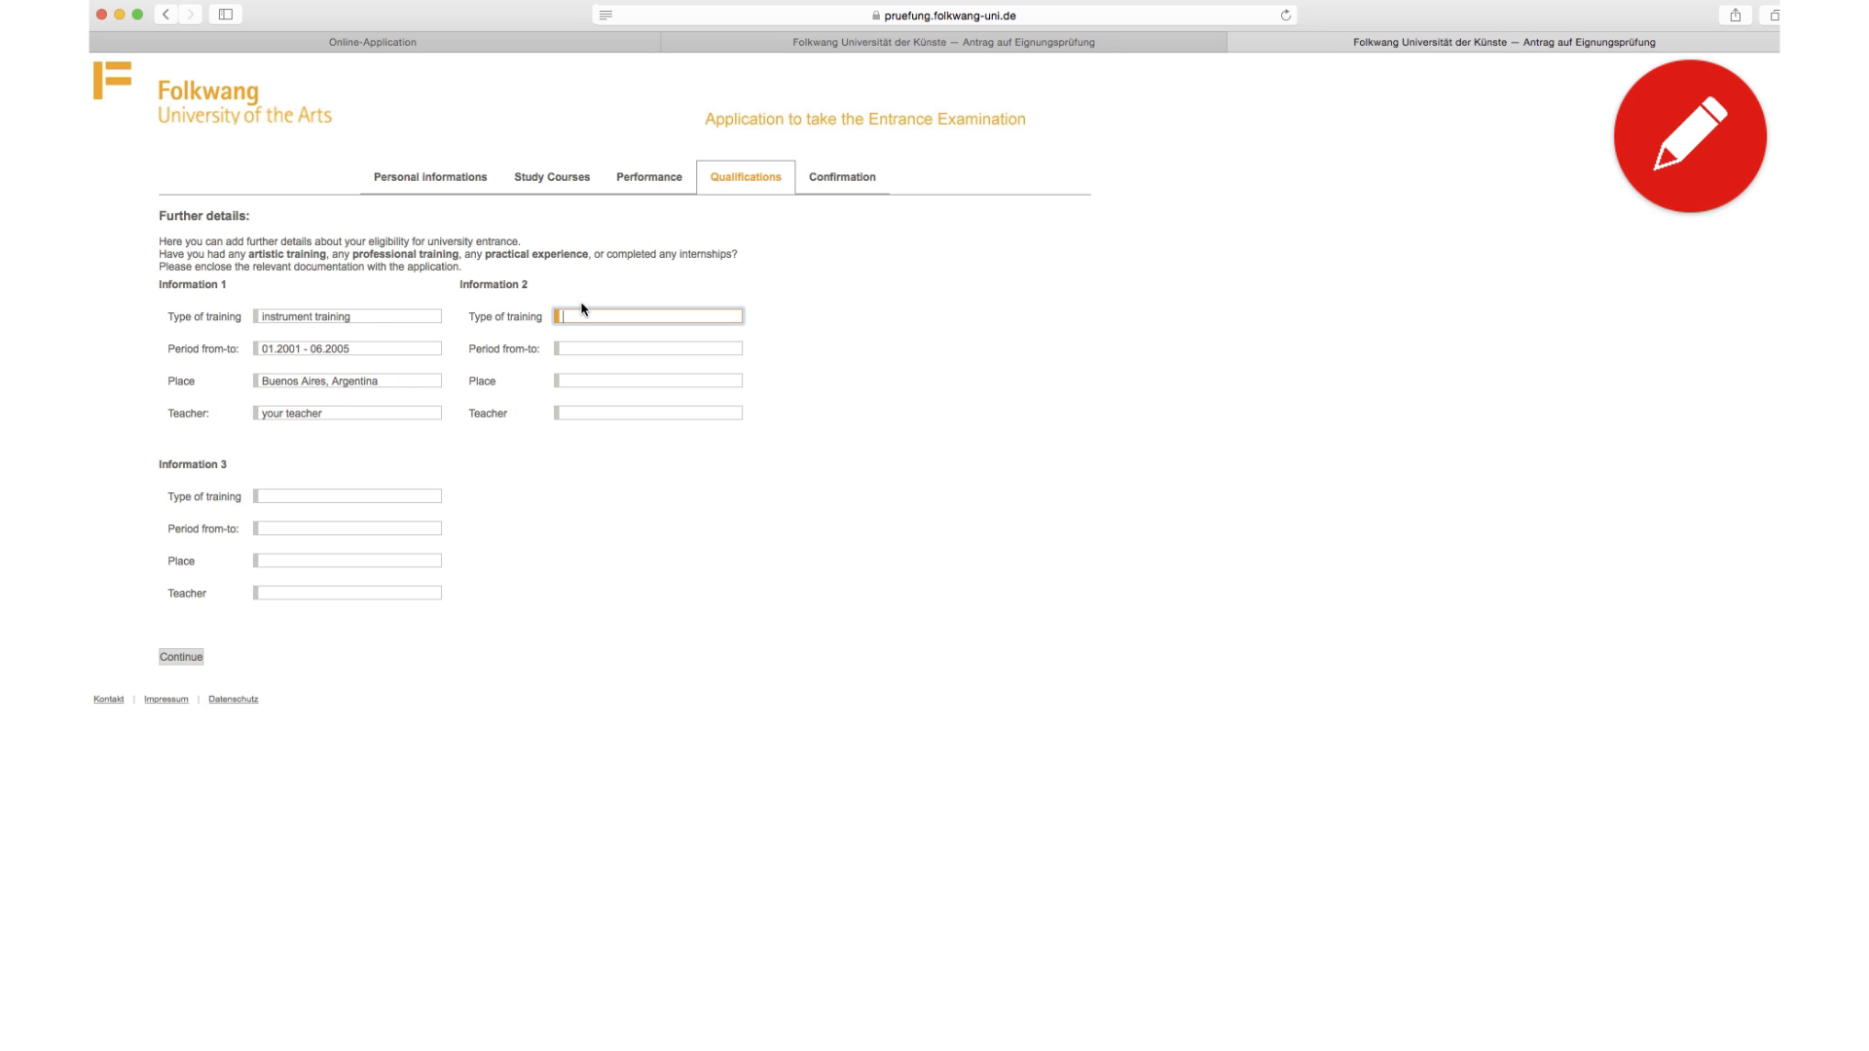
text(internship)
key(Tab)
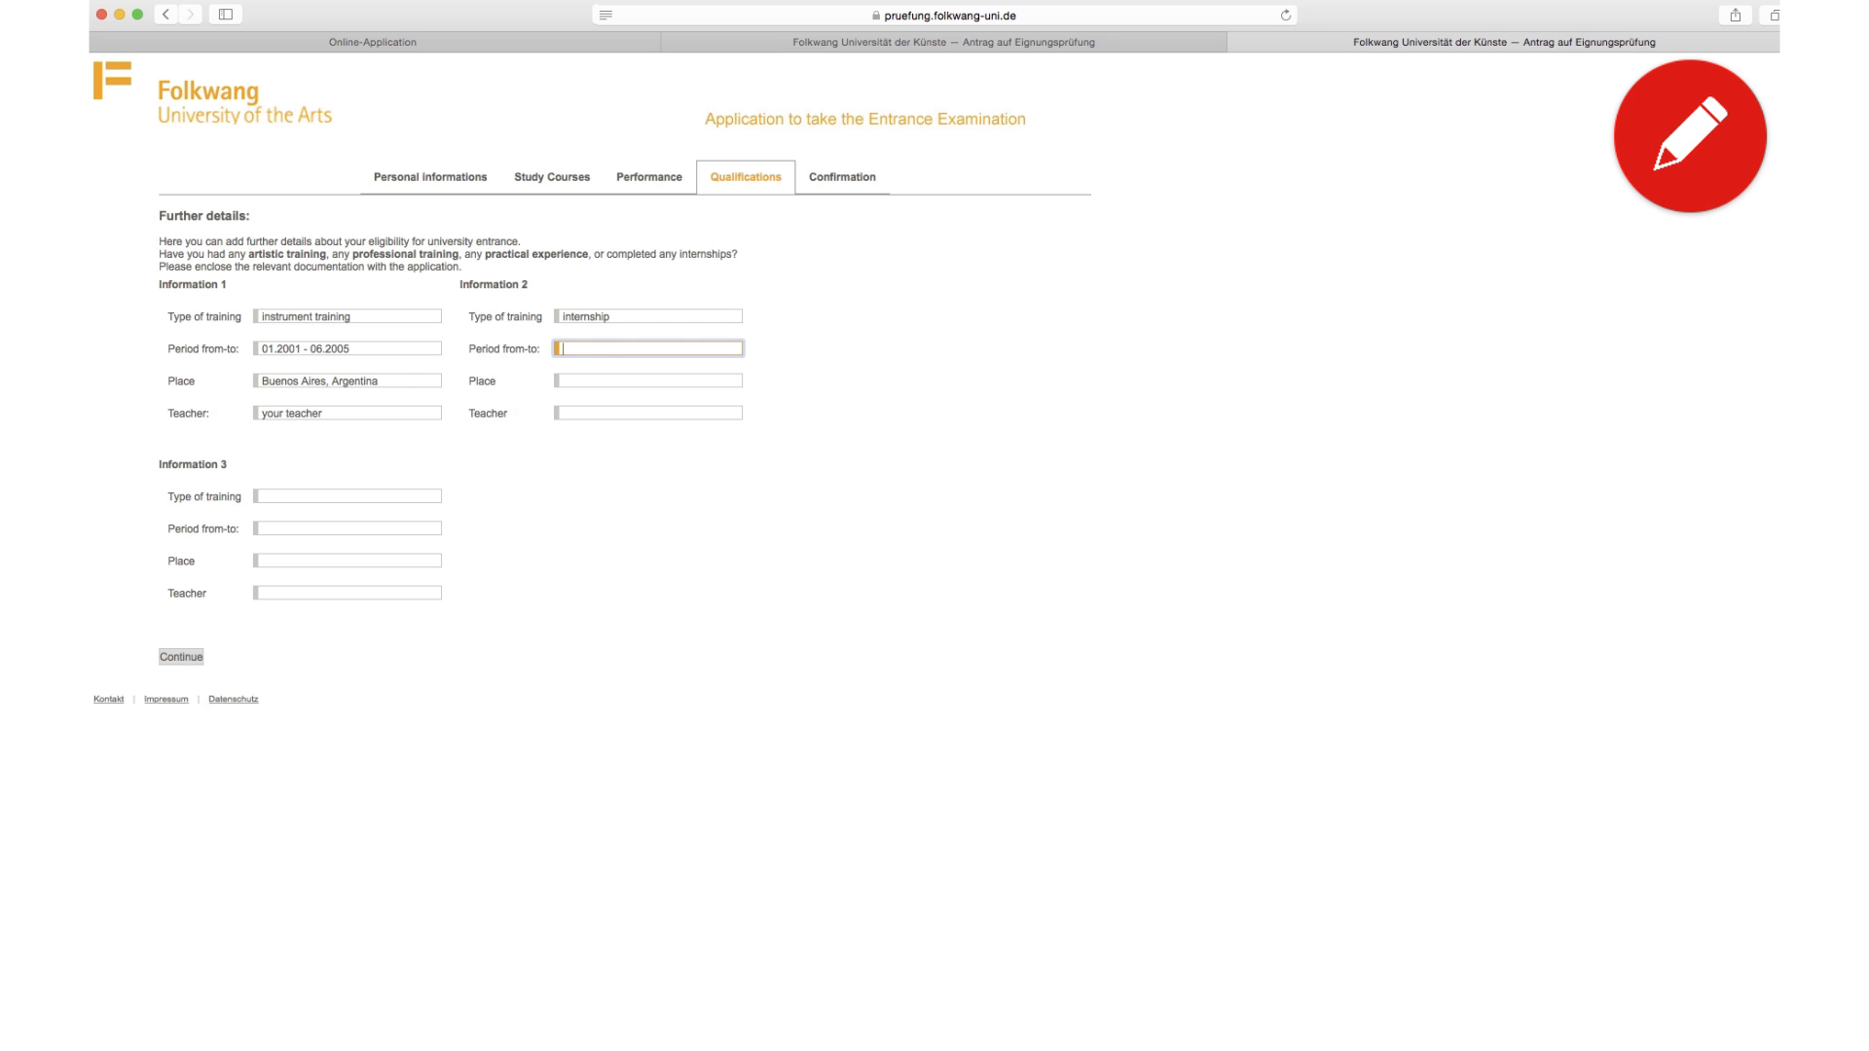
text(01.2008 - 07.2008)
key(Tab)
text(B)
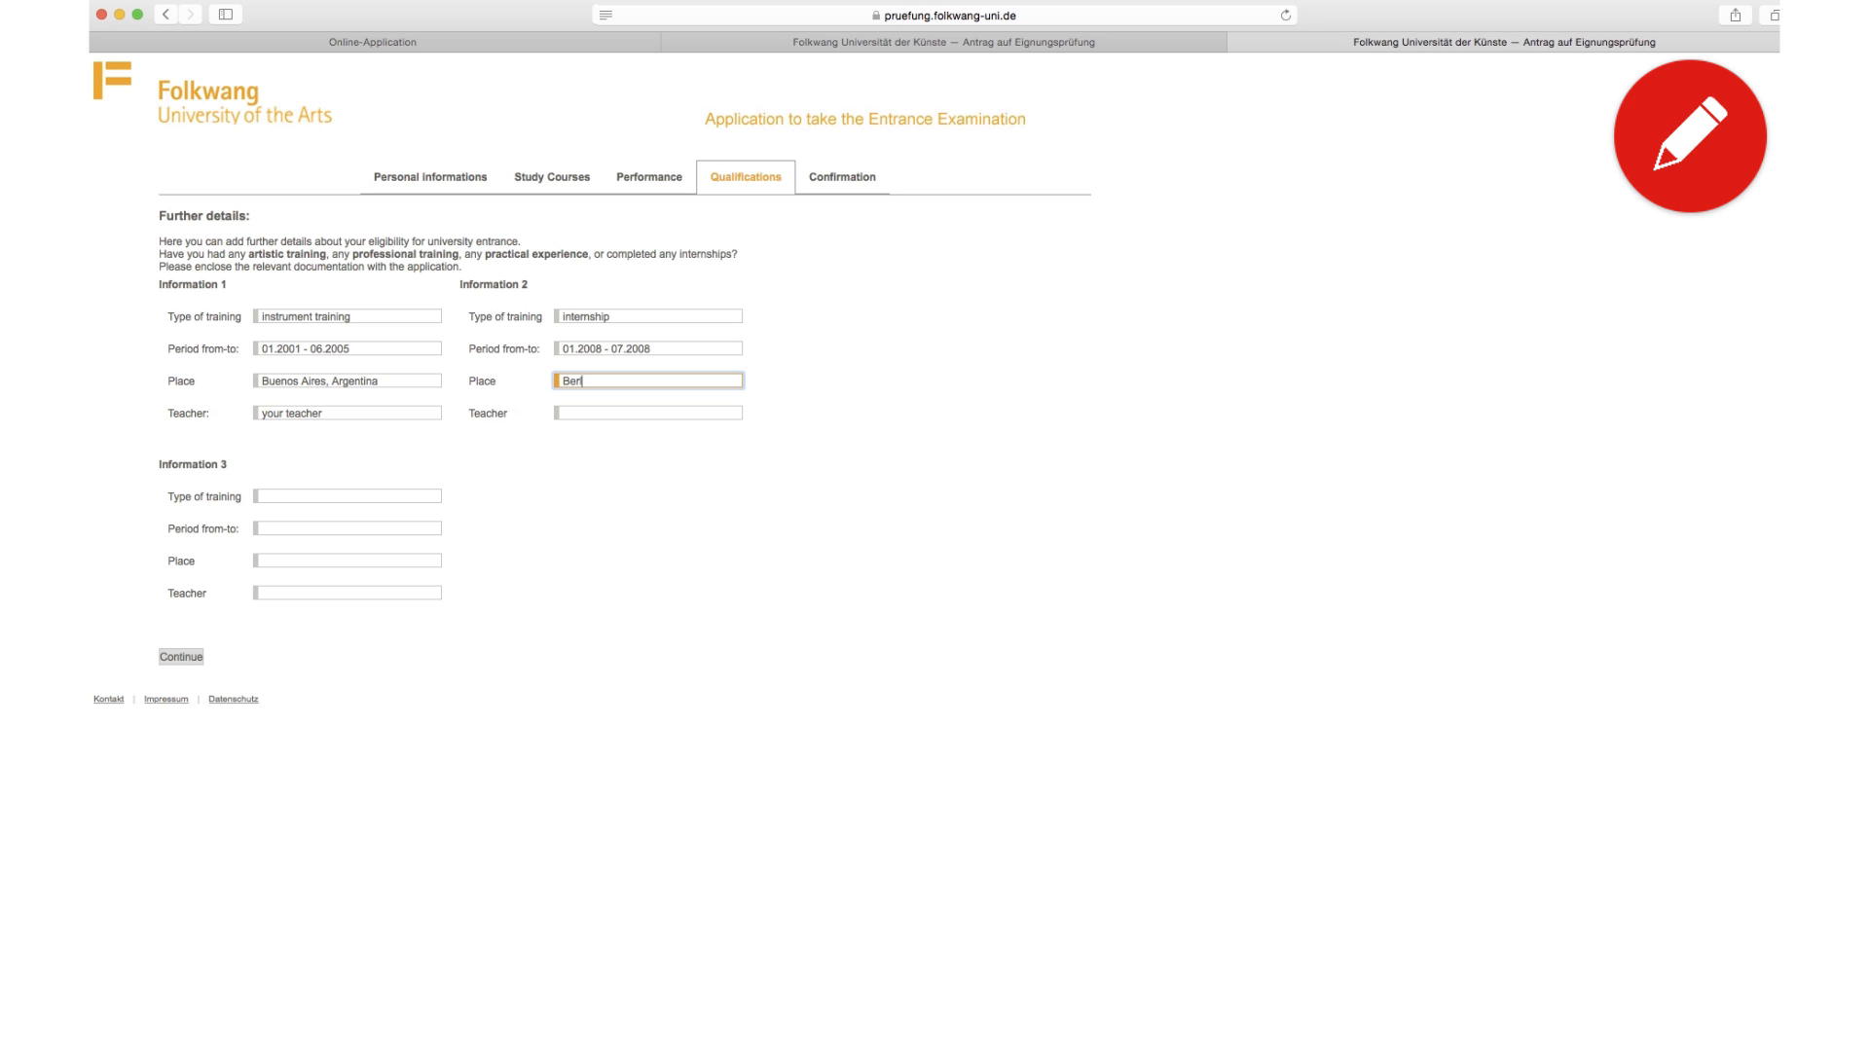
text(erlin, Germany)
key(Tab)
text(German )
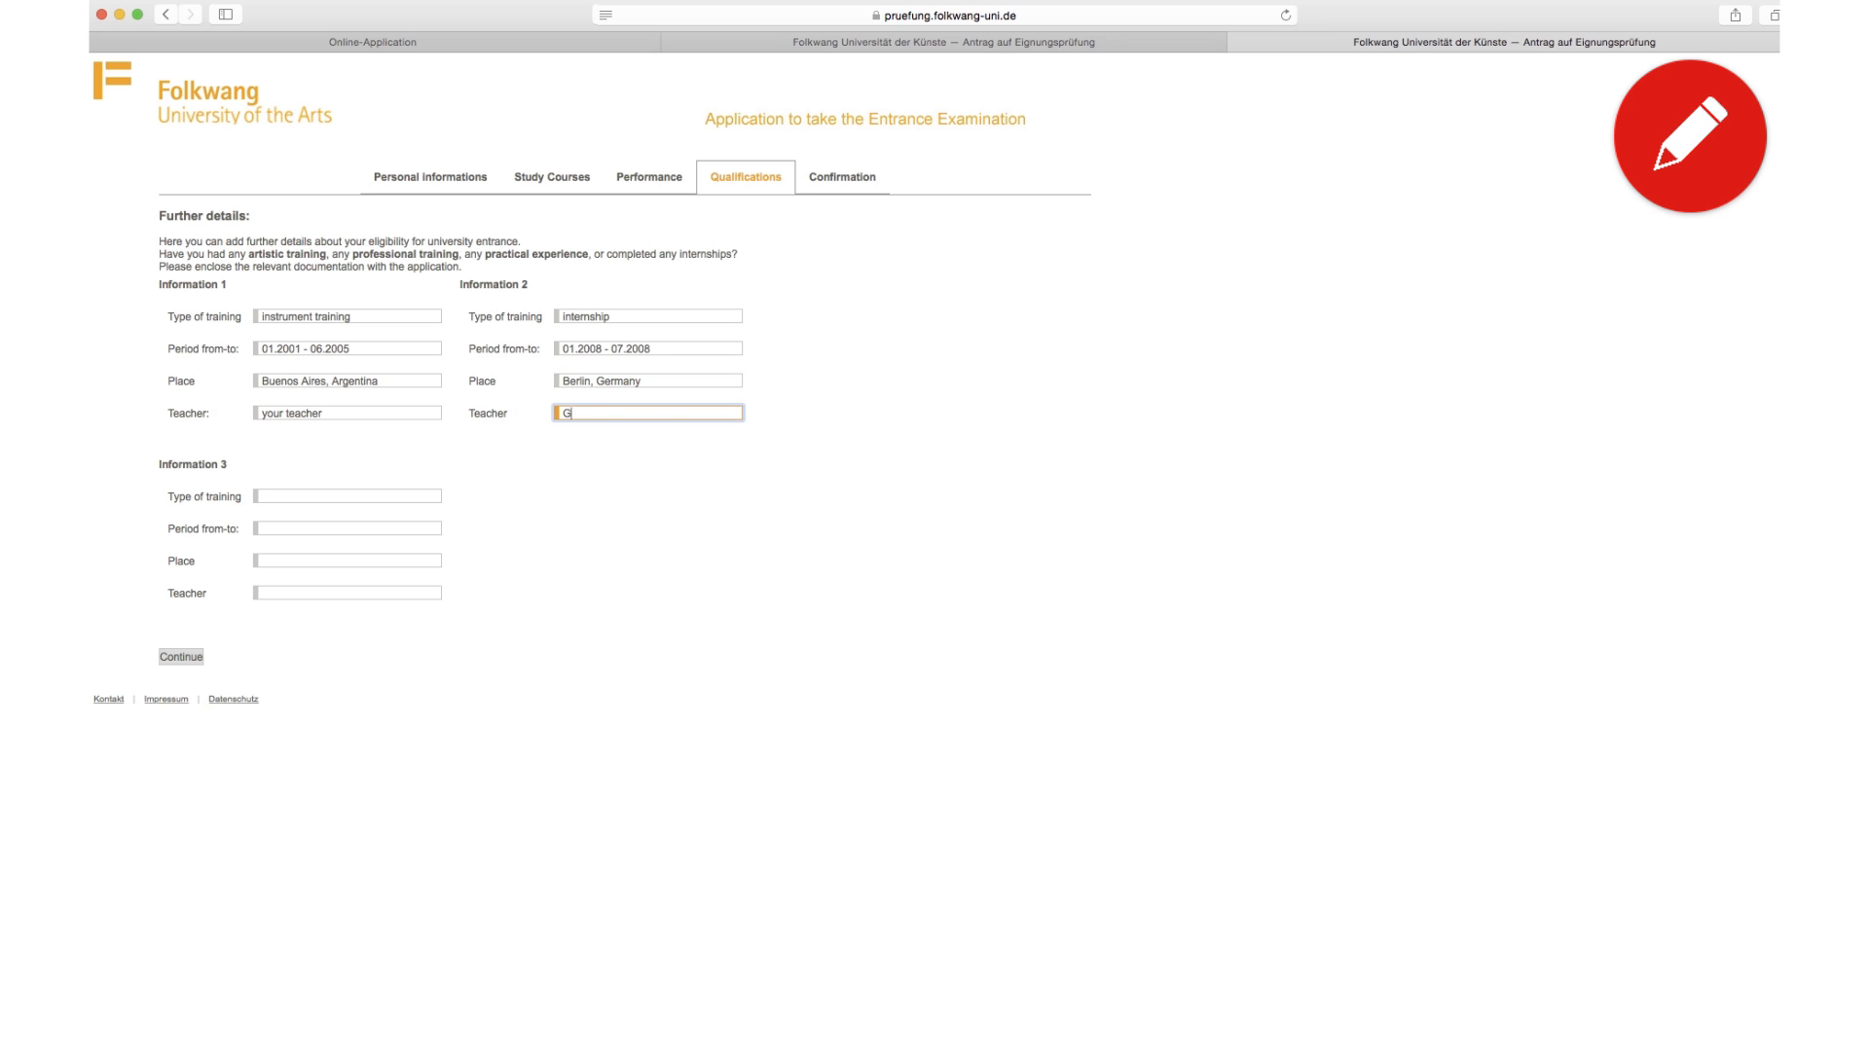
text(Opera in Berlin)
Step: Submit the qualifications, review the Confirmation summary, then return to the Personal information page
click(191, 660)
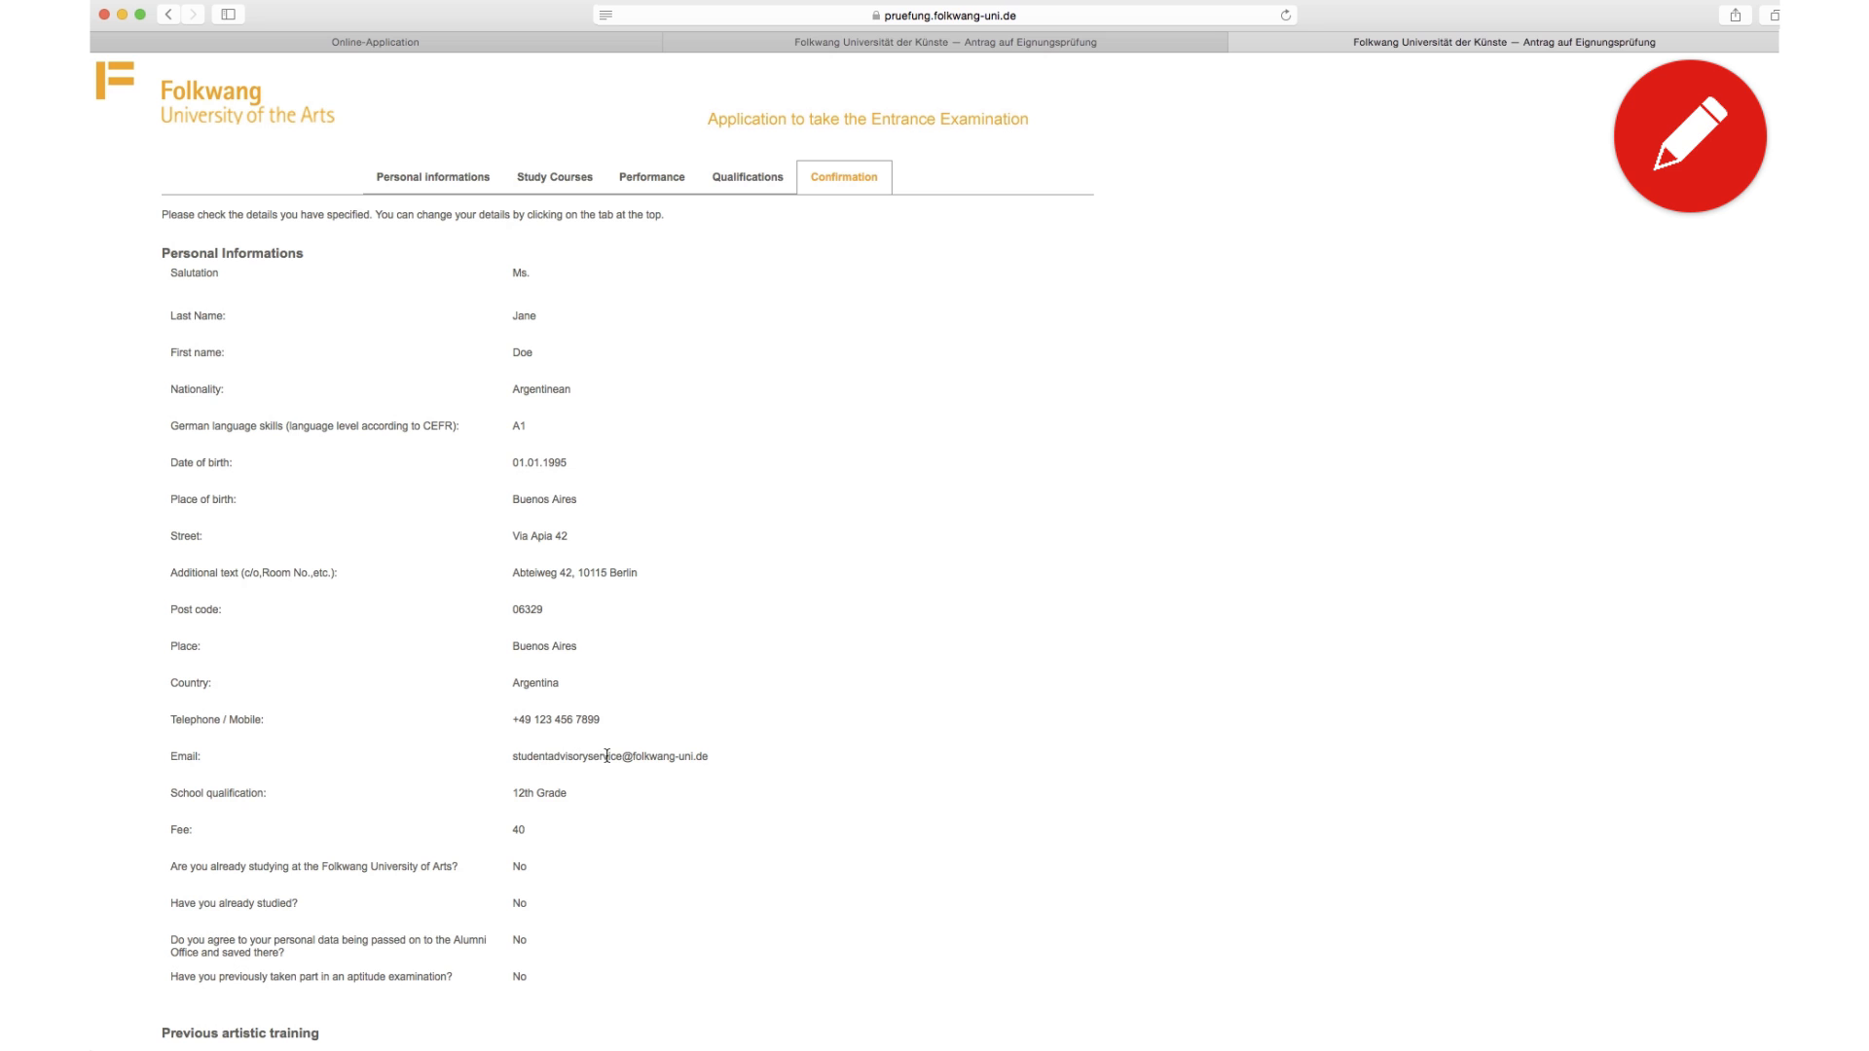
click(405, 185)
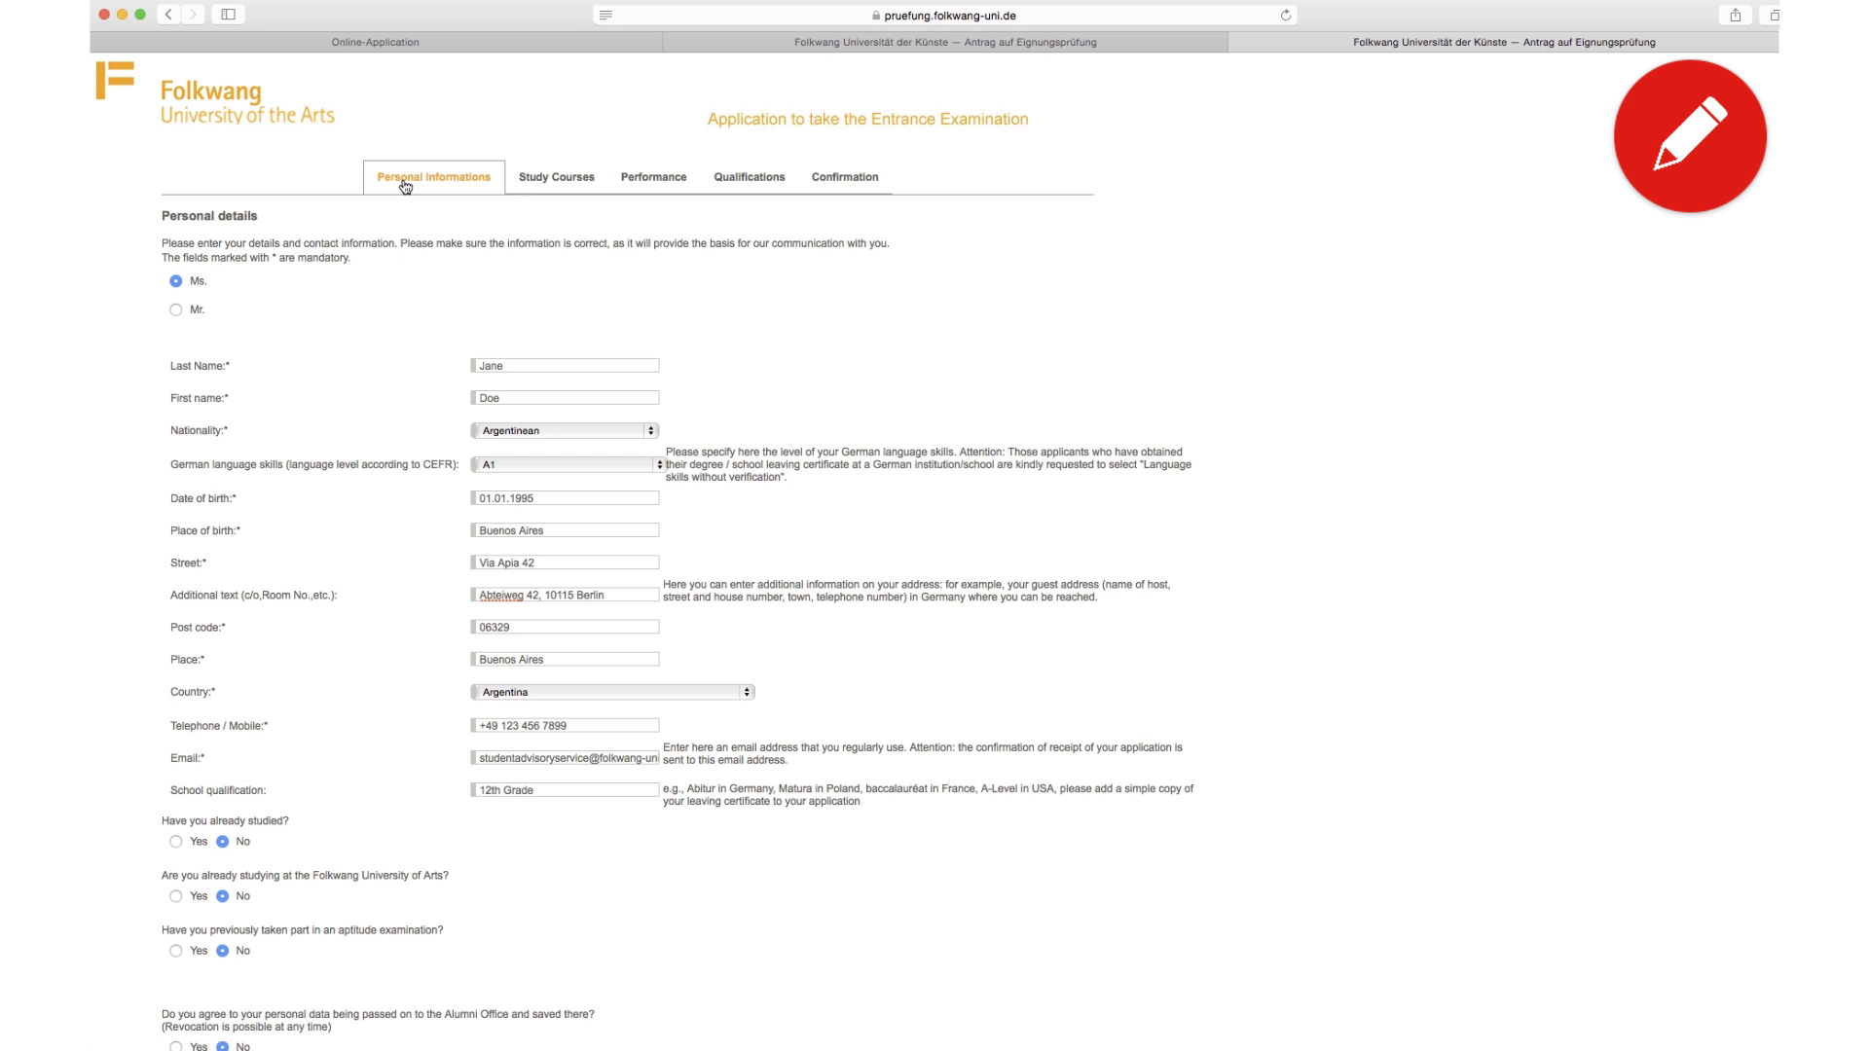
Step: Swap the applicant's last name and first name into their correct fields
click(496, 366)
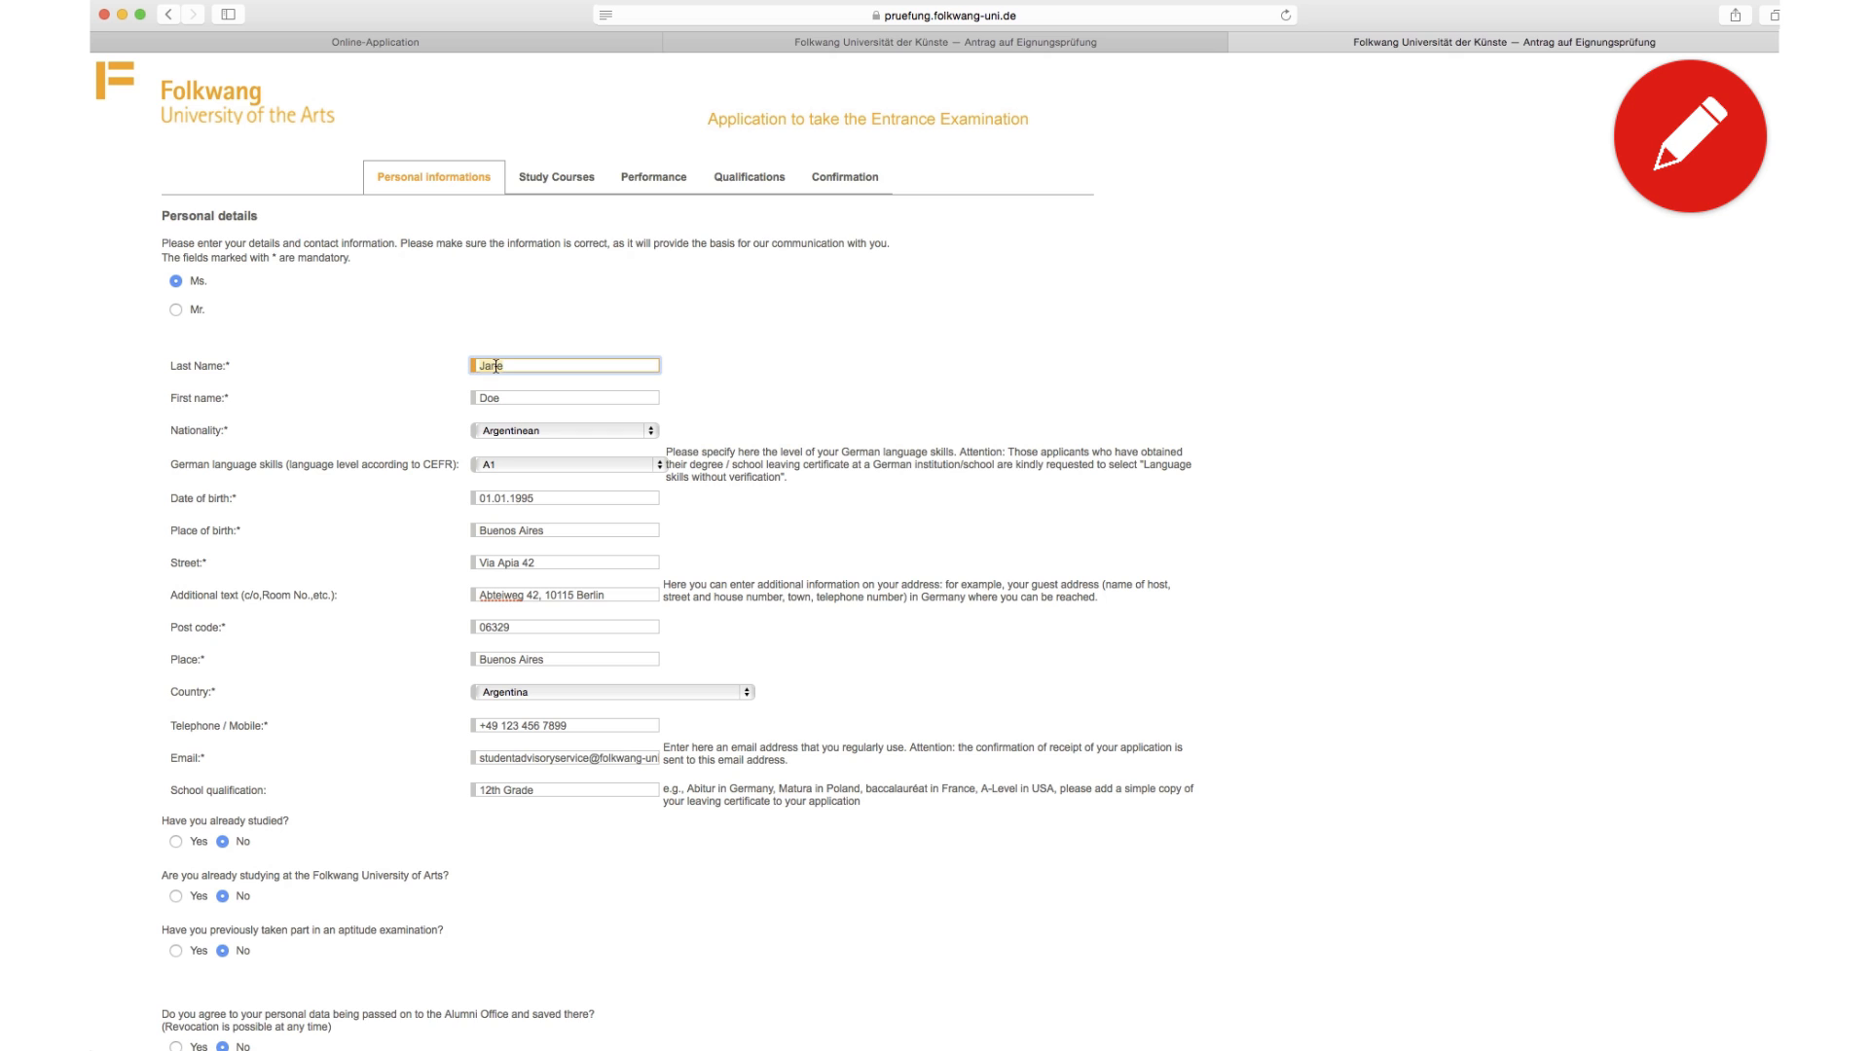
key(BackSpace)
key(BackSpace)
key(BackSpace)
key(BackSpace)
text(Doe)
key(Tab)
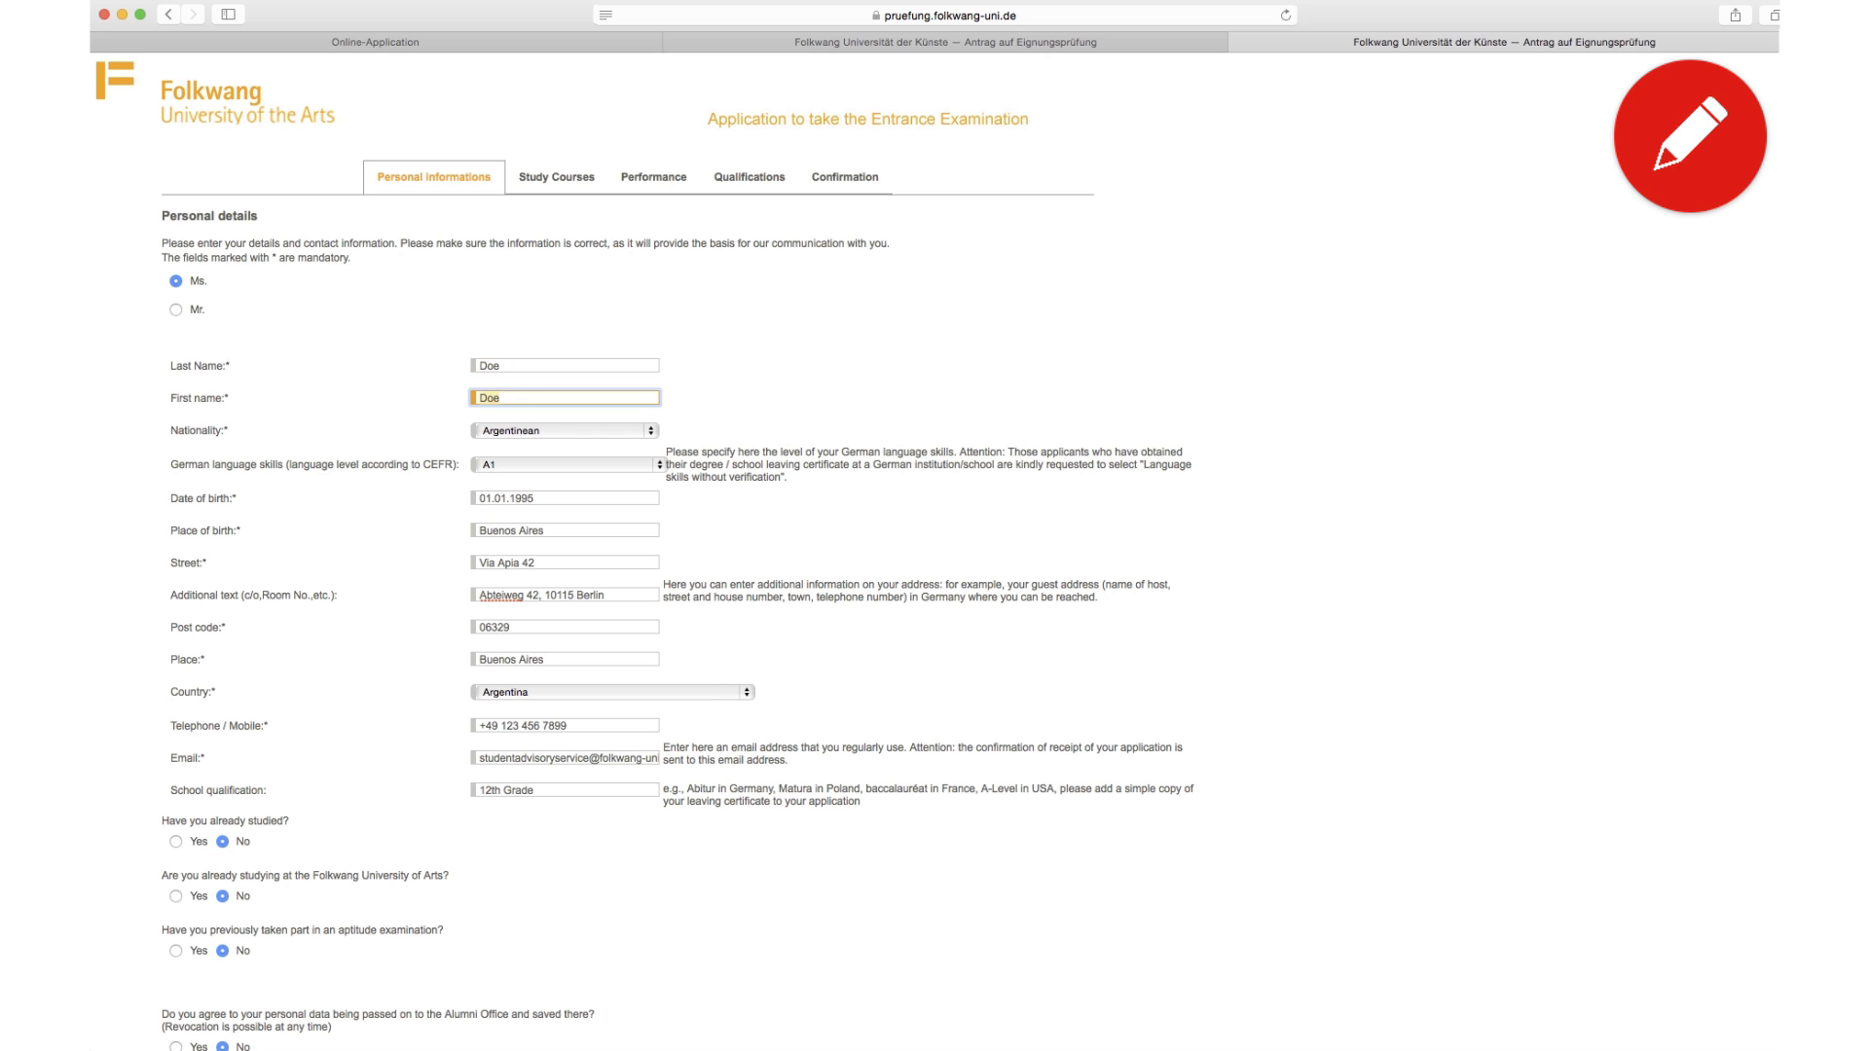
text(Jane)
Step: Add the missing letter to the street name, replace the e-mail's local part, and continue
click(510, 561)
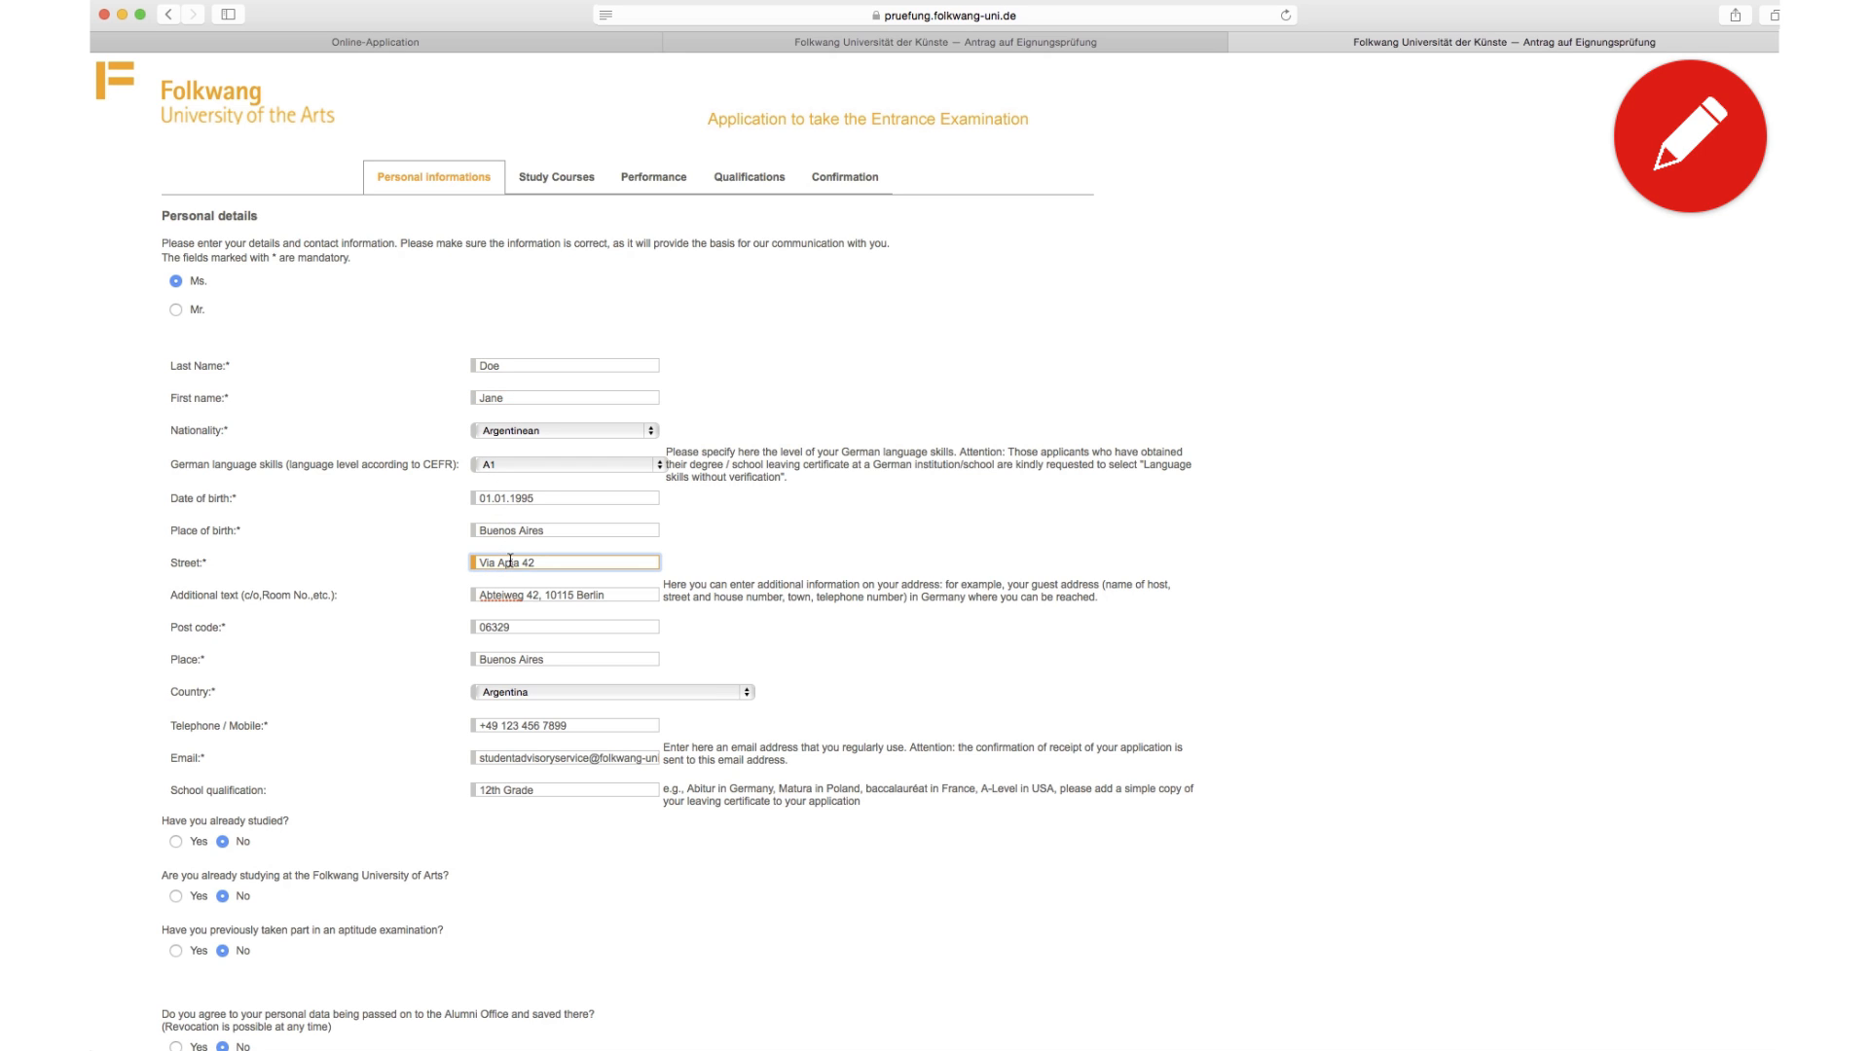
text(p)
double_click(536, 755)
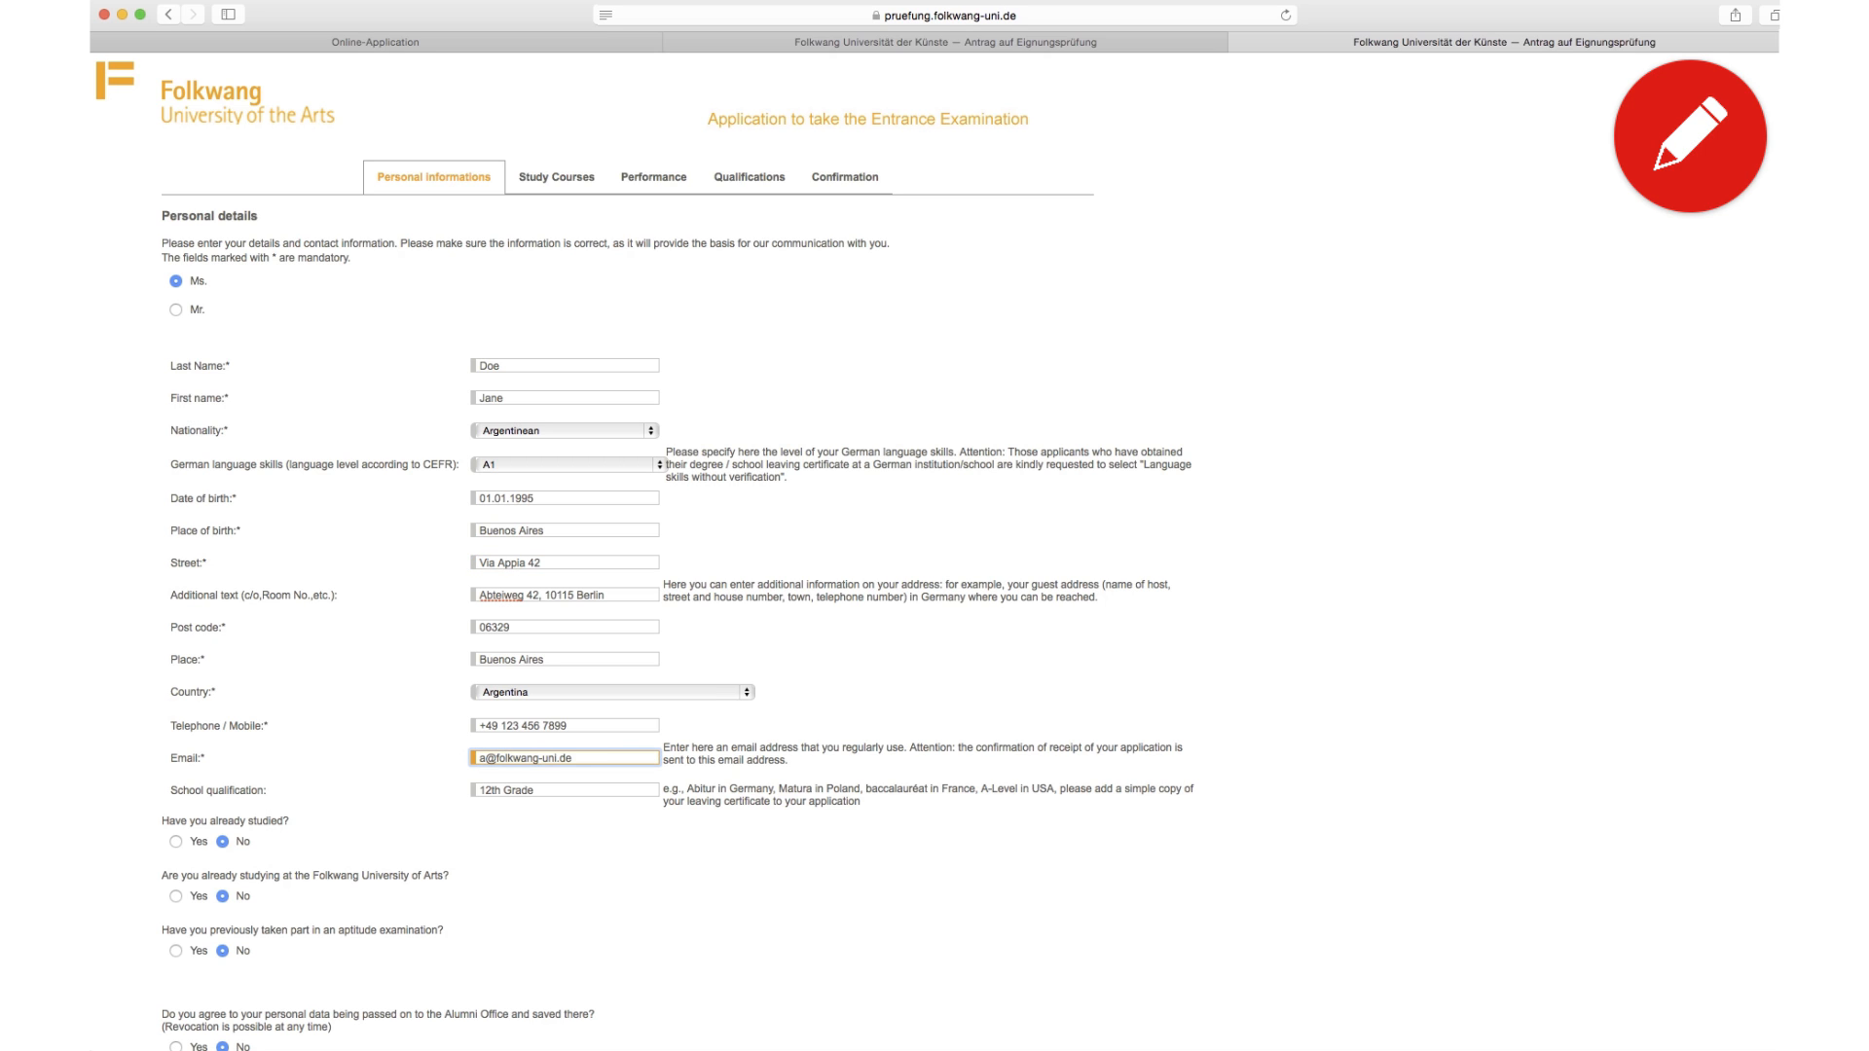
text(t)
scroll(398, 747, down, 3)
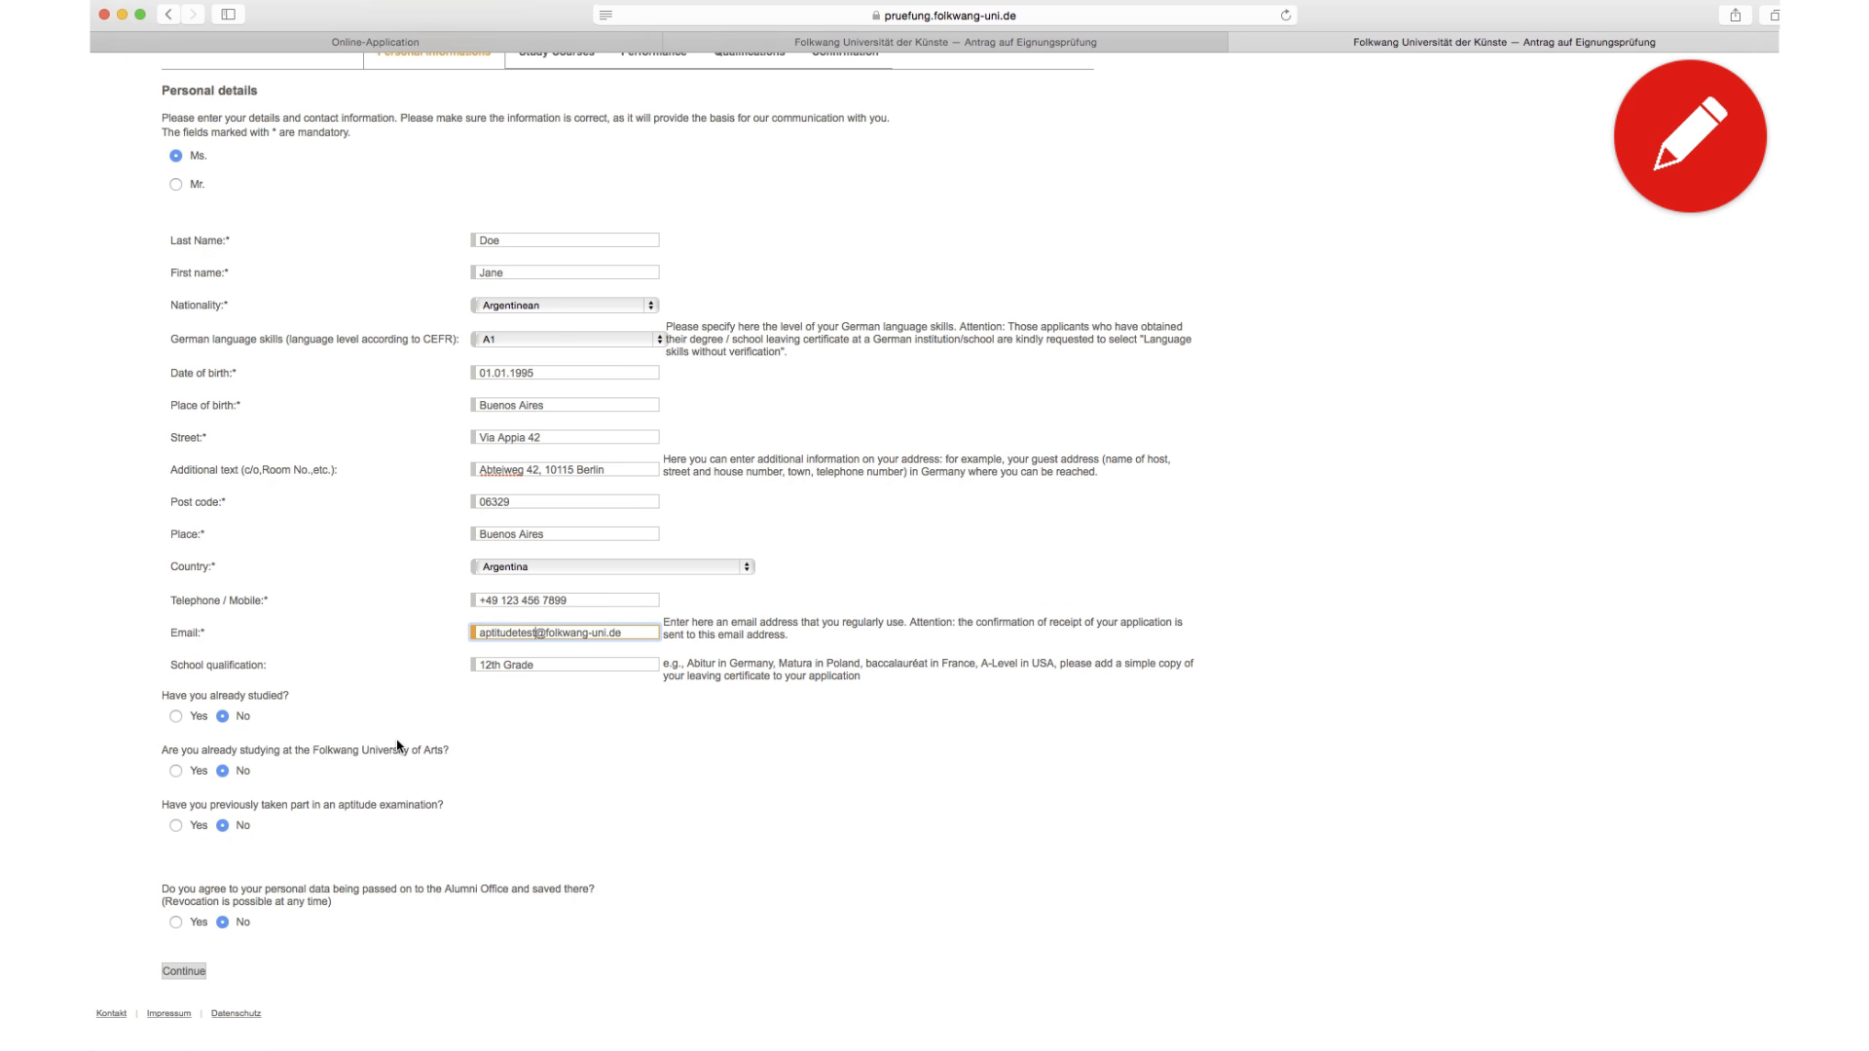
click(185, 972)
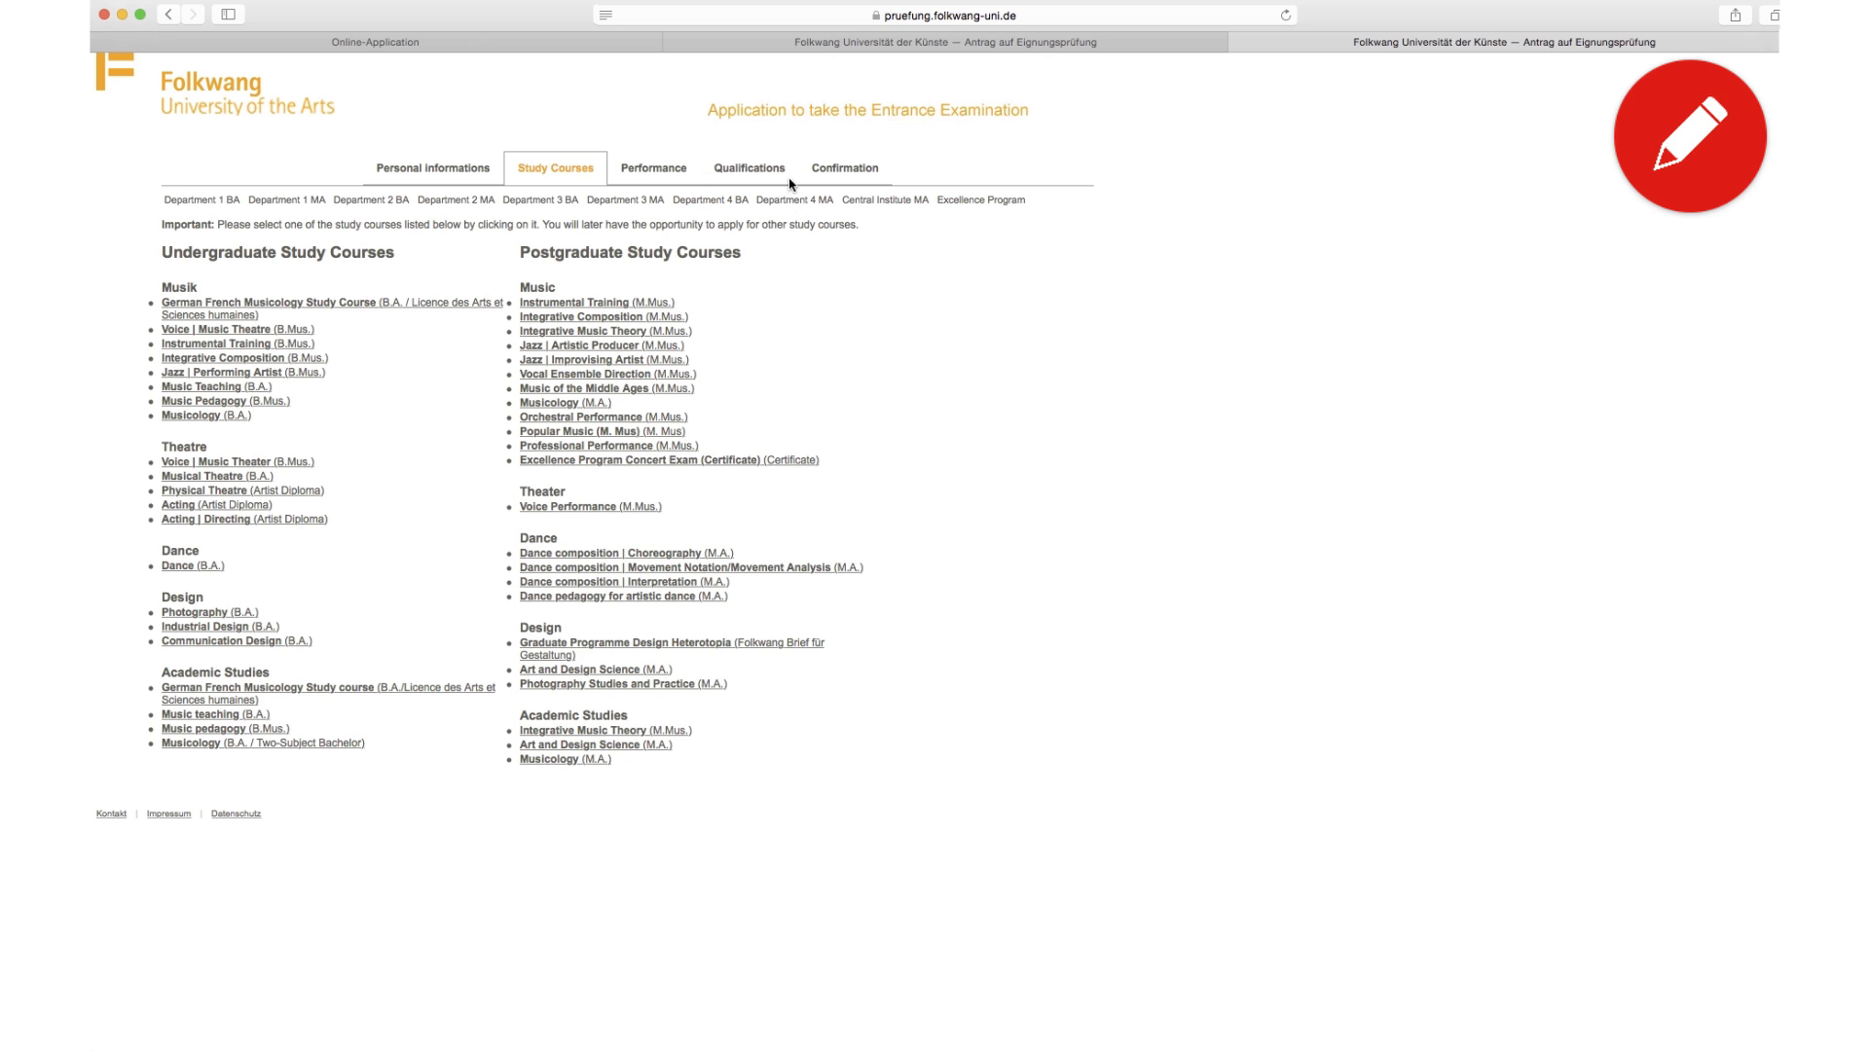
Step: Check the corrected details and both courses on the Confirmation summary, then send the application
click(829, 174)
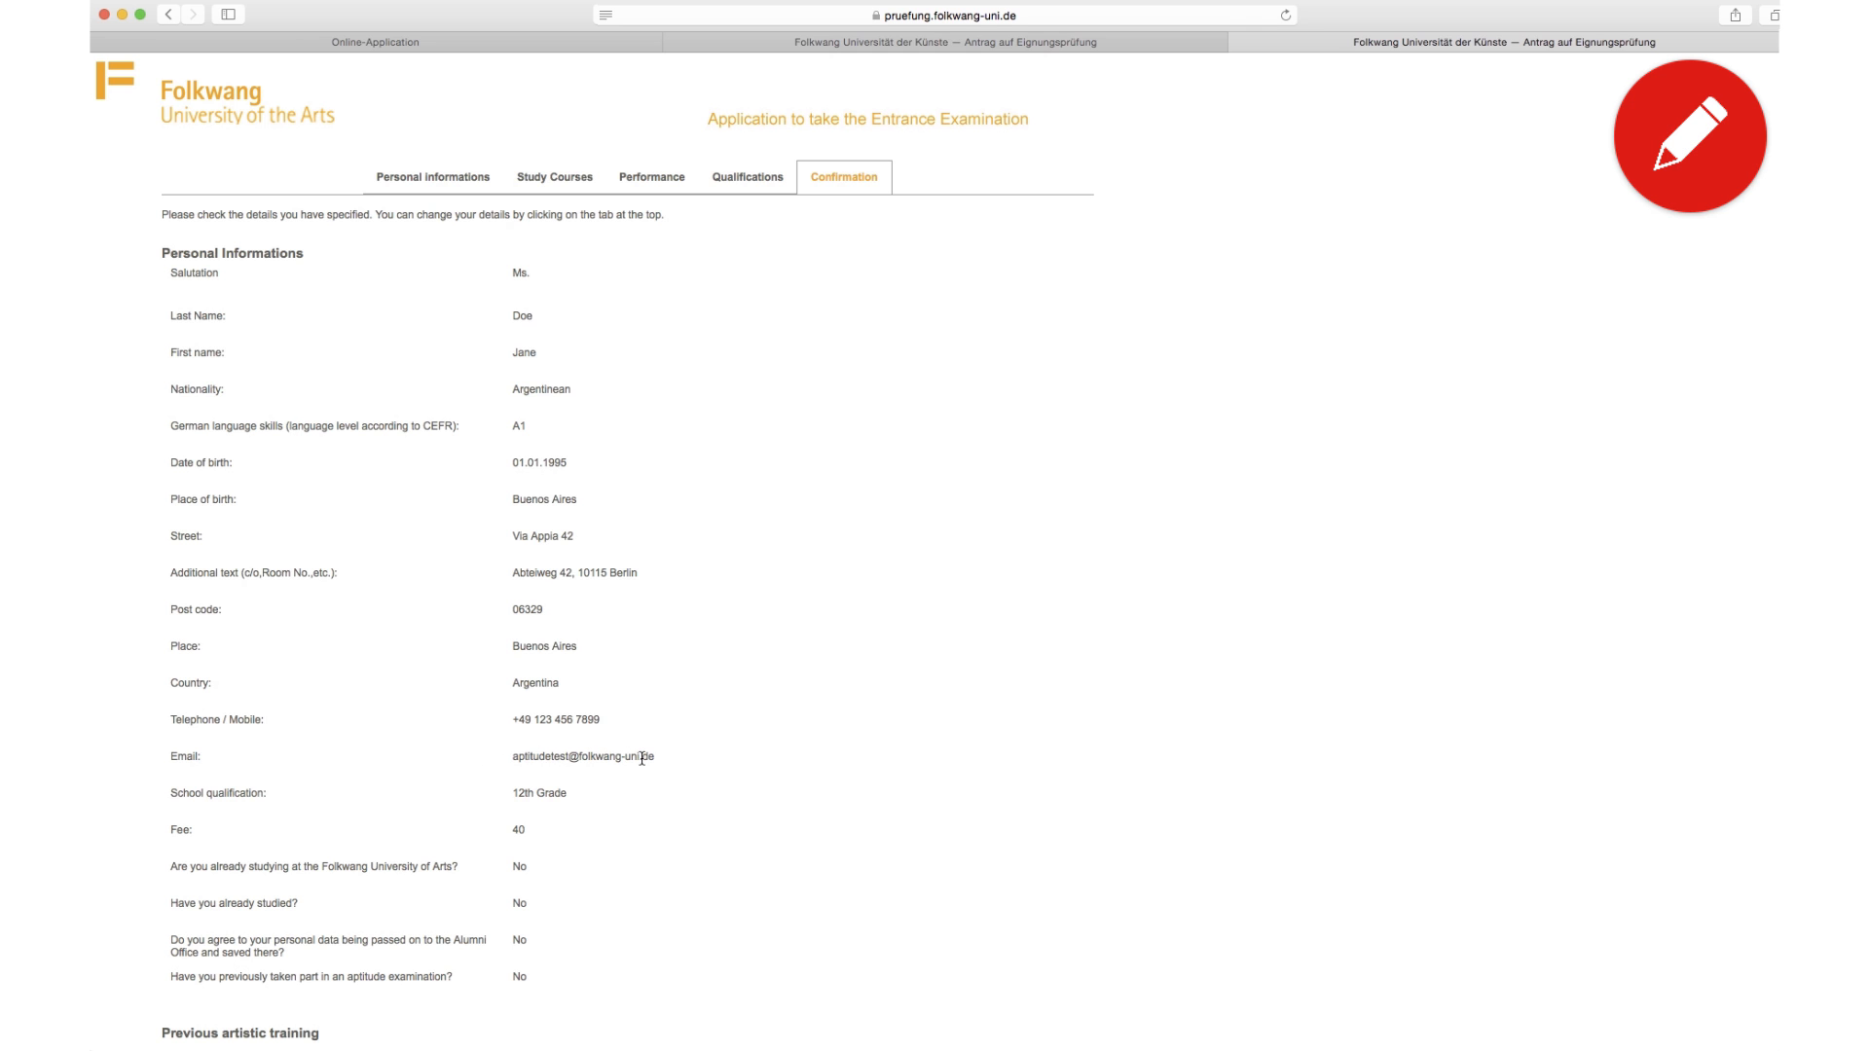
scroll(642, 758, down, 15)
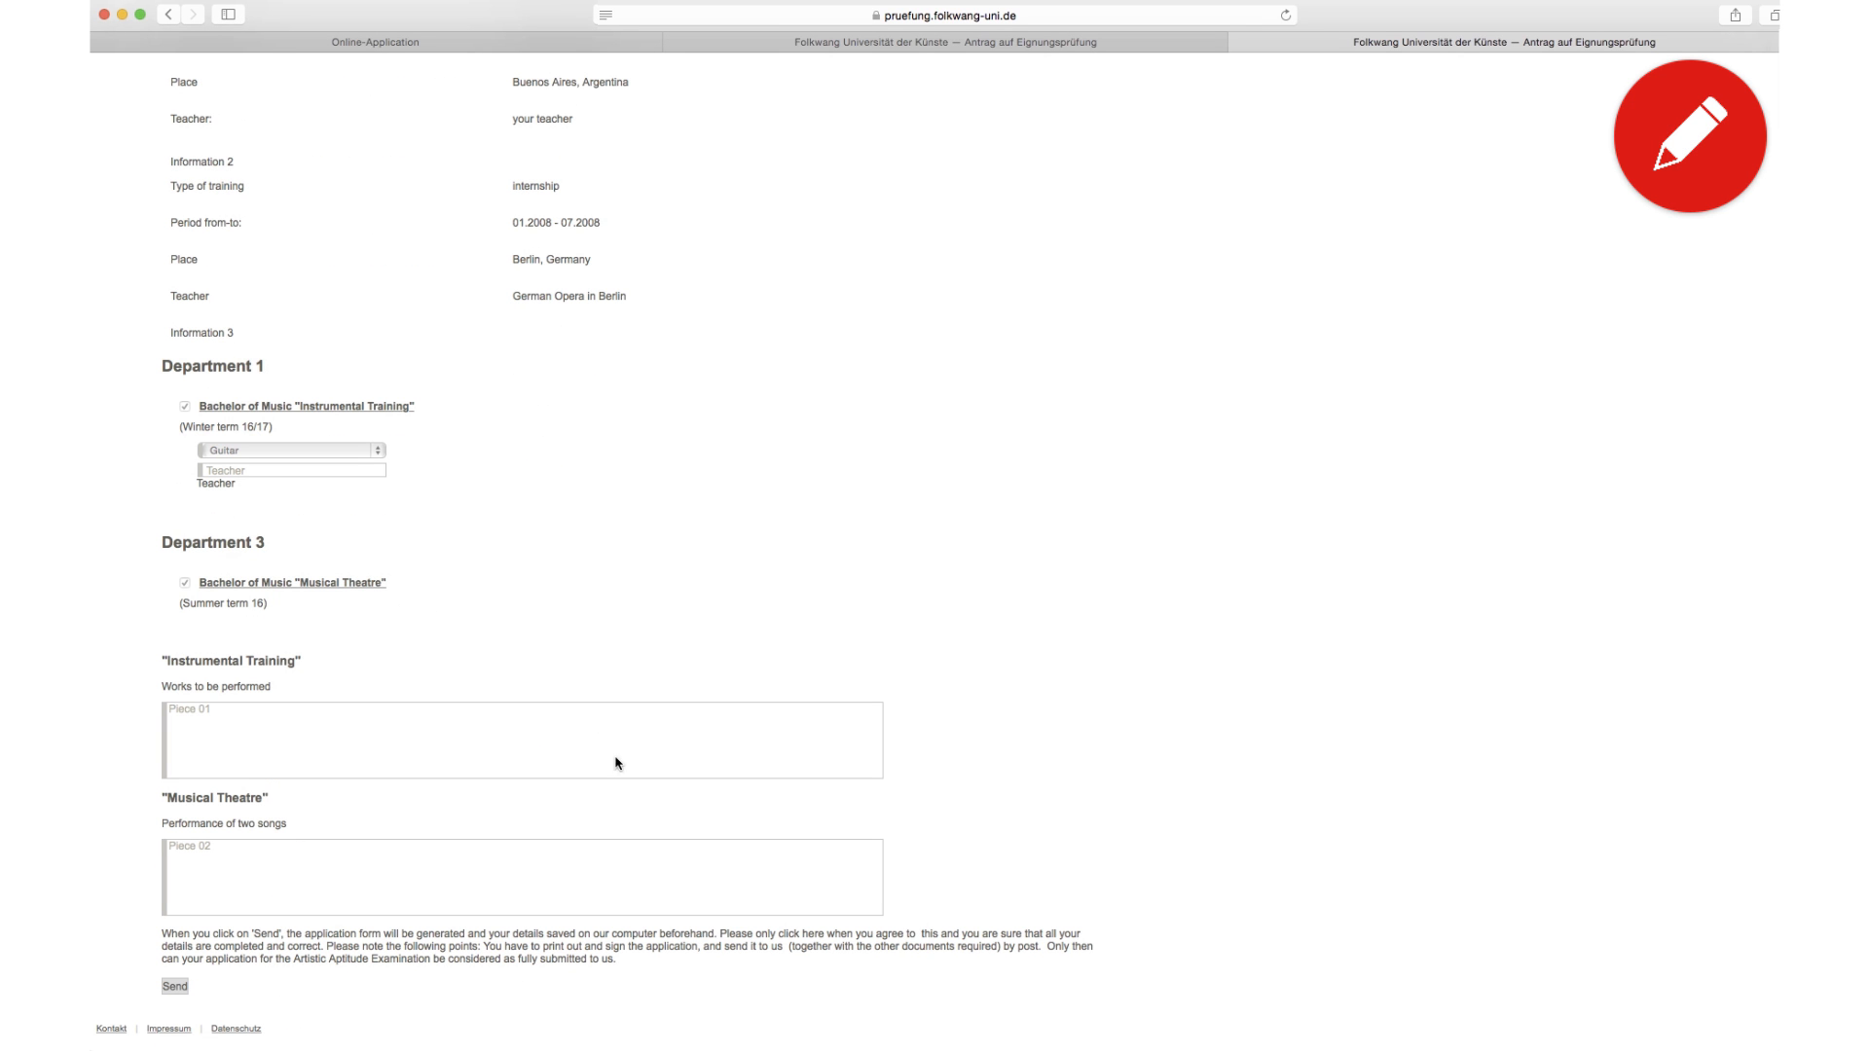
click(178, 987)
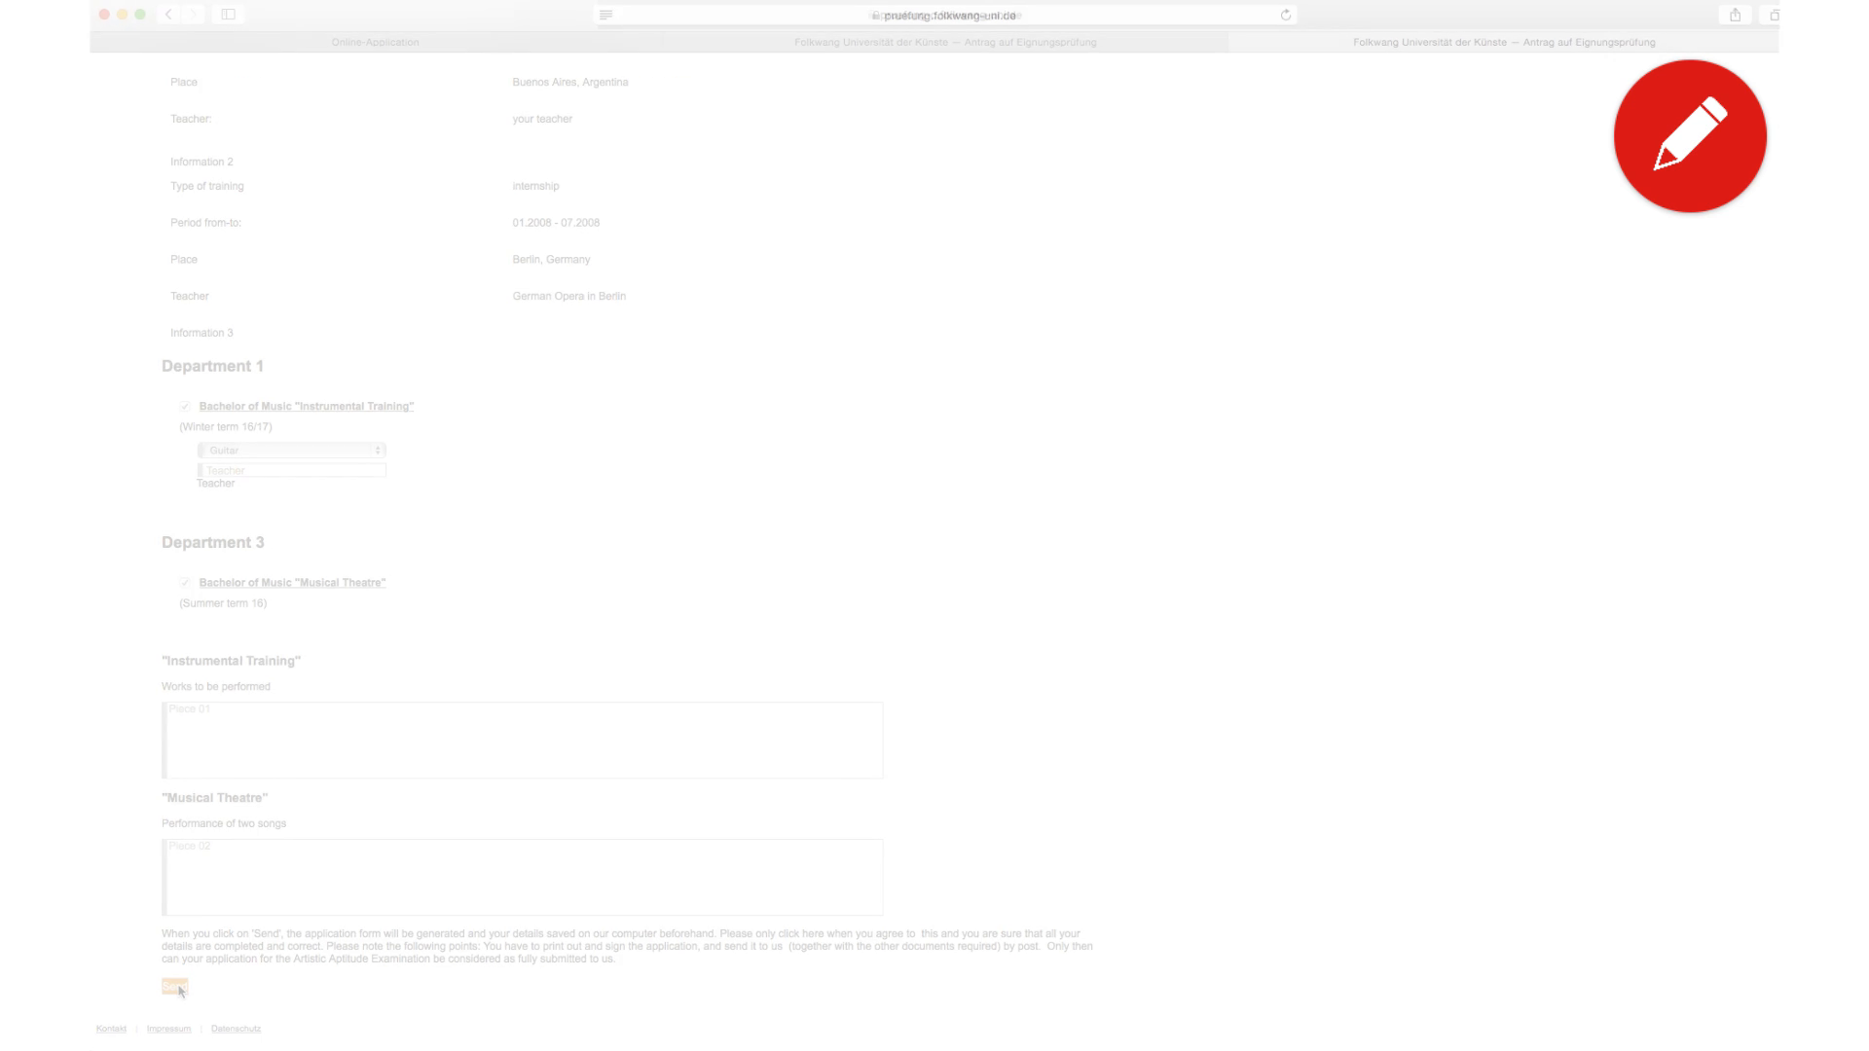